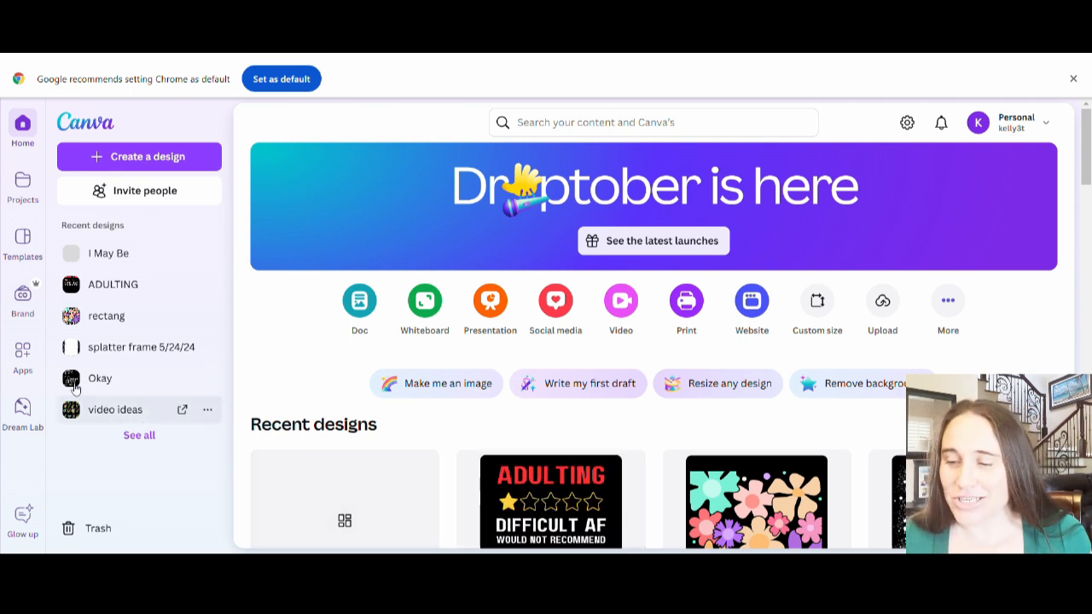
- Create a custom-size design of 4500 × 5400 px and set its page background to black
left_click(818, 305)
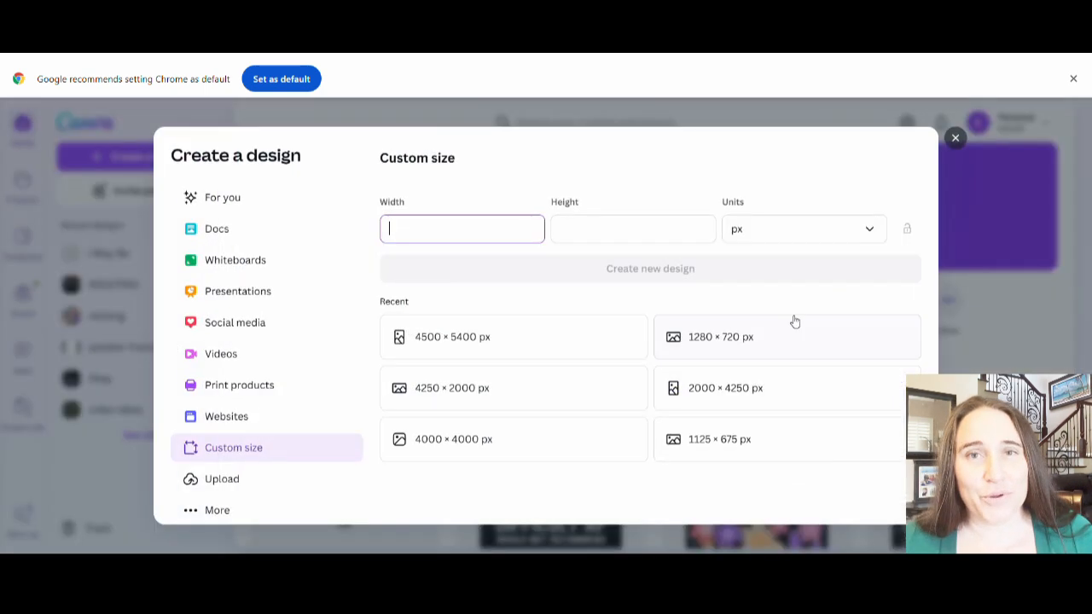
left_click(487, 348)
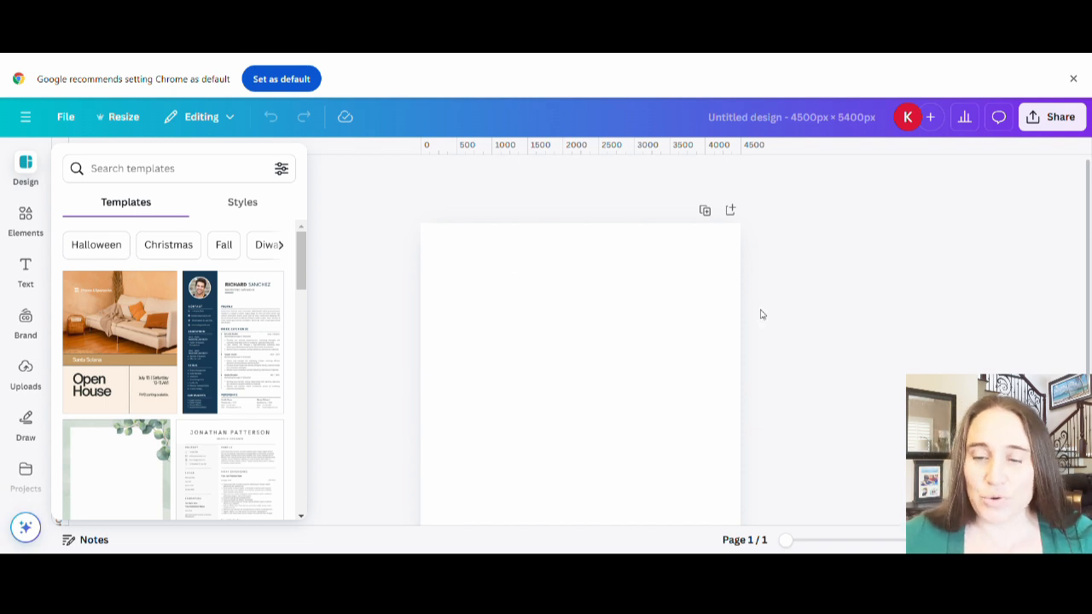
left_click(526, 344)
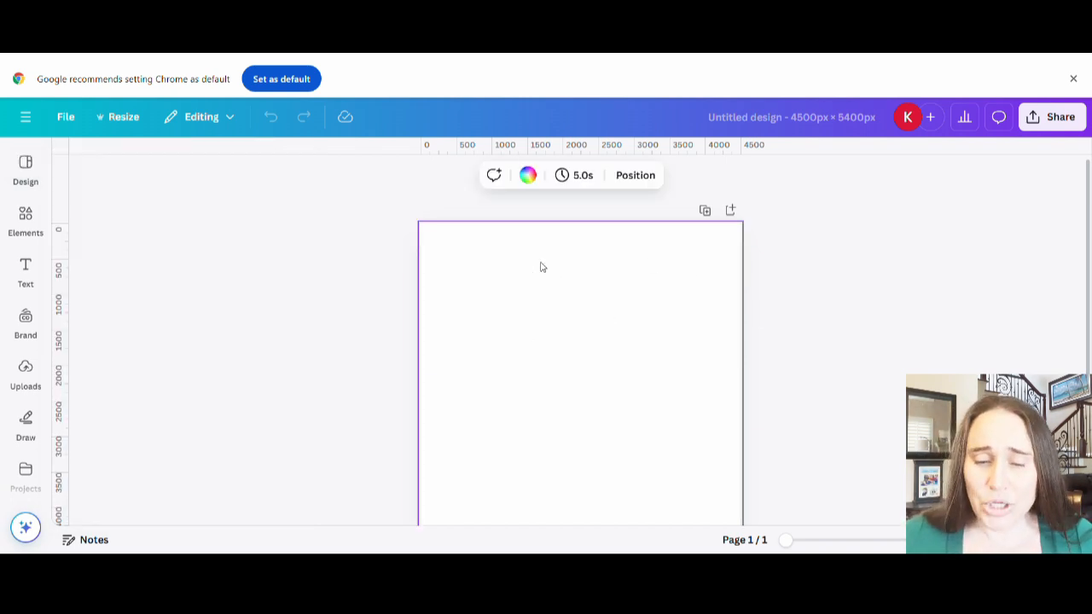
left_click(529, 176)
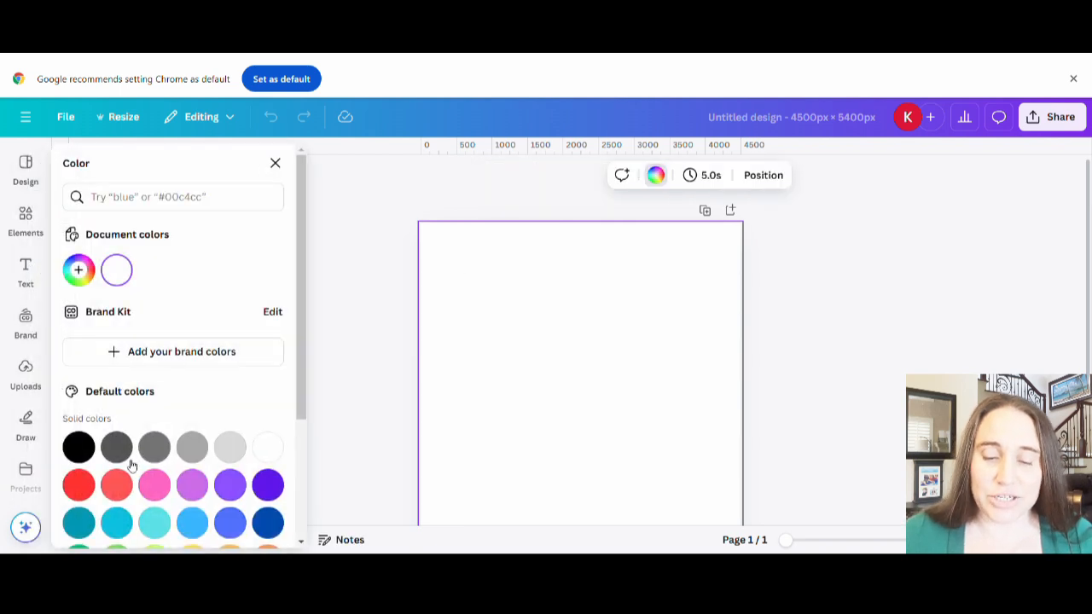
left_click(81, 446)
key("Escape")
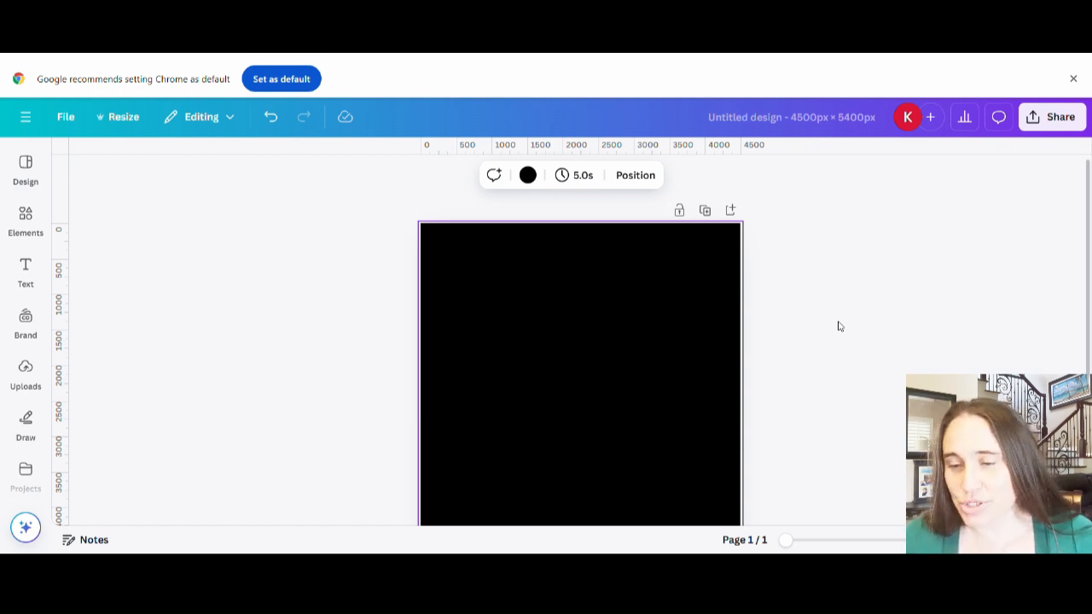
left_click(841, 295)
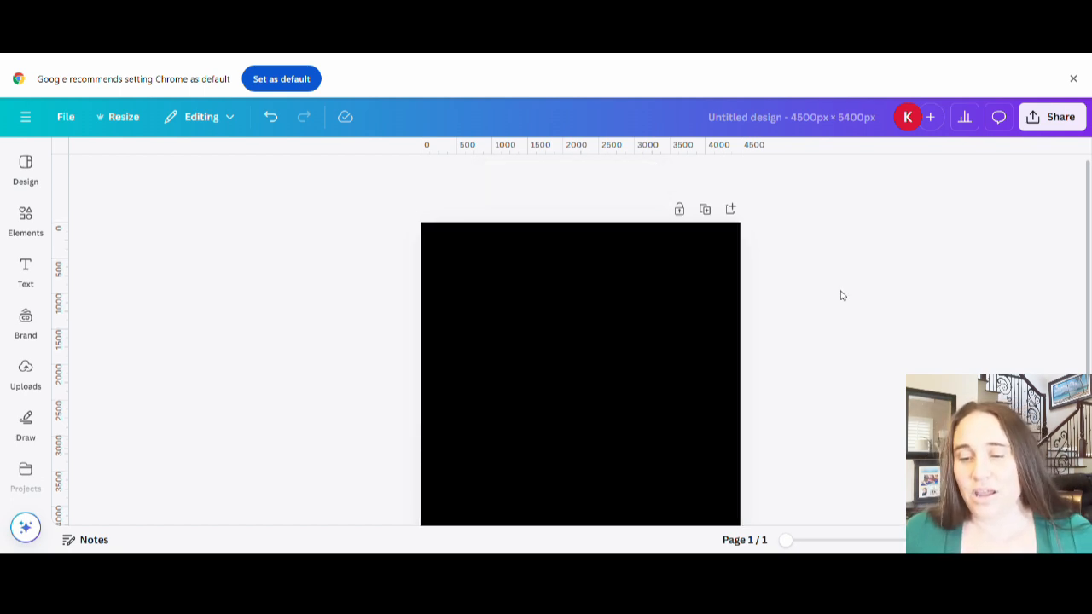
scroll(842, 295, "down", 2)
scroll(841, 295, "up", 2)
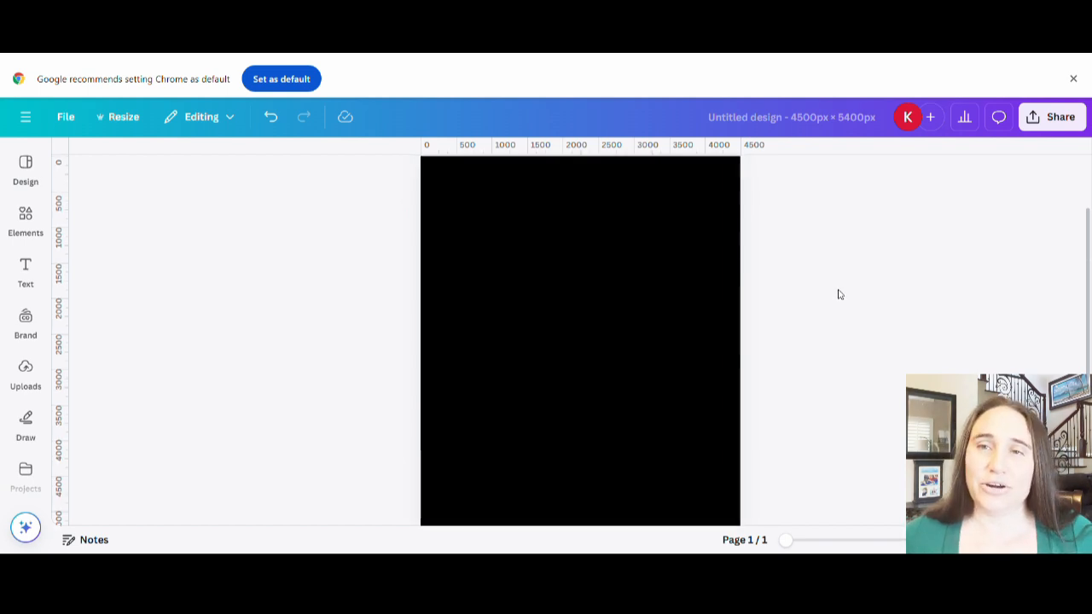
scroll(838, 294, "up", 1)
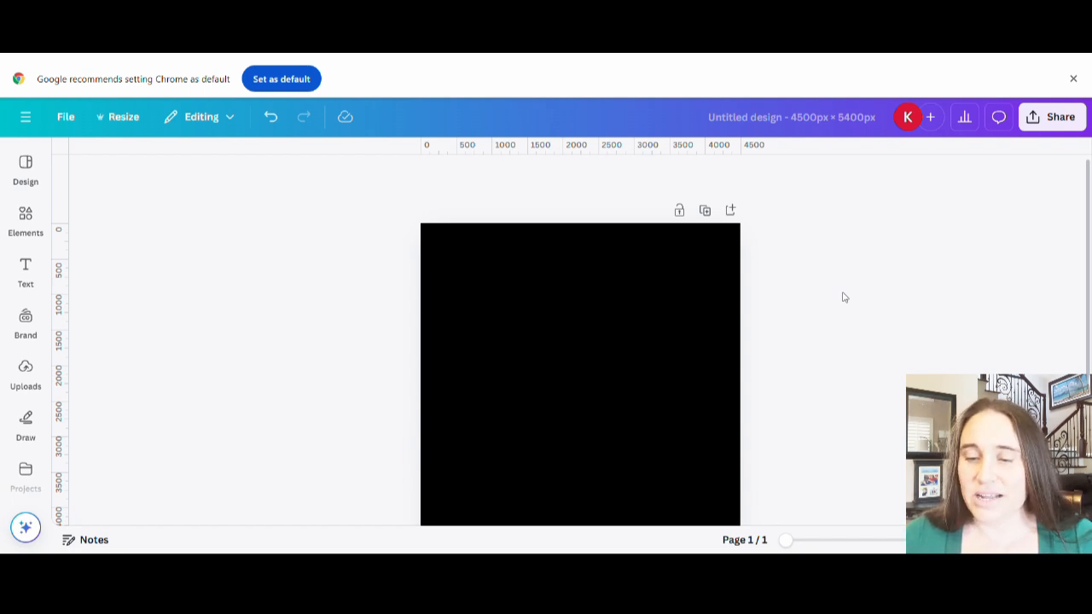
scroll(859, 271, "down", 1)
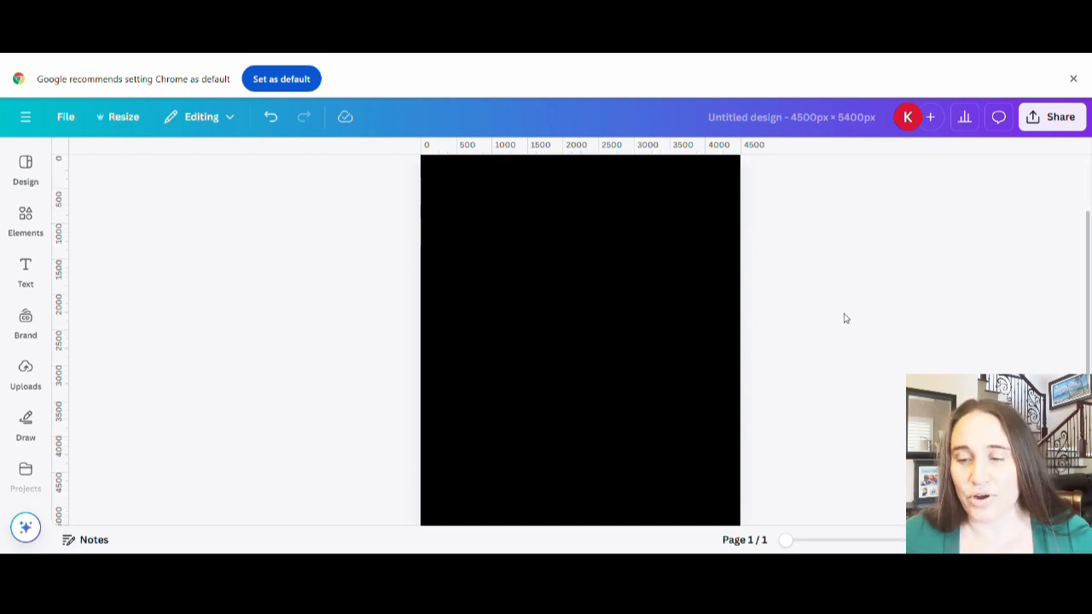
scroll(845, 315, "up", 1)
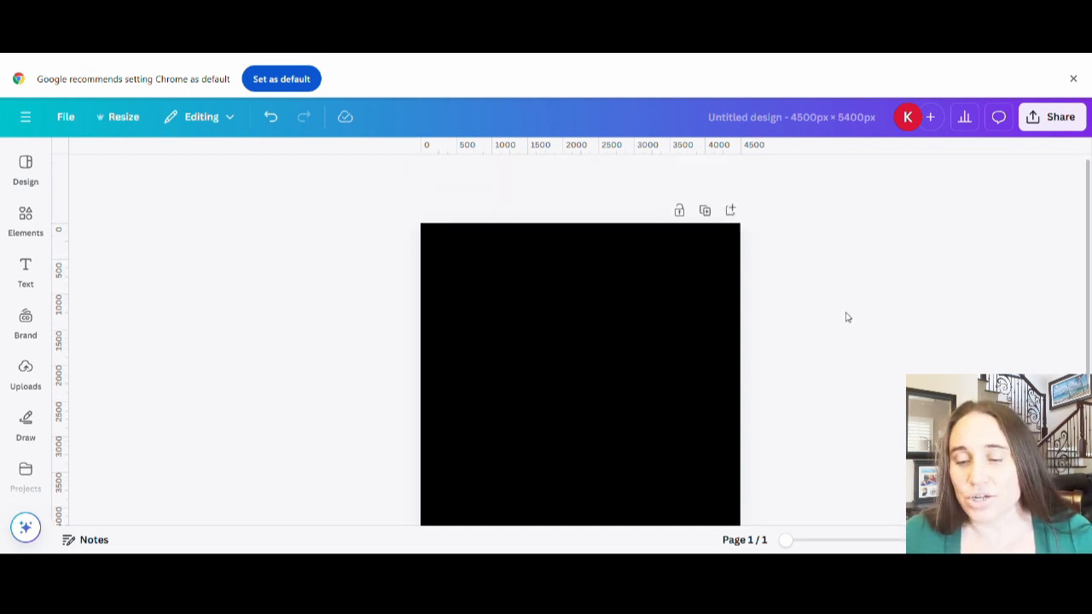
- Place margin guides inside all four edges of the black page, with the upper horizontal guide about 570 px down
scroll(845, 315, "down", 1)
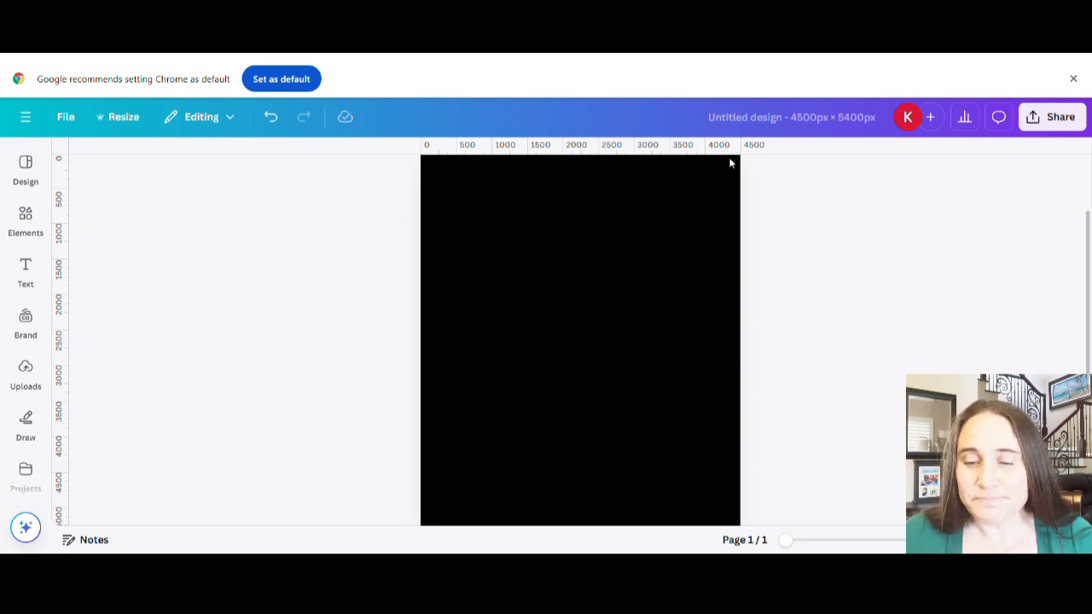
left_click_drag(735, 152, 739, 201)
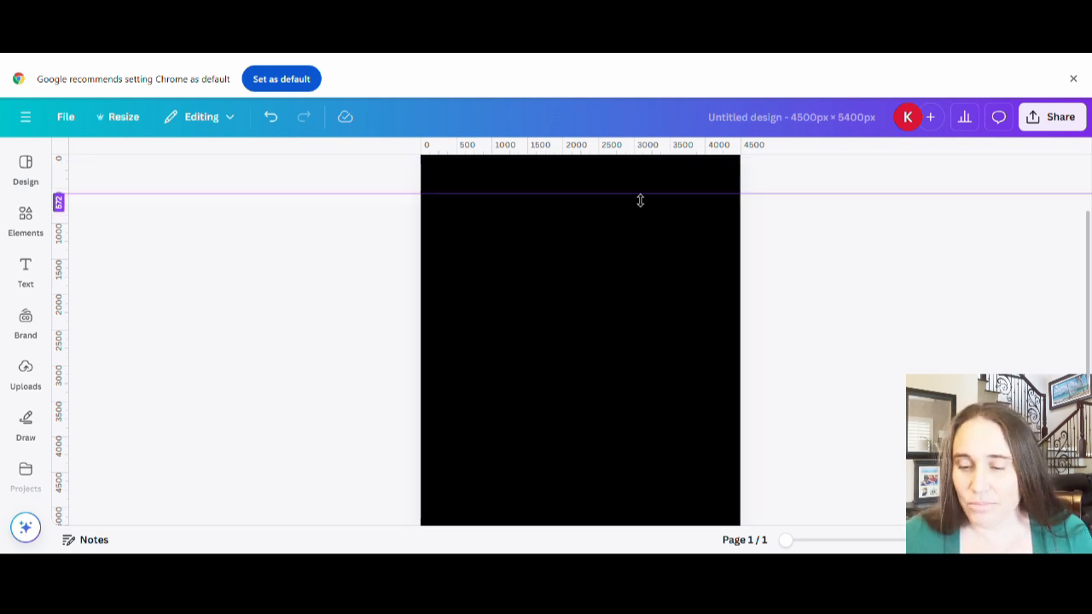
left_click_drag(703, 154, 666, 438)
left_click_drag(71, 312, 453, 339)
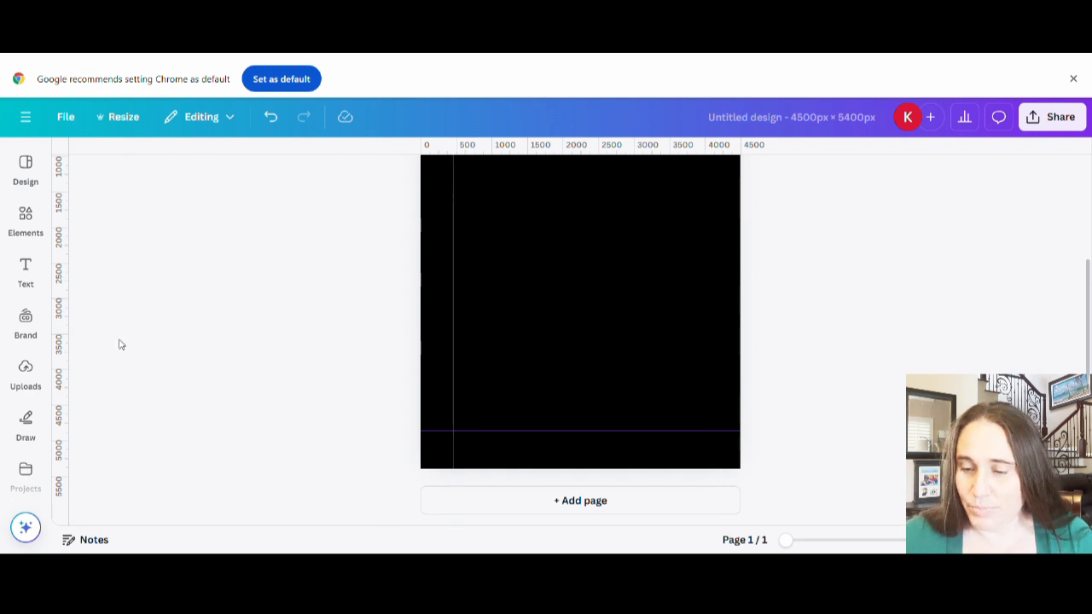
left_click_drag(76, 353, 715, 349)
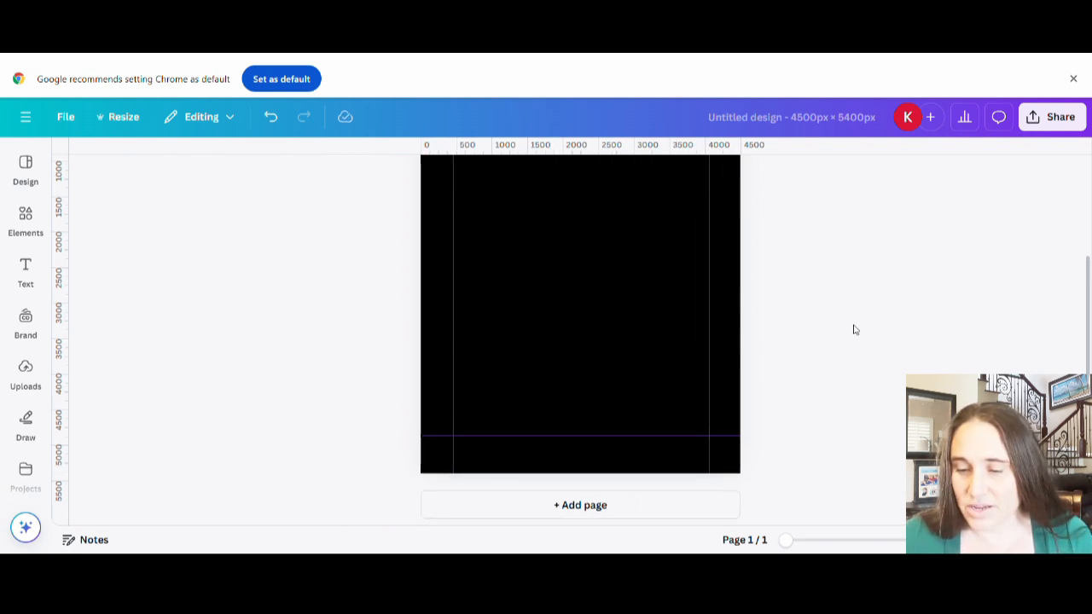
scroll(856, 325, "up", 2)
scroll(859, 322, "down", 1)
left_click_drag(733, 509, 734, 505)
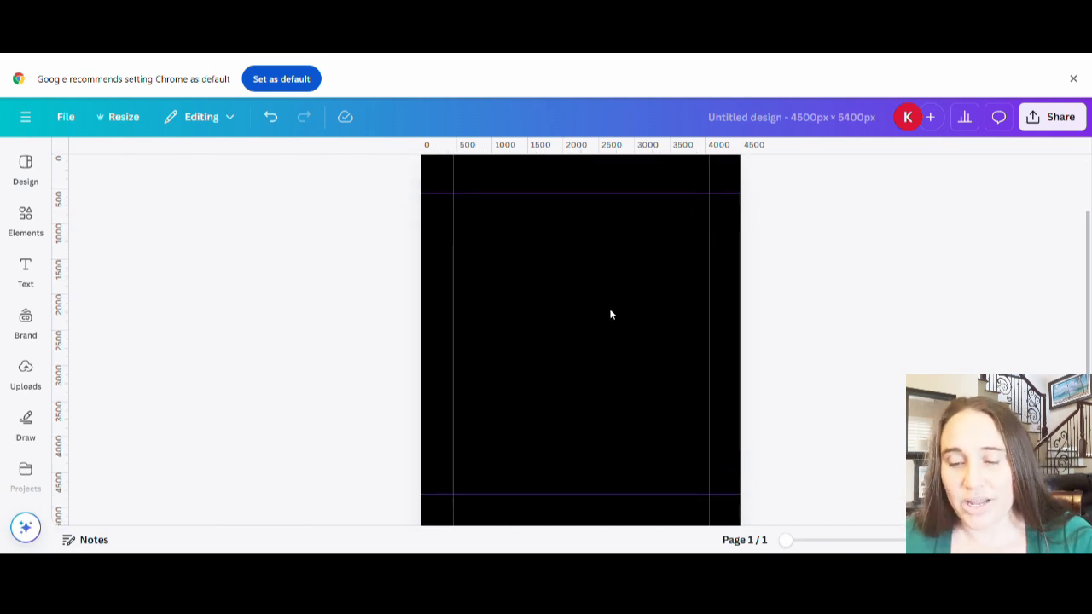
- Add a square shape and stretch it into a tall rectangle about 2650 × 3450 px inside the guides
left_click(578, 368)
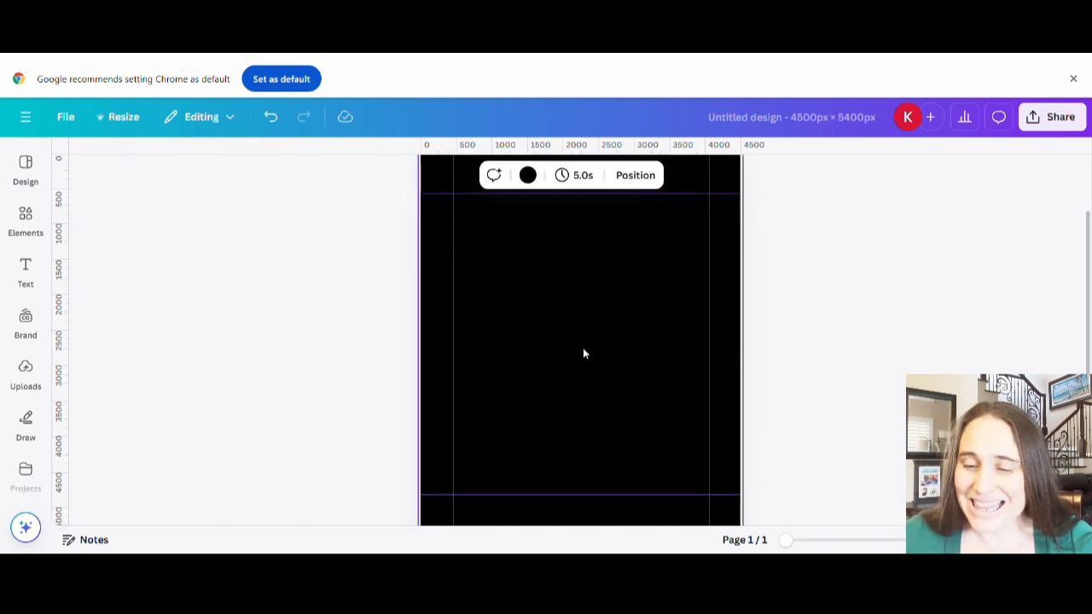
key("r")
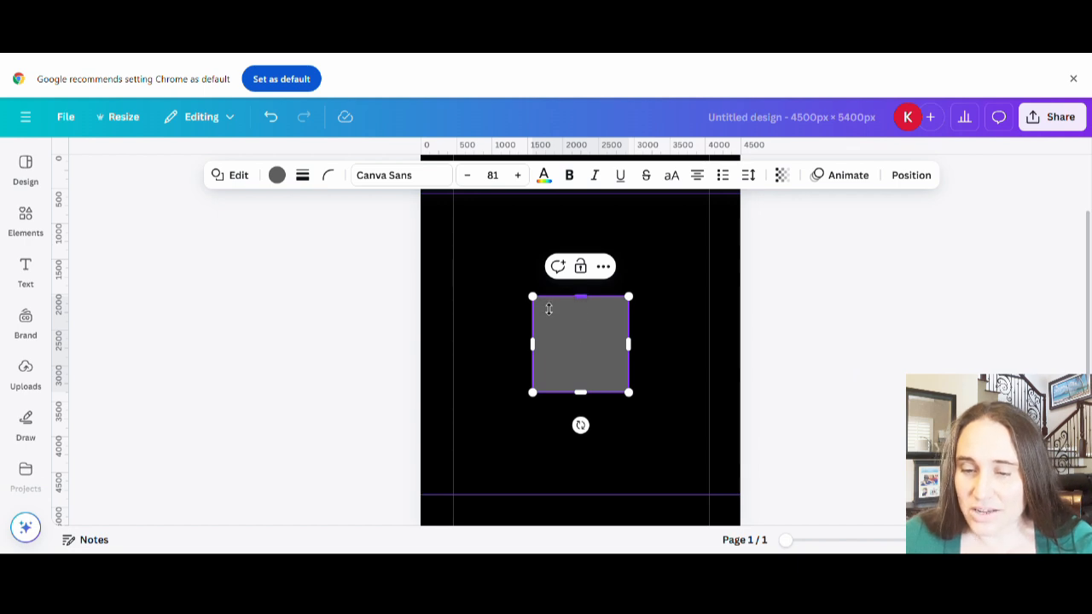
left_click_drag(533, 297, 485, 219)
left_click_drag(556, 392, 575, 470)
left_click_drag(633, 345, 680, 361)
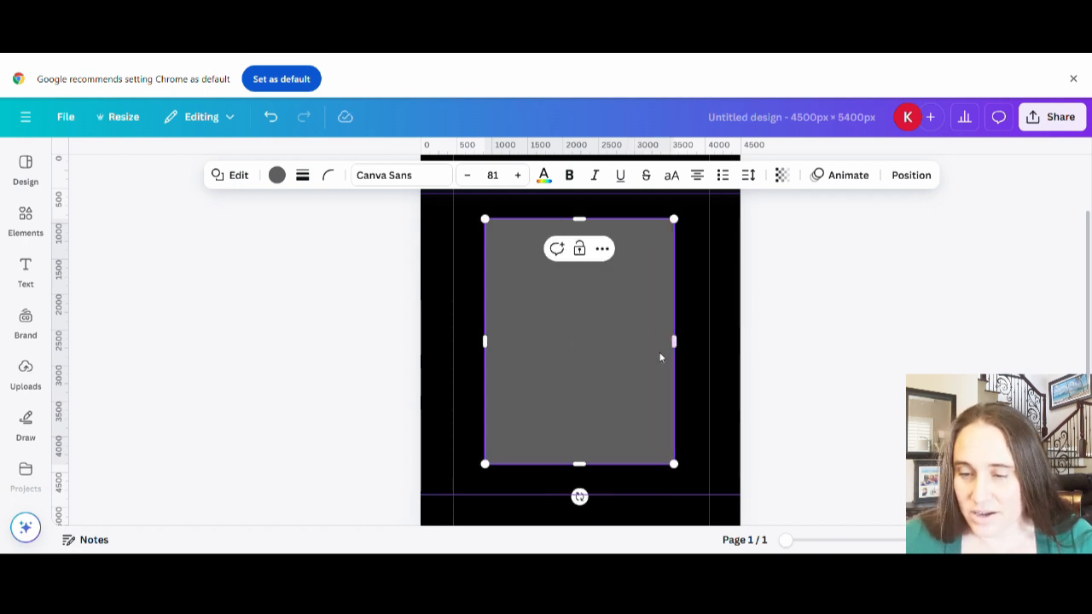
- Center the gray rectangle on the page between the margin guides
scroll(659, 357, "up", 1)
left_click(856, 349)
left_click(607, 361)
left_click_drag(582, 293, 589, 304)
left_click(888, 361)
scroll(592, 265, "down", 2)
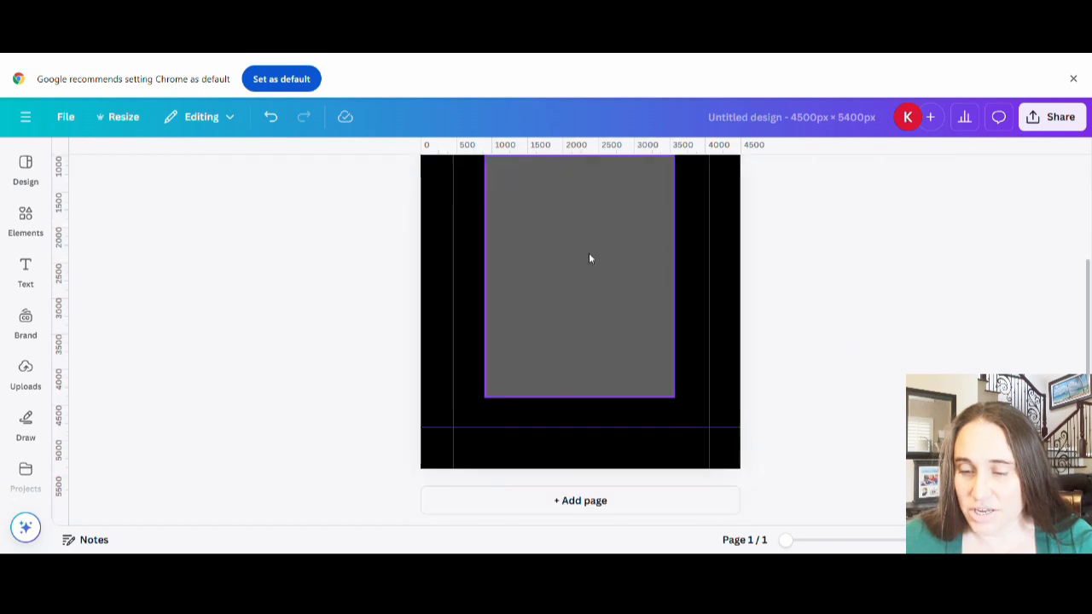
left_click(586, 331)
left_click_drag(586, 330, 594, 332)
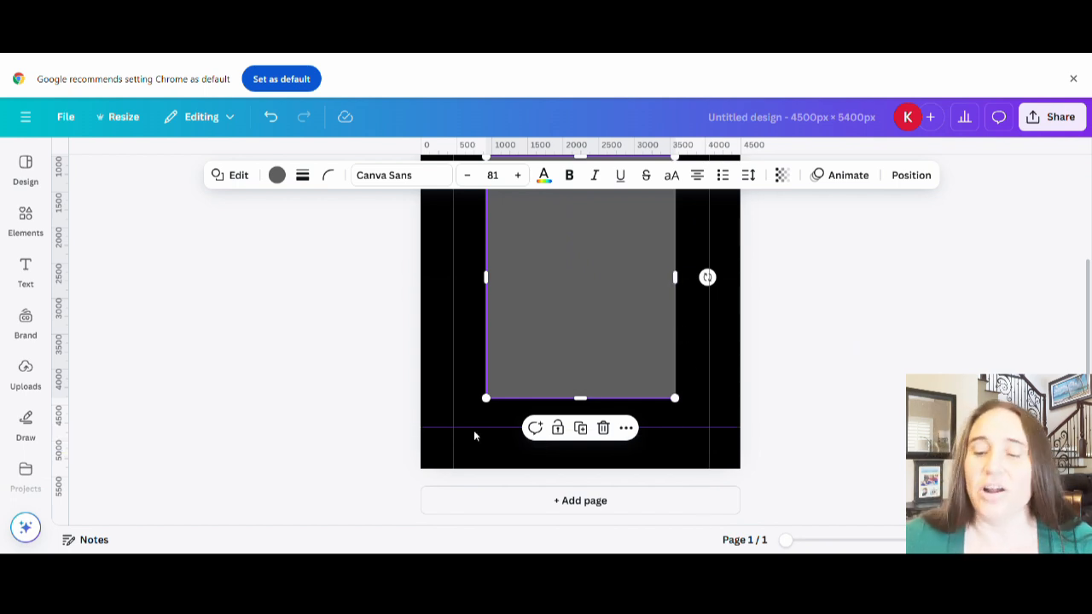
- Change the centered rectangle's fill color from the document colors to white
scroll(478, 358, "up", 3)
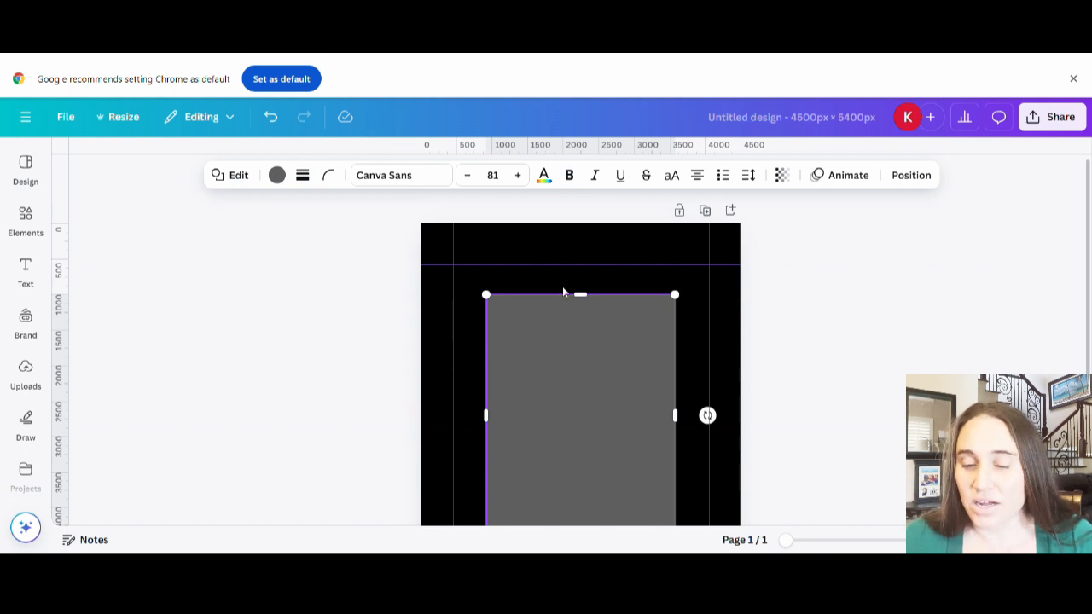
left_click(777, 321)
left_click(588, 414)
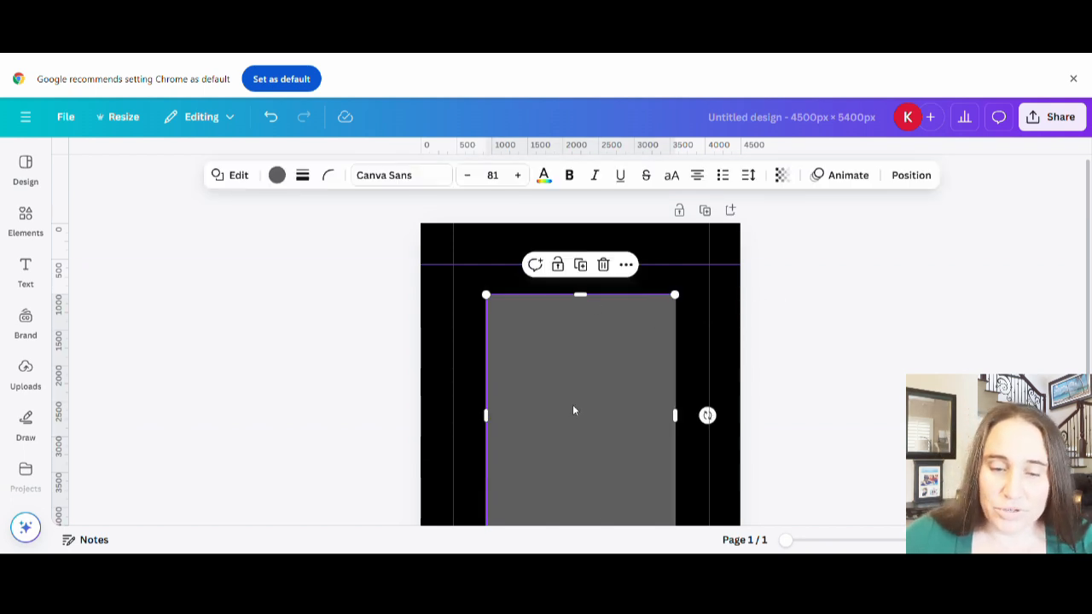
left_click(282, 176)
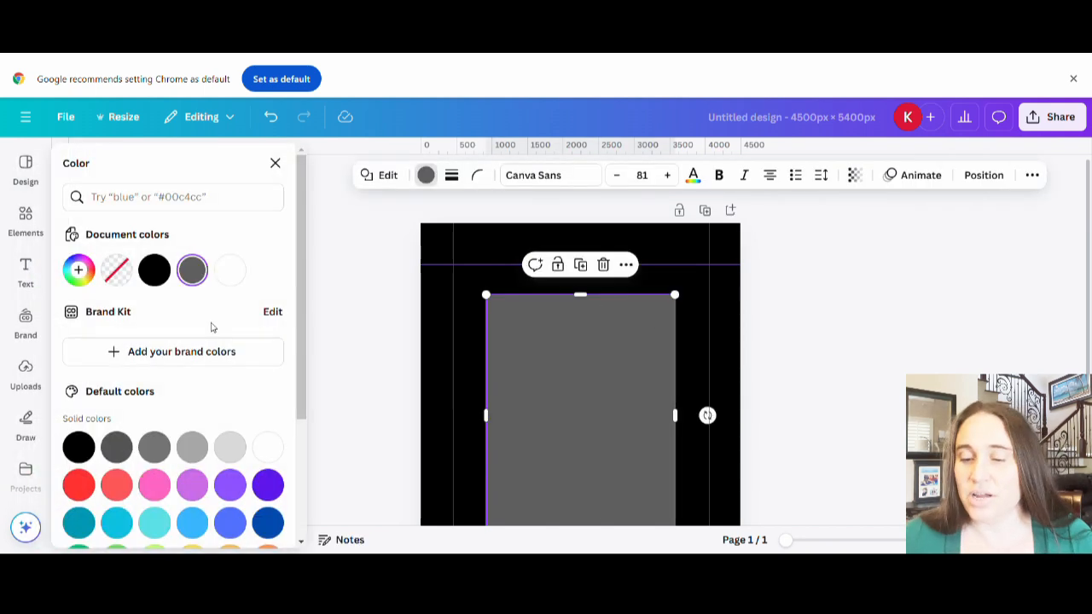
left_click(239, 271)
key("Escape")
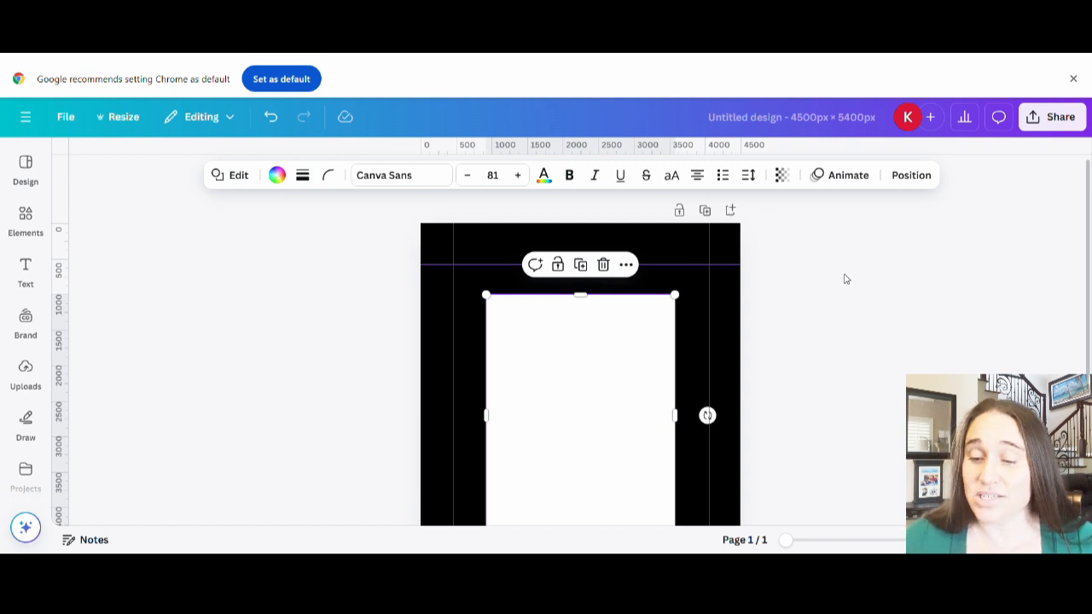
left_click(843, 314)
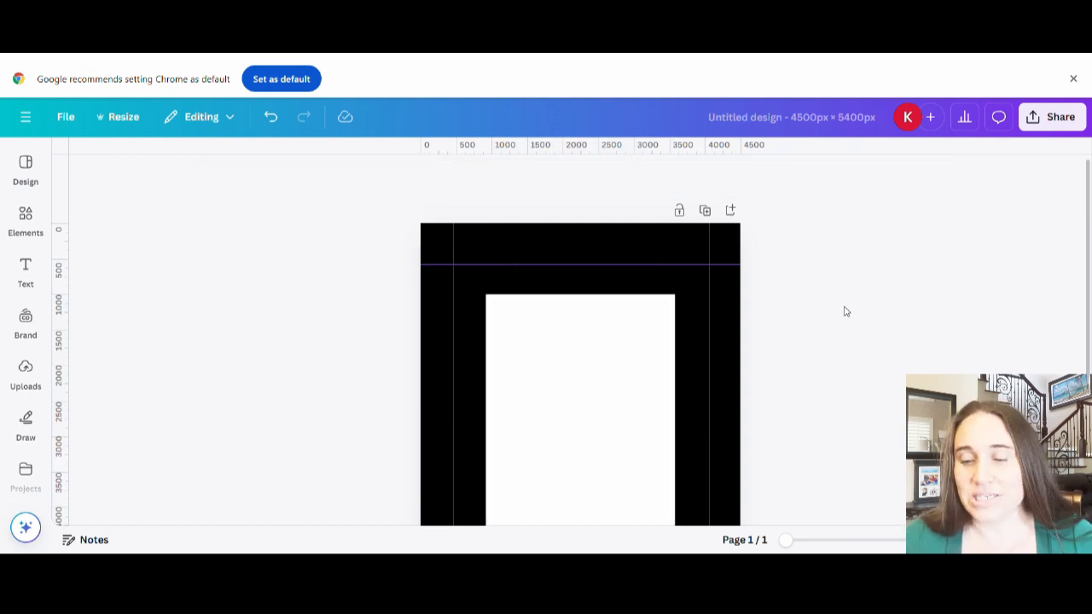
- Search the design elements for "splatter" and show all matching graphics
scroll(849, 310, "down", 1)
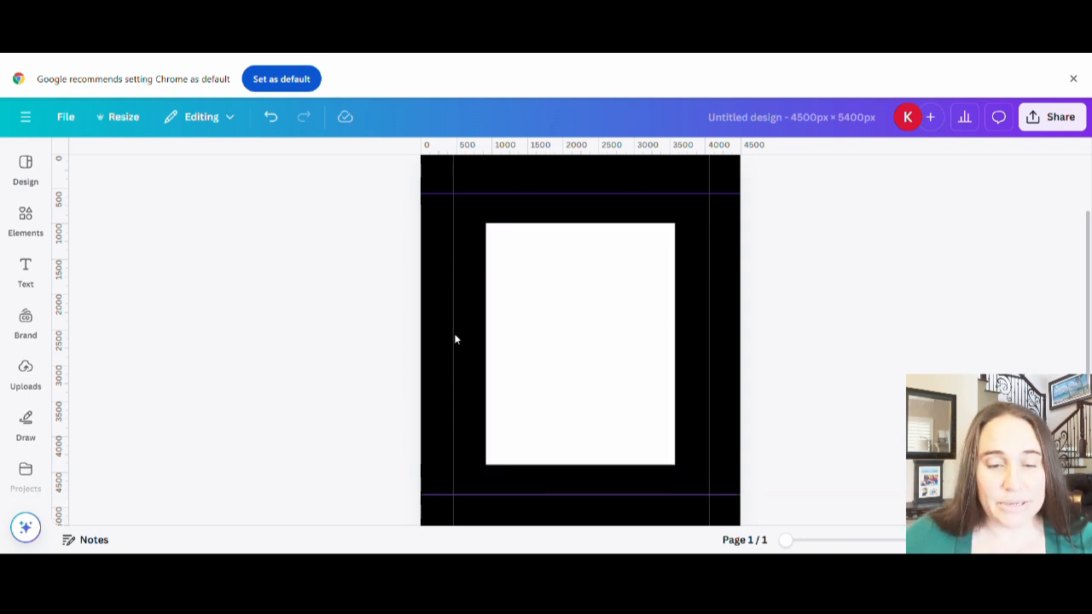
left_click(25, 220)
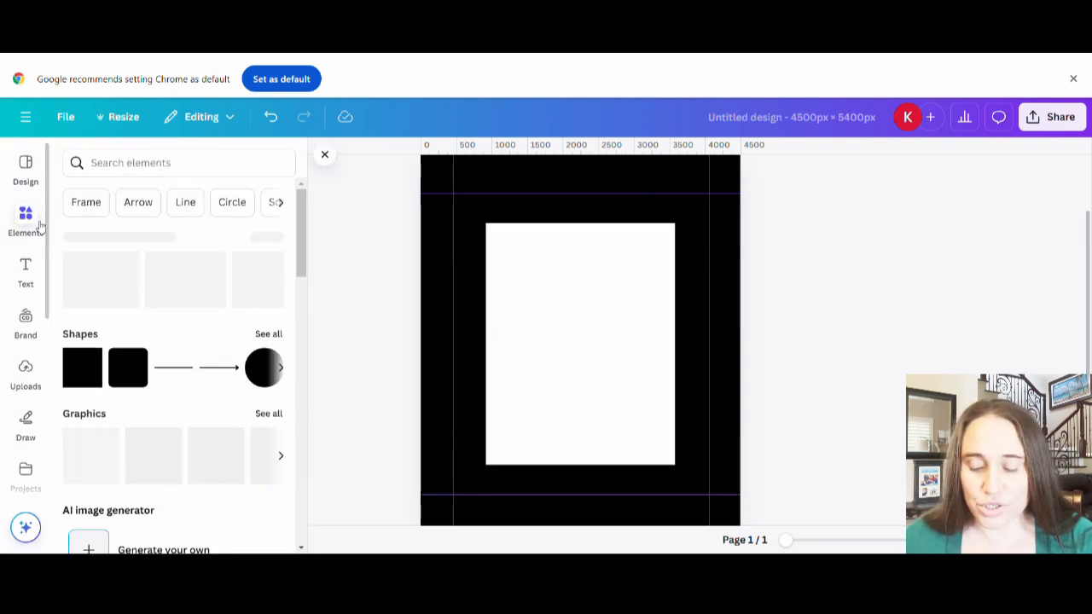
left_click(160, 170)
type("splatter")
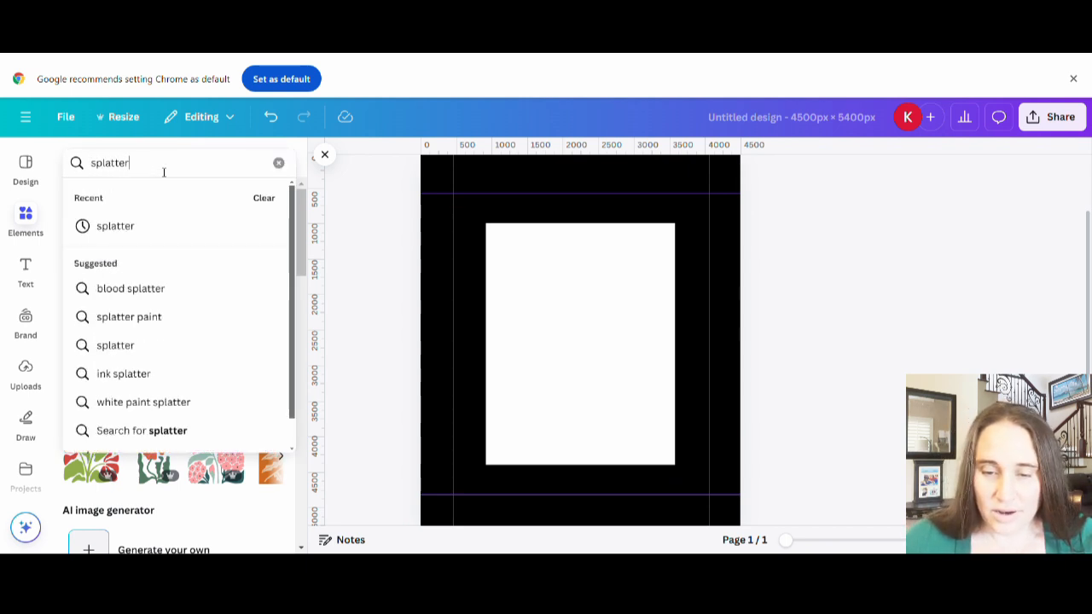
key("Return")
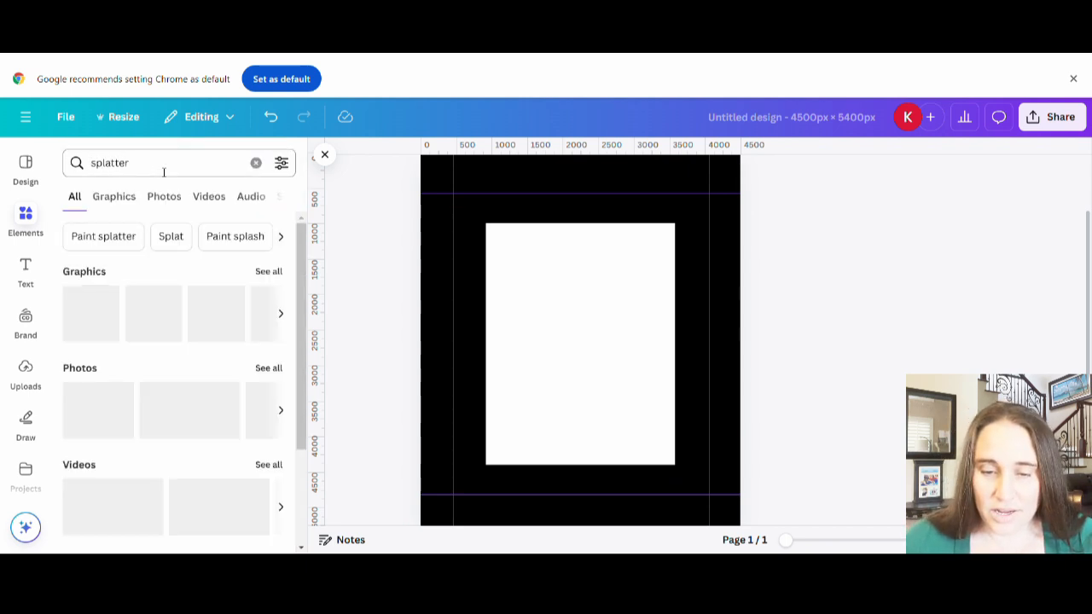
left_click(267, 275)
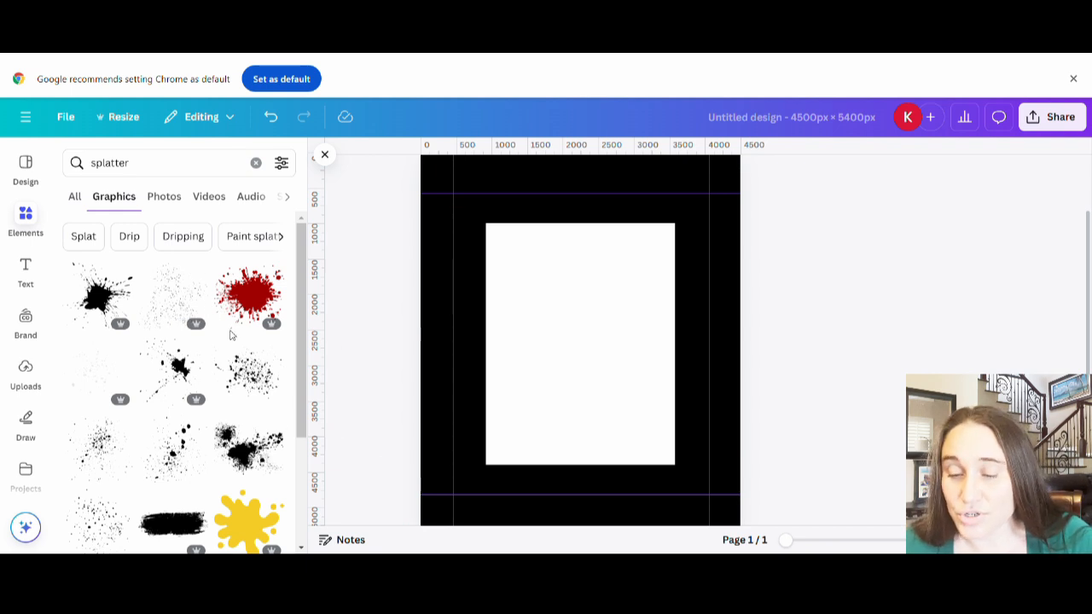
- Add the dark red splatter graphic and place it small over the white rectangle's upper-left corner
left_click(249, 295)
left_click_drag(645, 286, 509, 237)
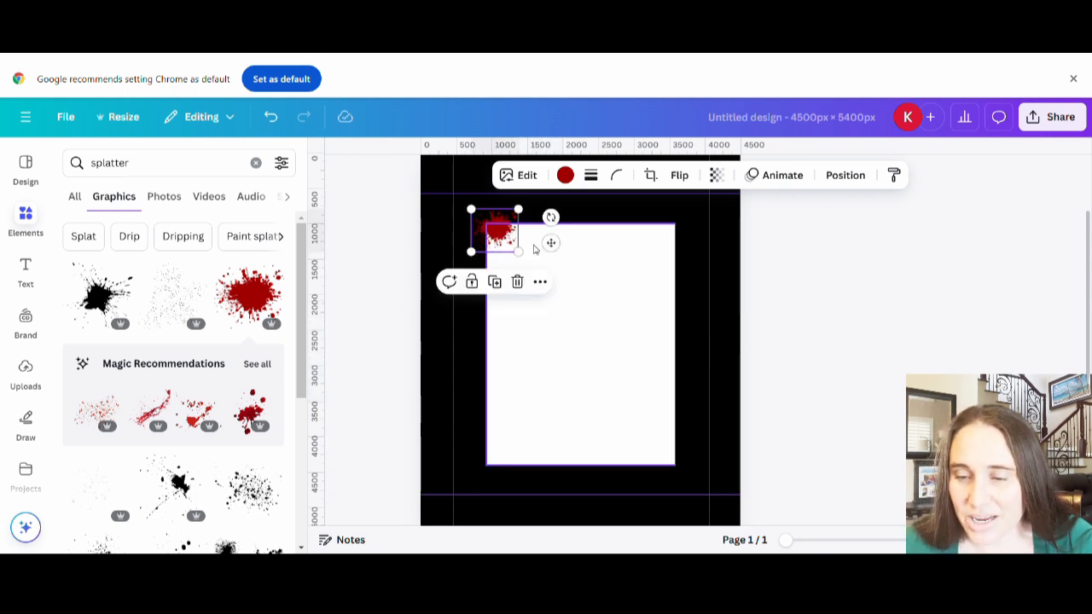
left_click(518, 244)
left_click(509, 240)
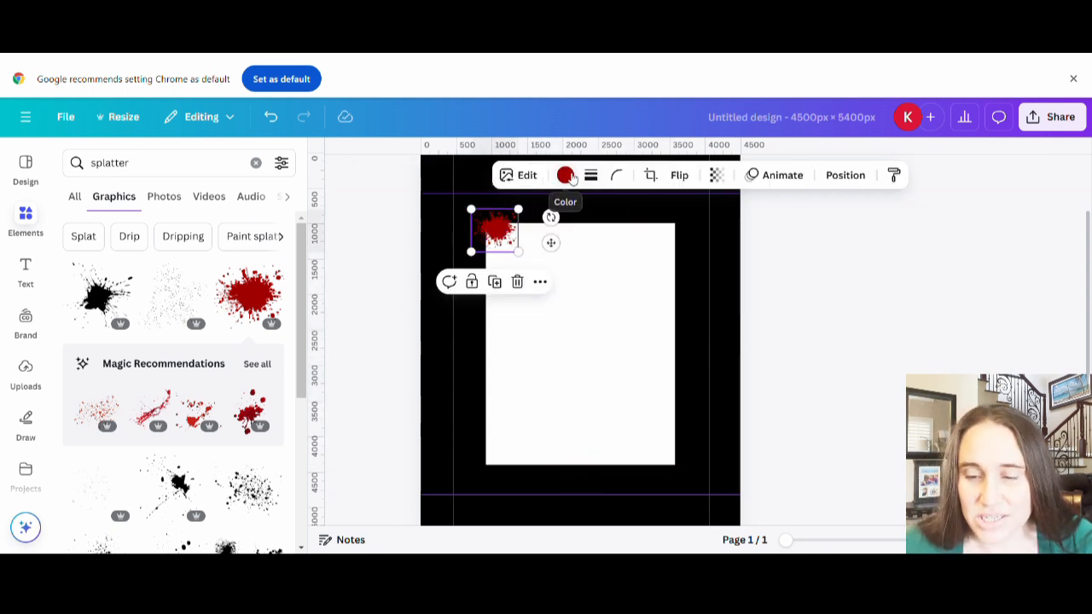
- Recolor the red splatter on the rectangle's corner to the light gray default color
left_click(565, 175)
left_click(229, 448)
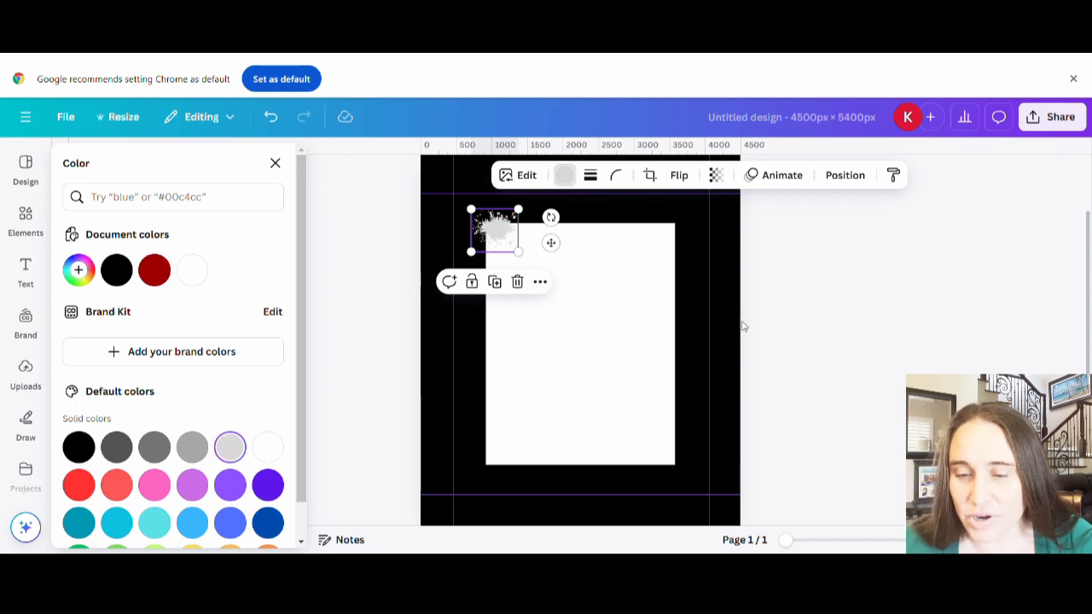
left_click(838, 319)
left_click(589, 315)
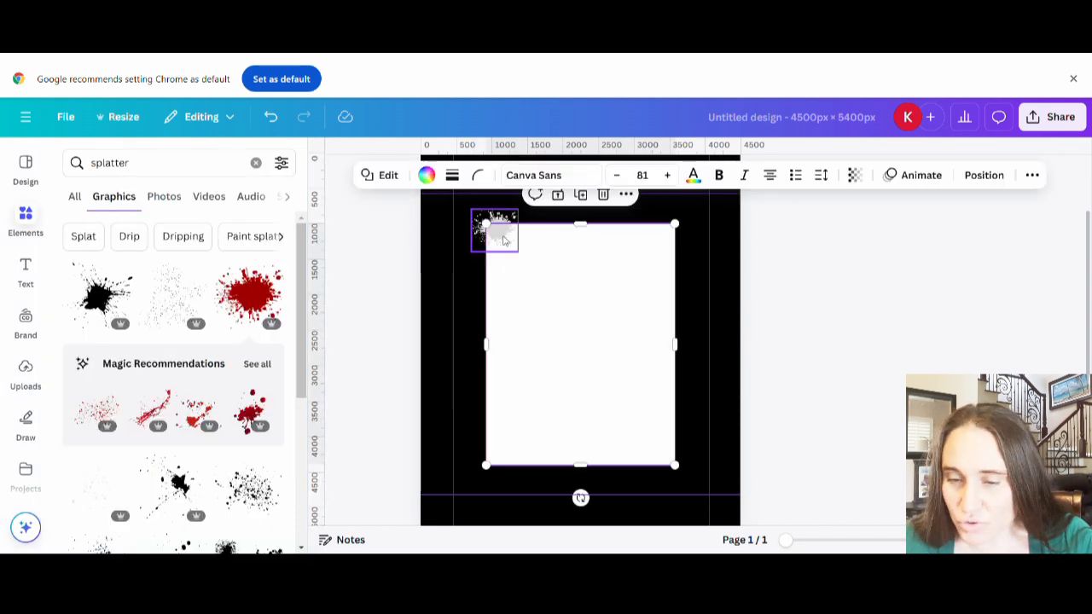
- Duplicate the light gray corner splatter and place a rotated copy beside it along the white rectangle's upper edge
left_click(503, 242)
key("ctrl+d")
left_click_drag(510, 242, 529, 256)
key("ctrl+d")
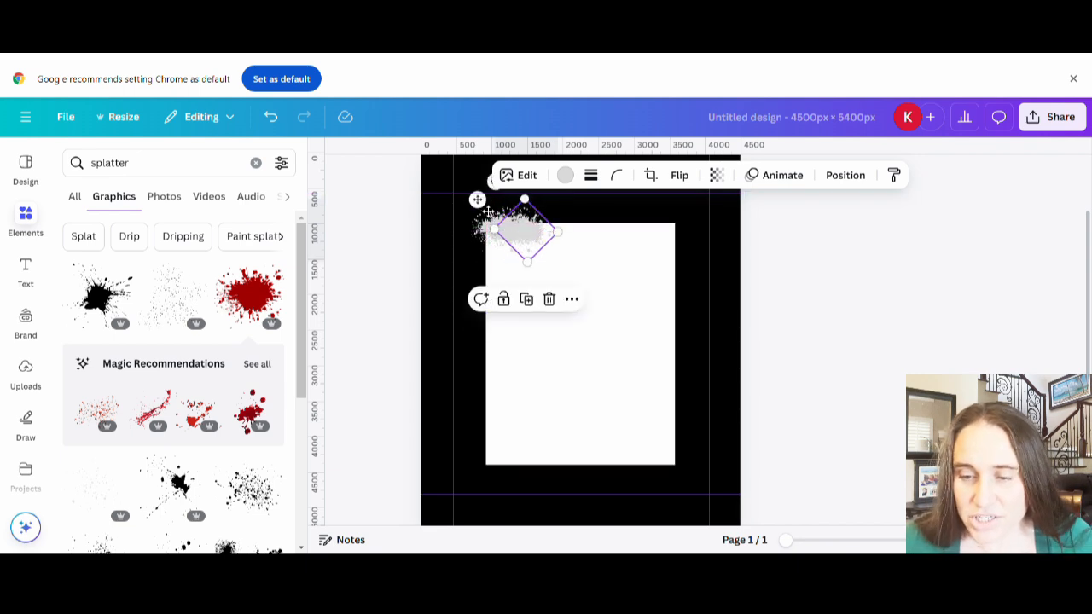
- Place further rotated copies of the gray splatter over the rectangle's upper-right corner and on the upper edge just beside it
left_click(584, 248)
left_click(519, 239)
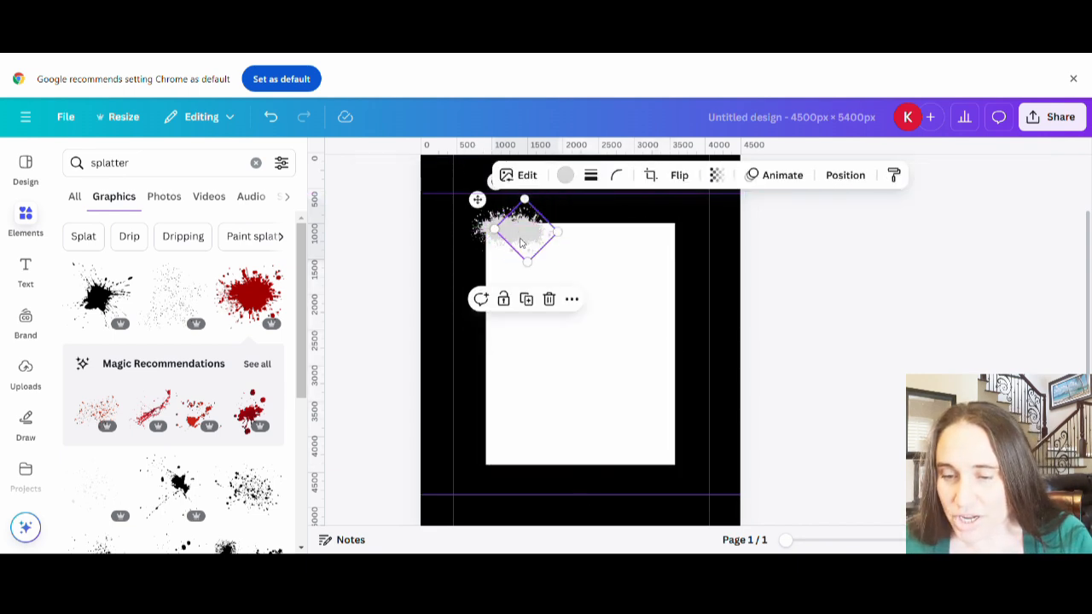
left_click_drag(524, 242, 661, 240)
left_click_drag(524, 239, 622, 235)
left_click(729, 253)
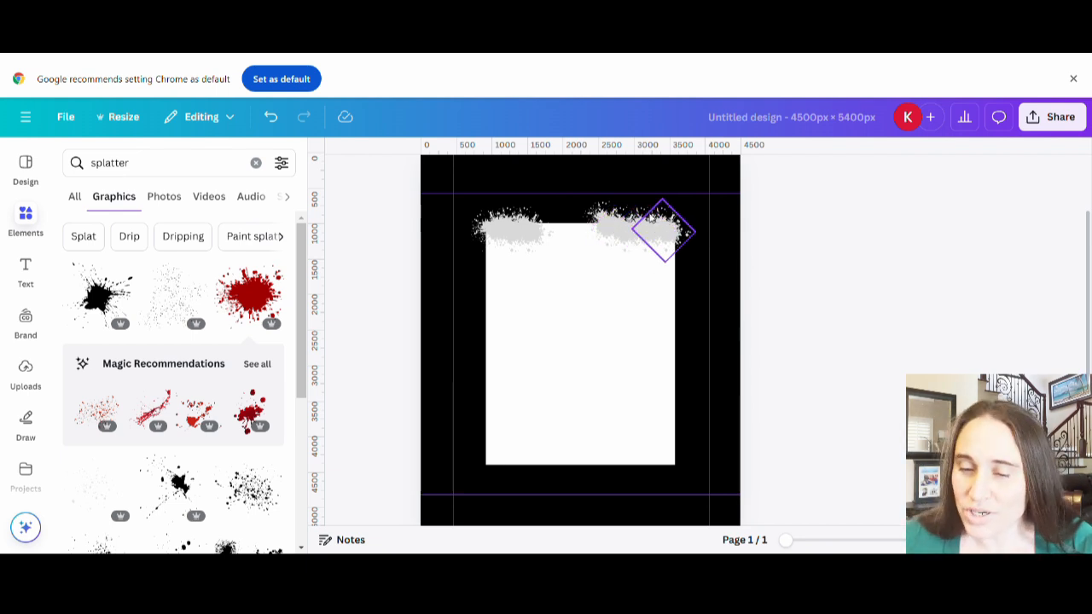
- Place another rotated gray splatter copy on the rectangle's upper edge, directly next to the cluster at the upper-left corner
mouse_move(534, 243)
left_mouse_down()
mouse_move(575, 246)
mouse_move(521, 239)
left_mouse_up()
left_click(563, 234)
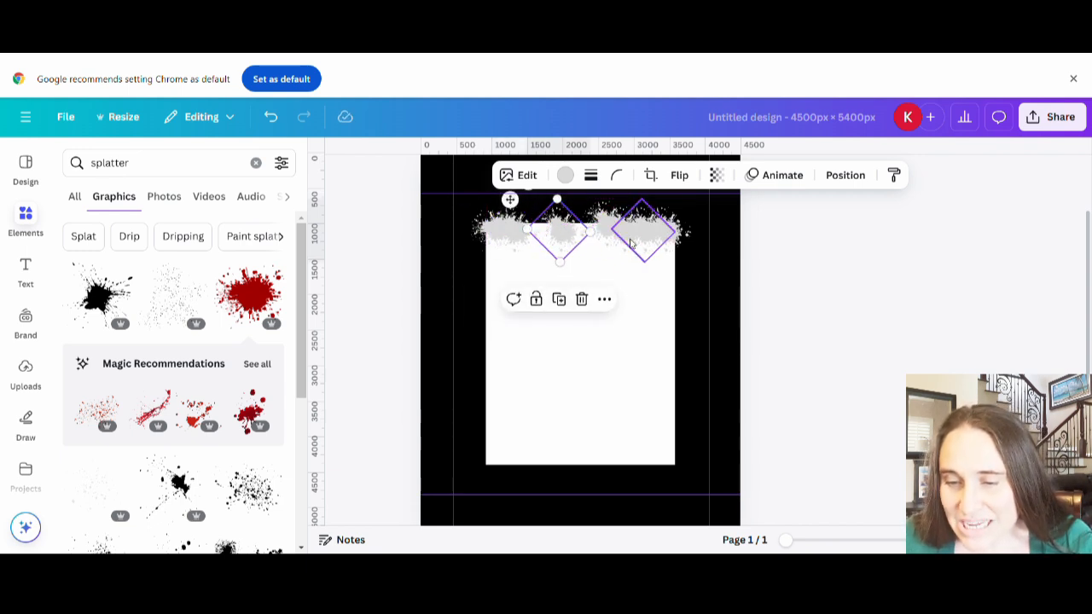
left_click_drag(561, 262, 562, 260)
left_click_drag(524, 203, 557, 238)
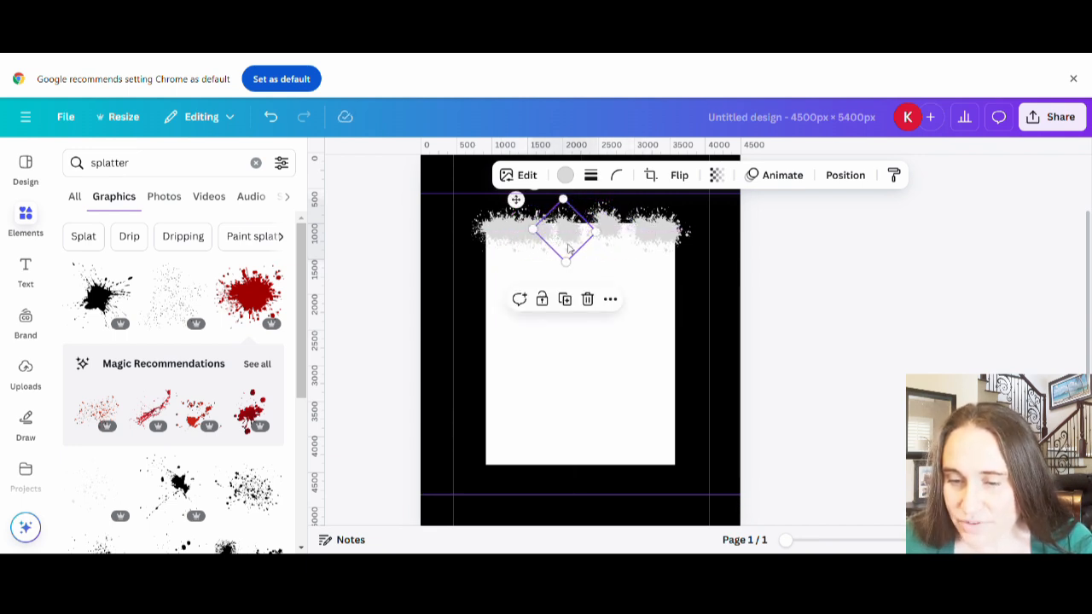
- Rotate and shift the middle gray splatter copies so they join the clusters at both ends of the rectangle's upper edge
scroll(547, 265, "up", 2)
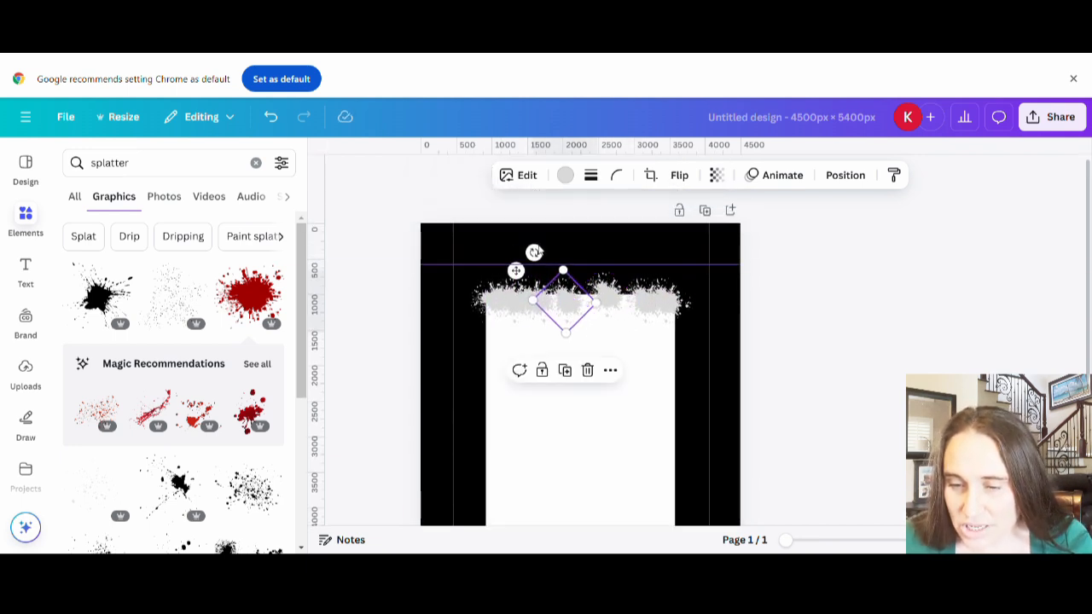
left_click_drag(533, 253, 605, 309)
left_click(612, 302)
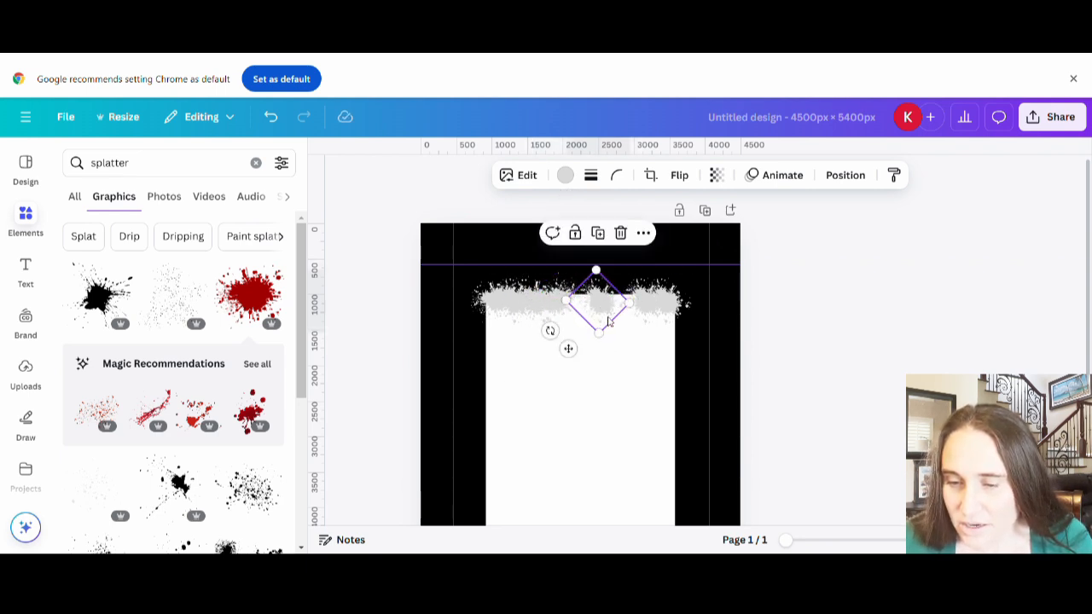
left_click_drag(557, 339, 581, 303)
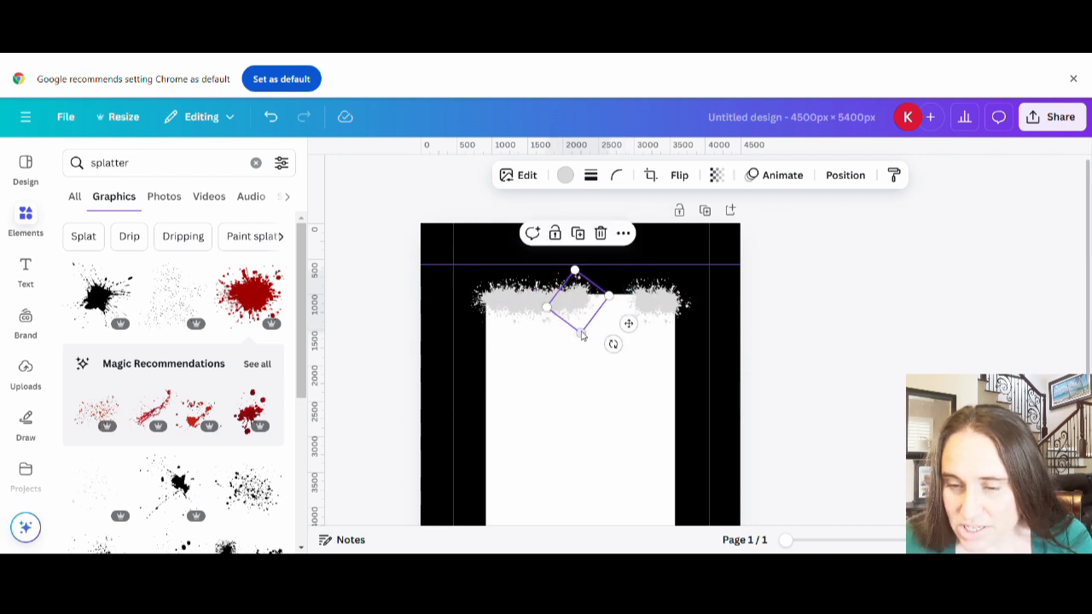
left_click_drag(590, 344, 629, 358)
left_click(870, 343)
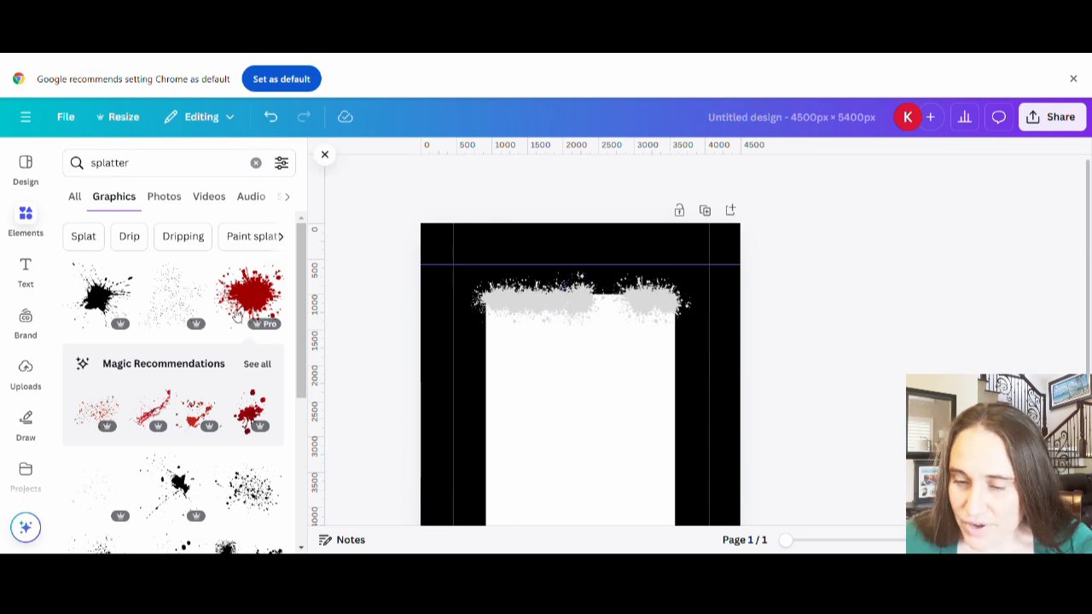
- Fill the remaining gap in the upper edge with another dark red splatter, recolored to the document's light gray and slightly enlarged
left_click_drag(349, 308, 599, 297)
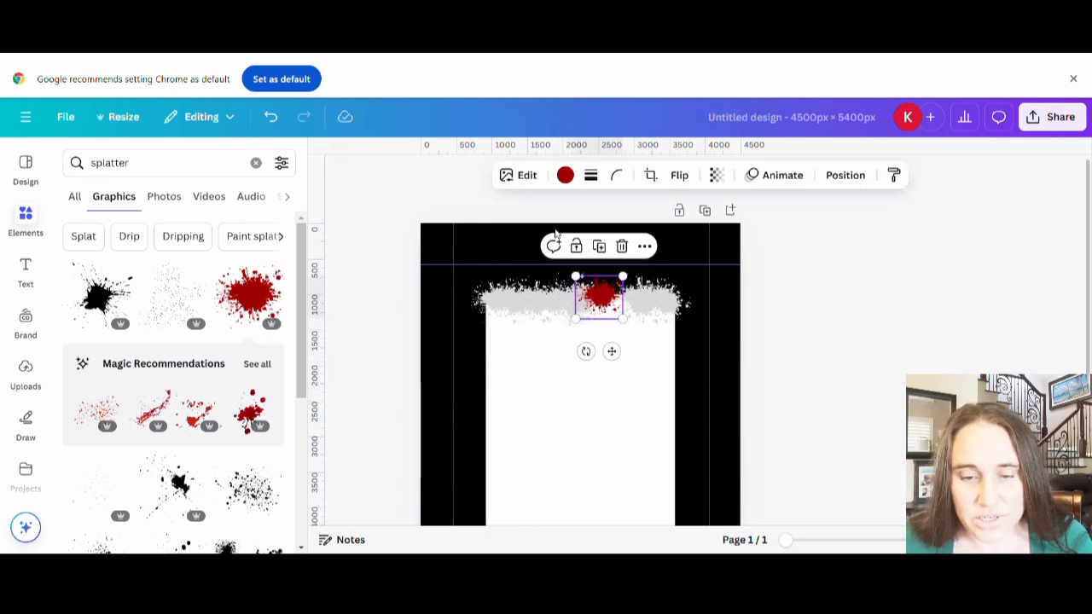
left_click(565, 175)
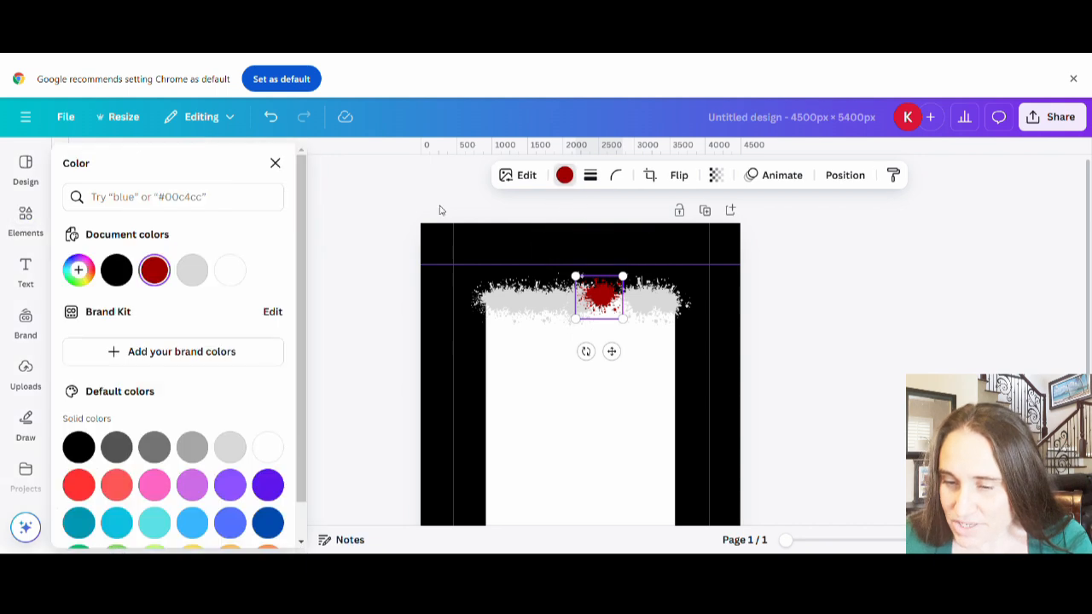
left_click(193, 272)
left_click_drag(623, 319, 602, 303)
key("Escape")
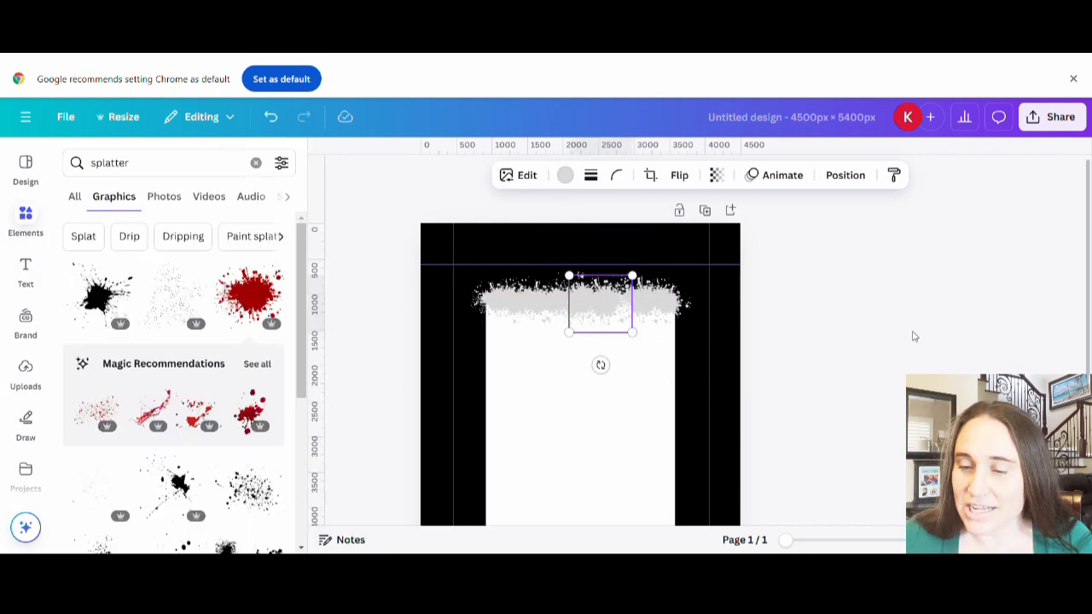
left_click(918, 362)
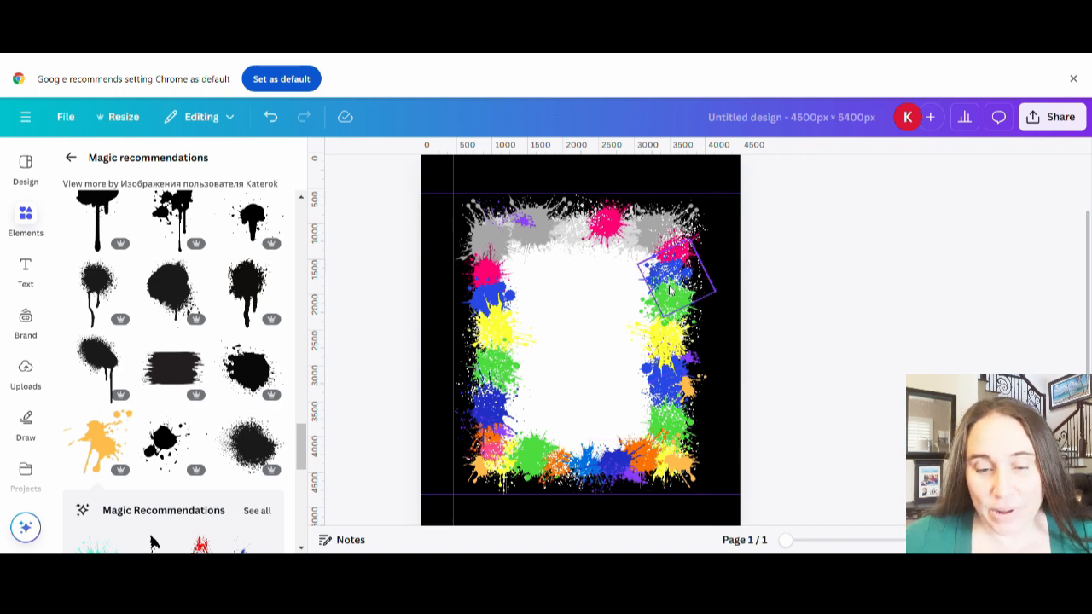
- Recolor all bright pink splatters to white, and do the same for the green, blue, yellow, orange and medium gray ones
scroll(192, 327, "up", 3)
scroll(191, 327, "up", 10)
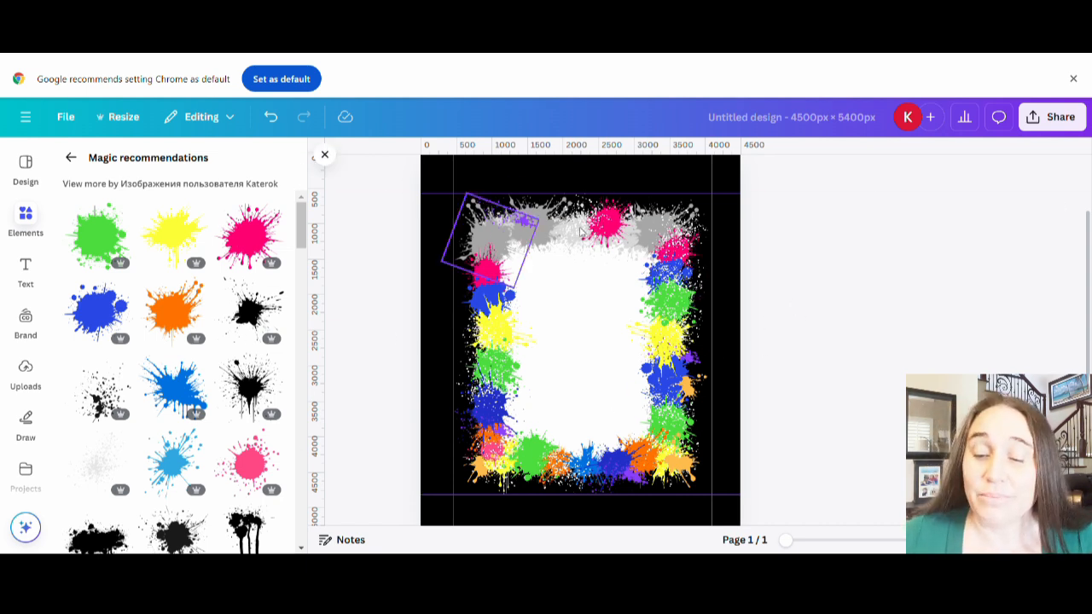
left_click(510, 228)
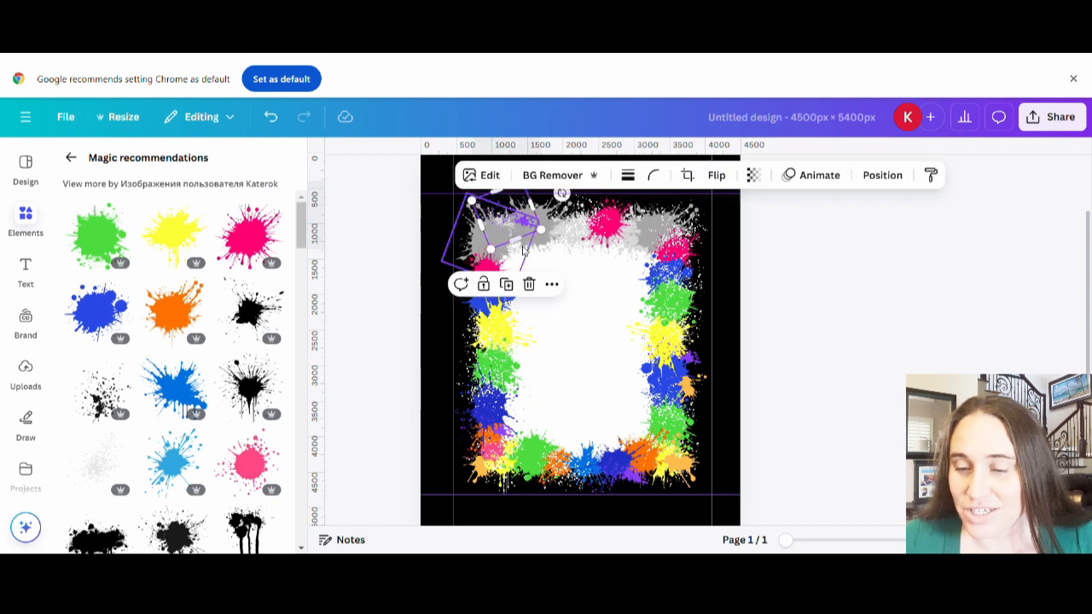
left_click(604, 220)
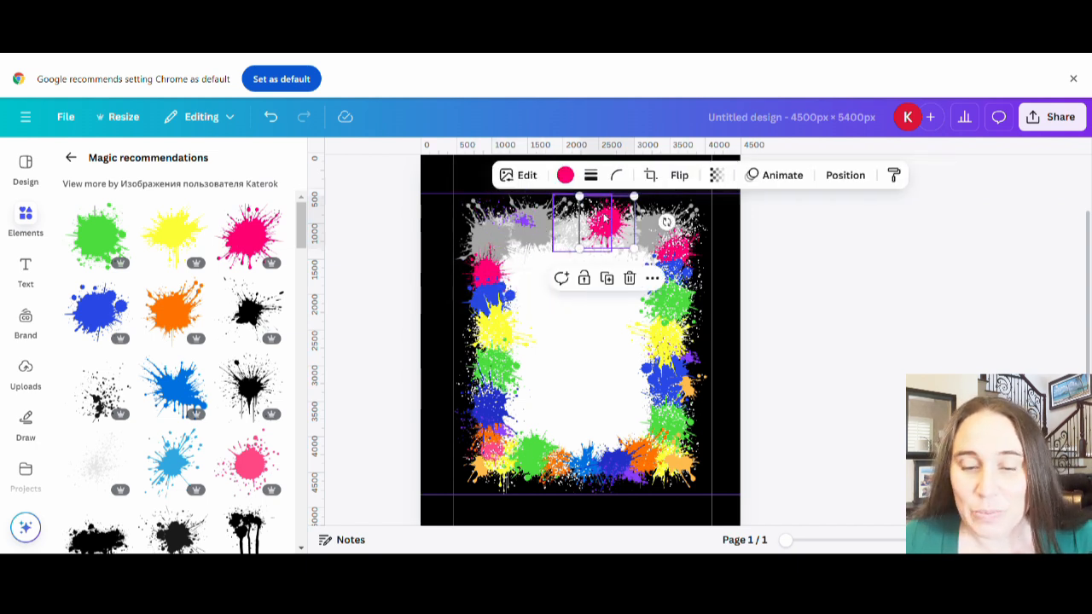
left_click(565, 176)
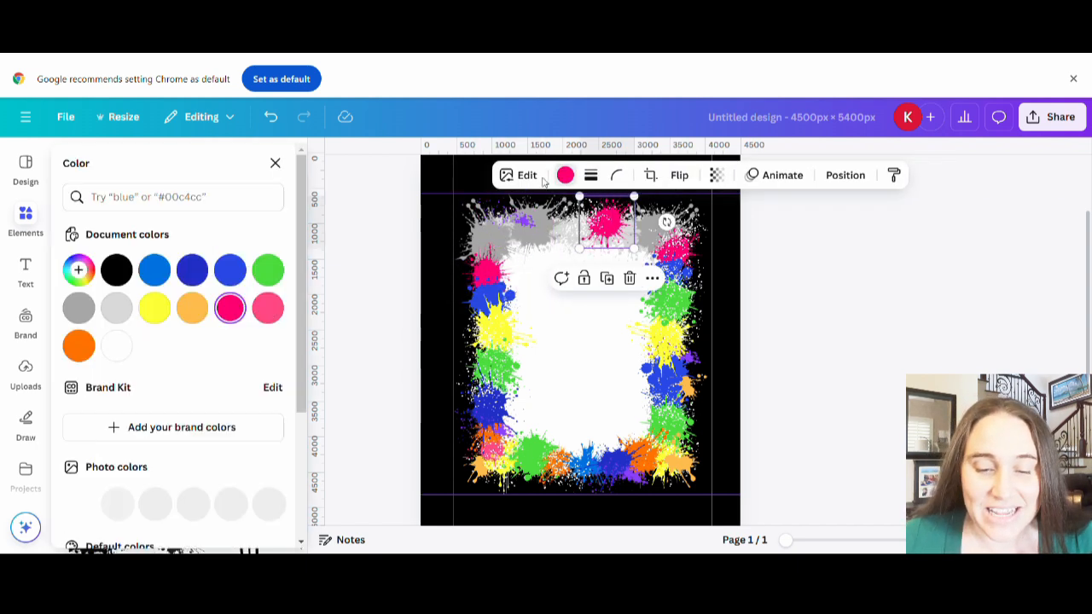
left_click(117, 345)
left_click(182, 521)
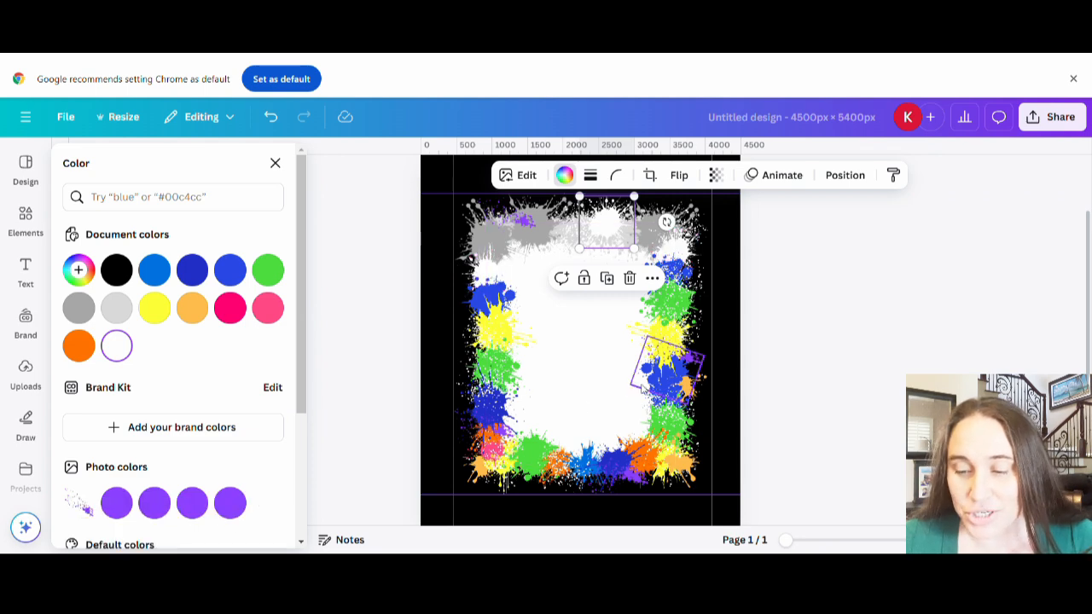
left_click(683, 374)
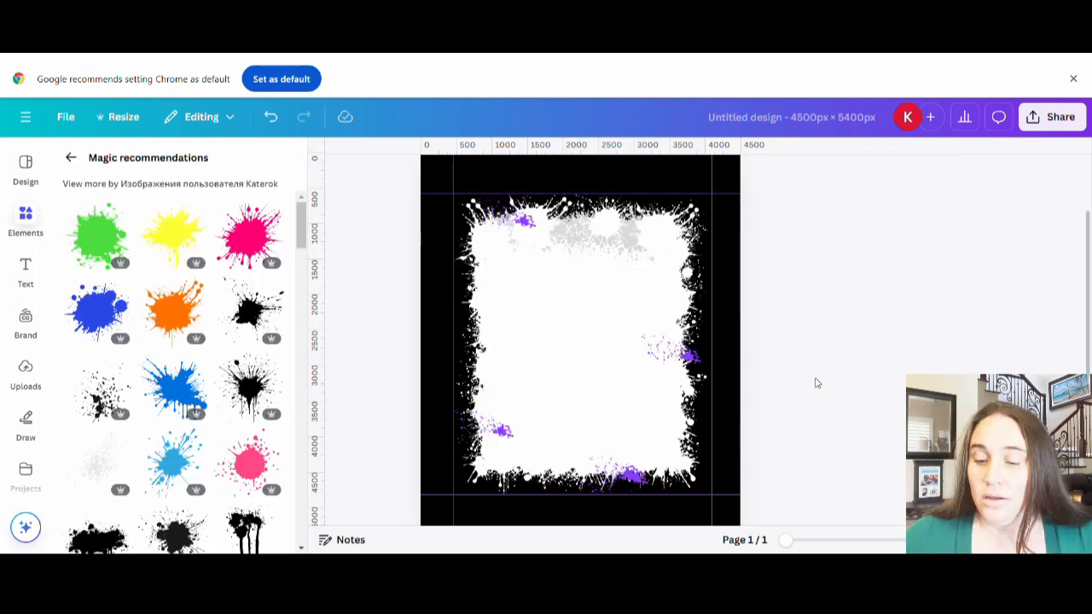
scroll(816, 383, "down", 1)
scroll(816, 383, "up", 1)
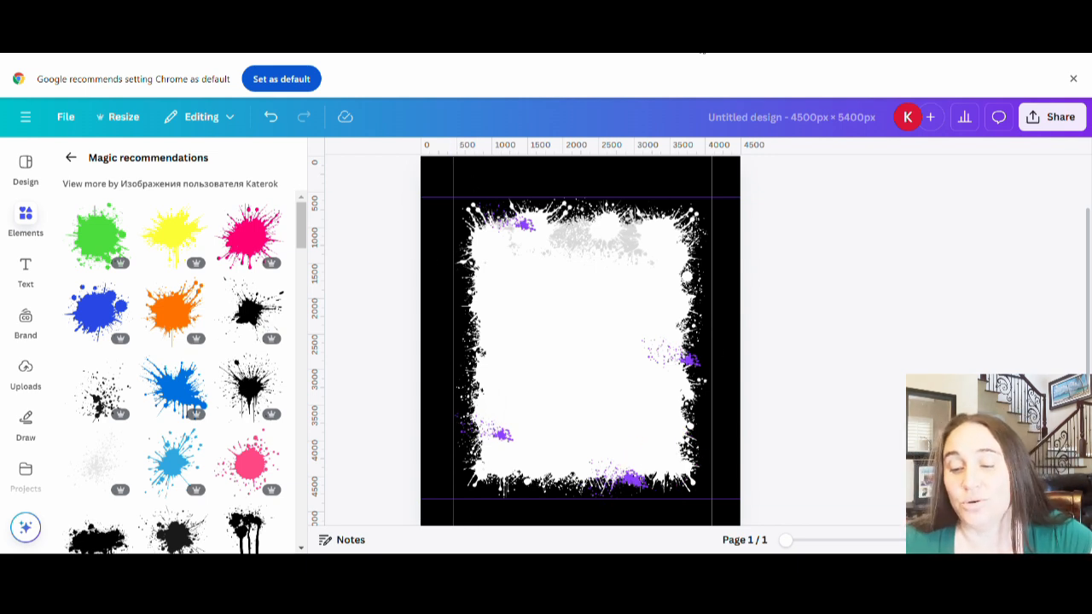
scroll(671, 353, "down", 1)
scroll(676, 256, "up", 2)
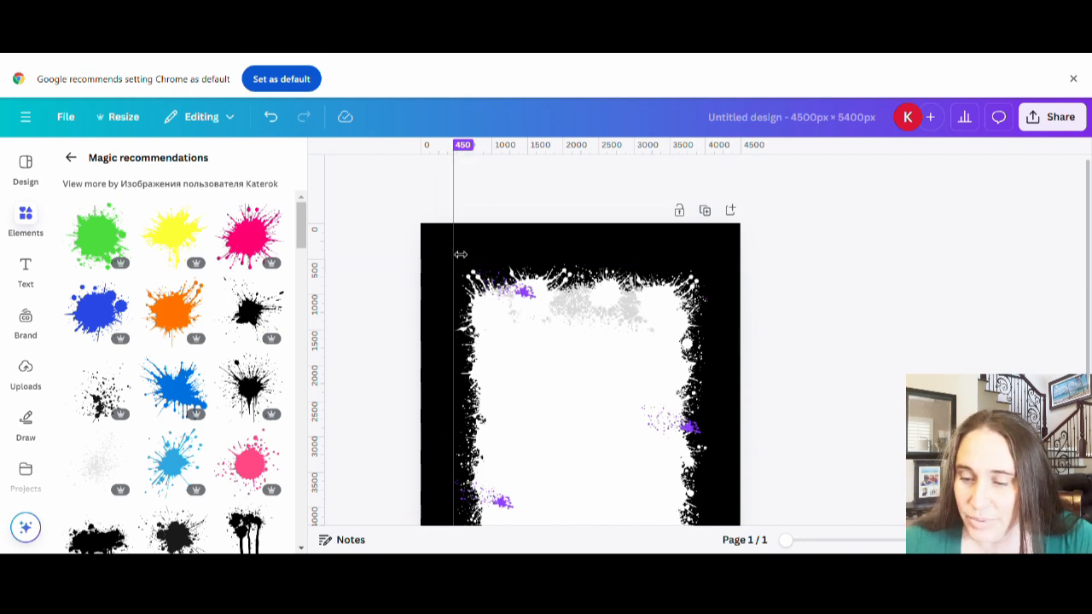
scroll(353, 275, "down", 3)
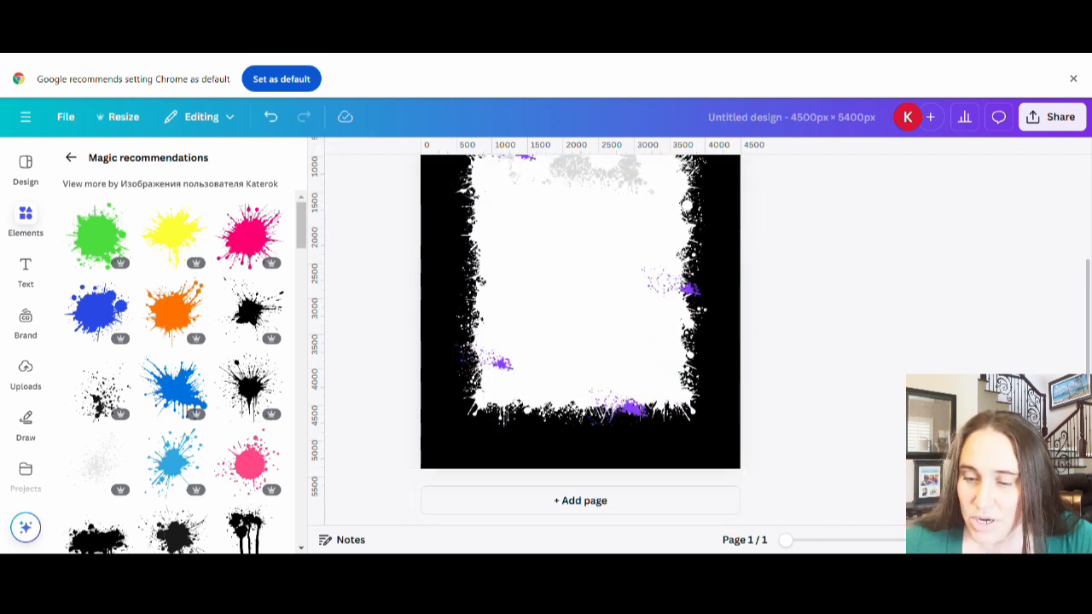
scroll(853, 434, "up", 3)
- Select the white rectangle together with all the surrounding splatters and group them into one object
scroll(756, 349, "down", 3)
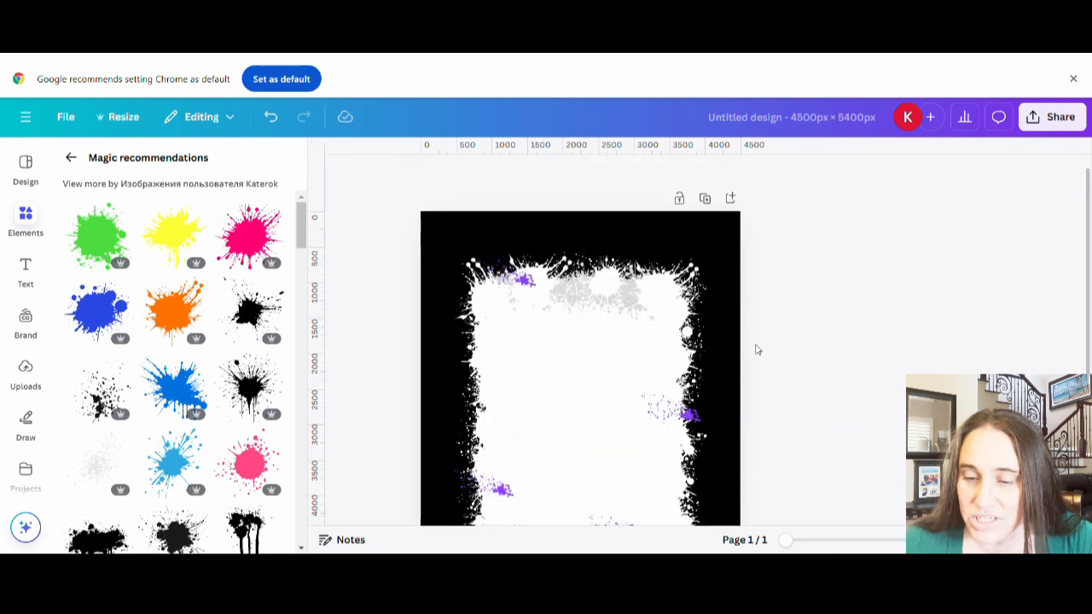
left_click_drag(518, 434, 339, 61)
scroll(649, 382, "up", 3)
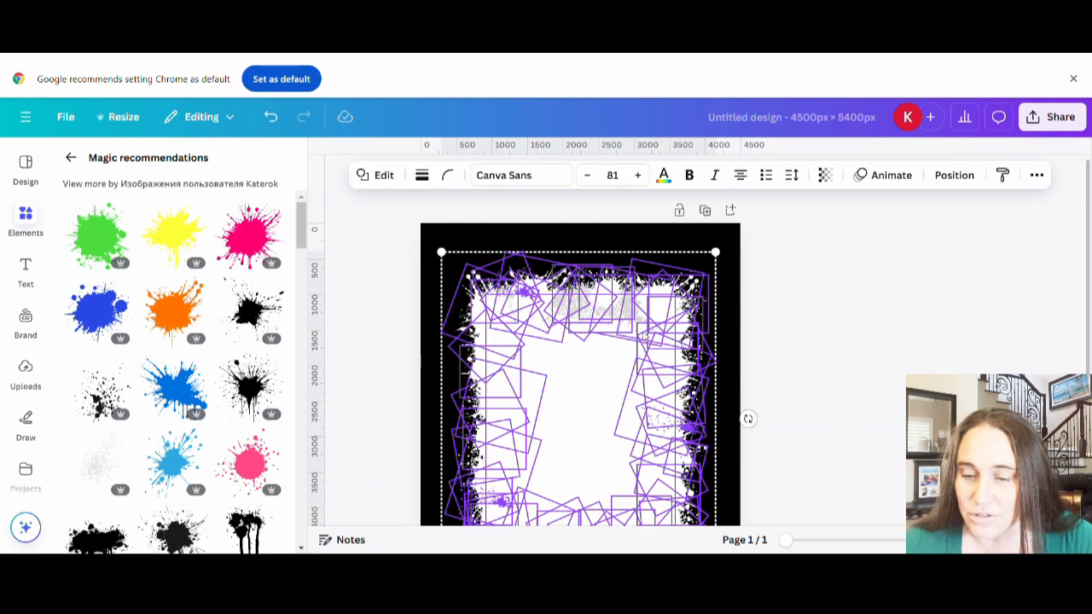
scroll(651, 506, "down", 3)
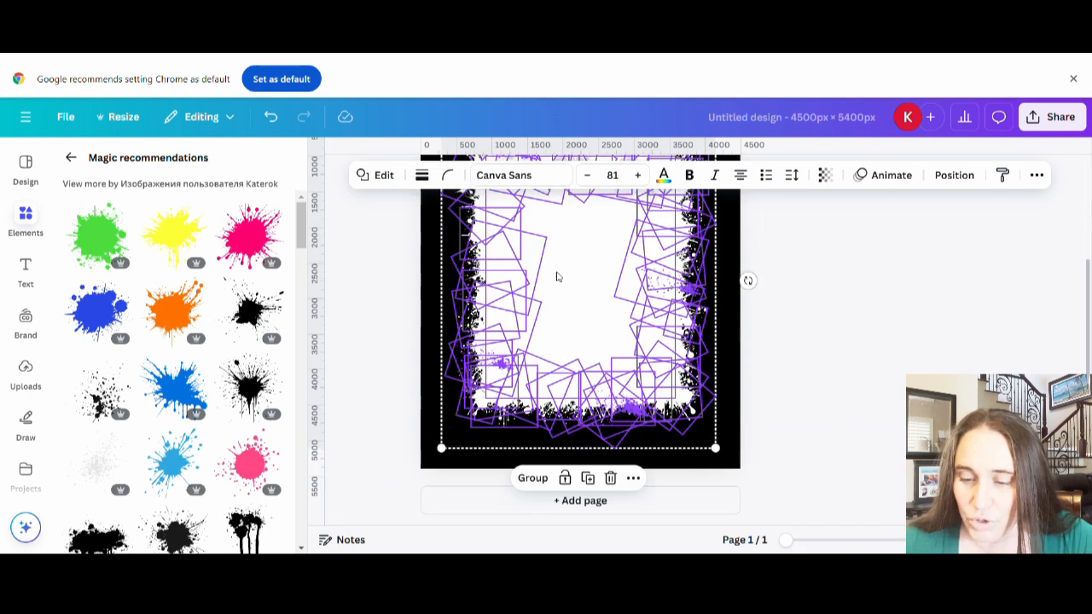
left_click(532, 479)
left_click(887, 327)
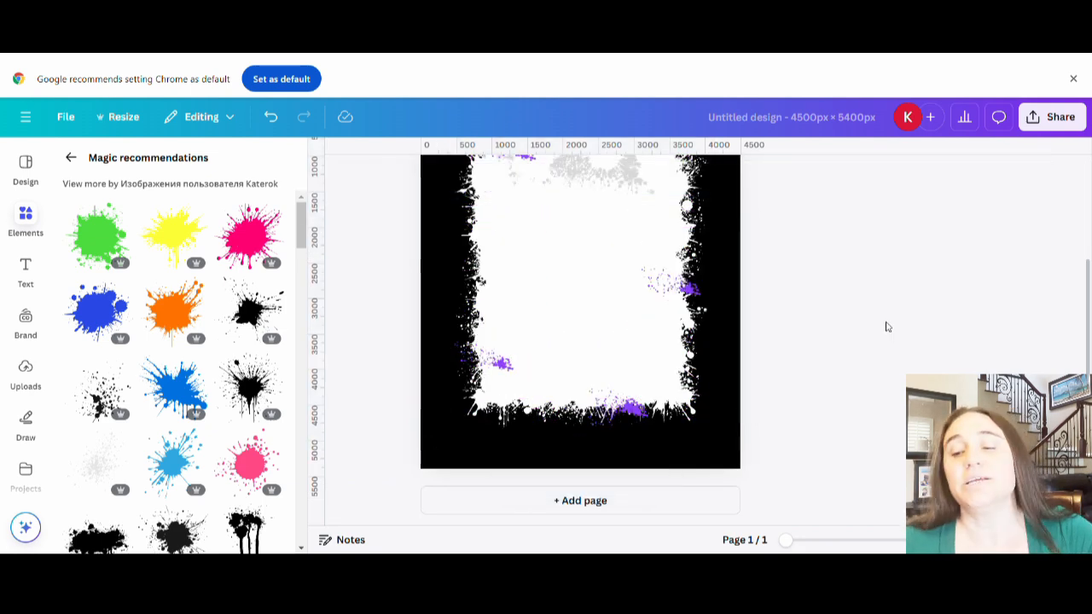
scroll(862, 342, "up", 3)
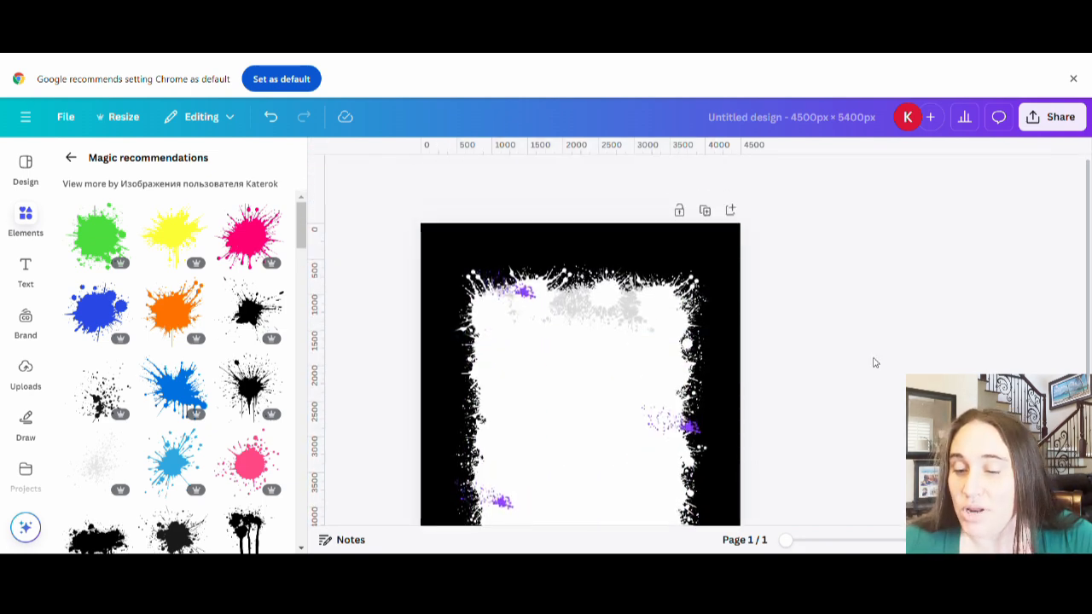
scroll(814, 315, "down", 3)
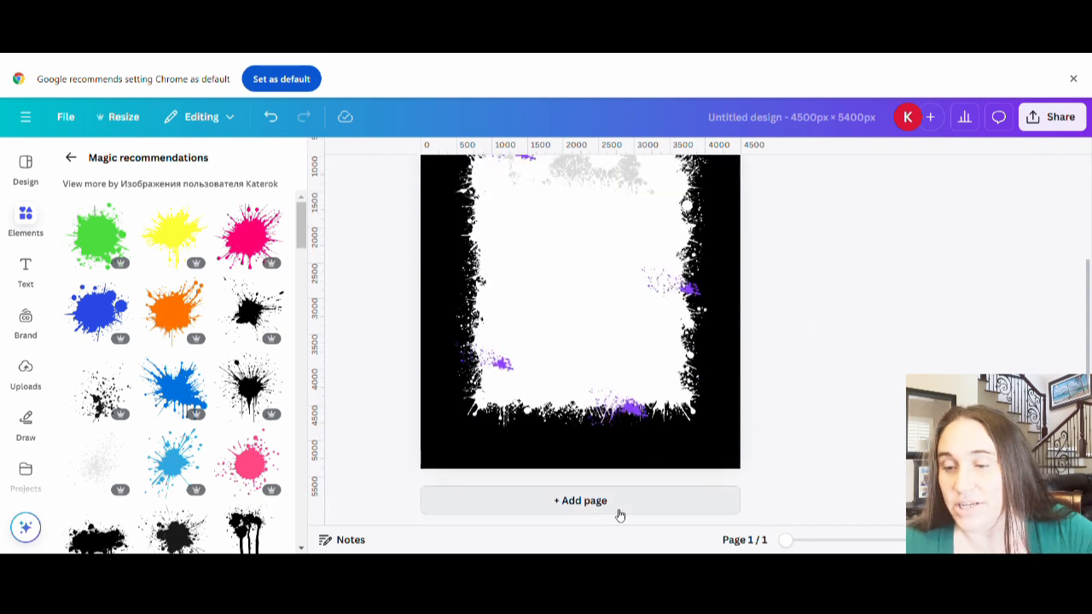
scroll(669, 358, "up", 3)
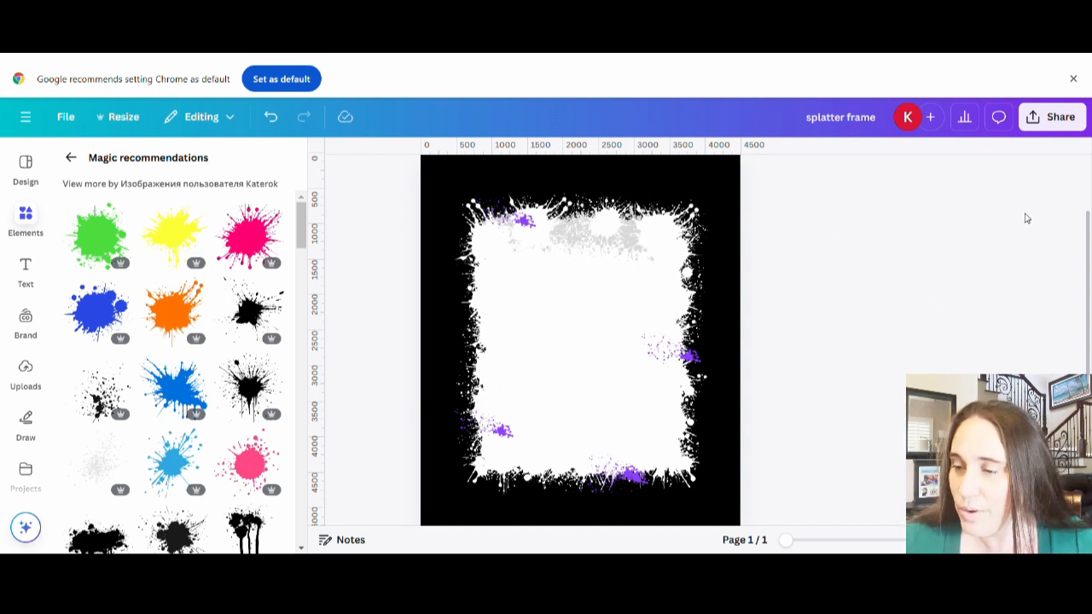
- Download the splatter frame design as a PNG at 4,500 × 5,400 px with a transparent background
left_click(1029, 120)
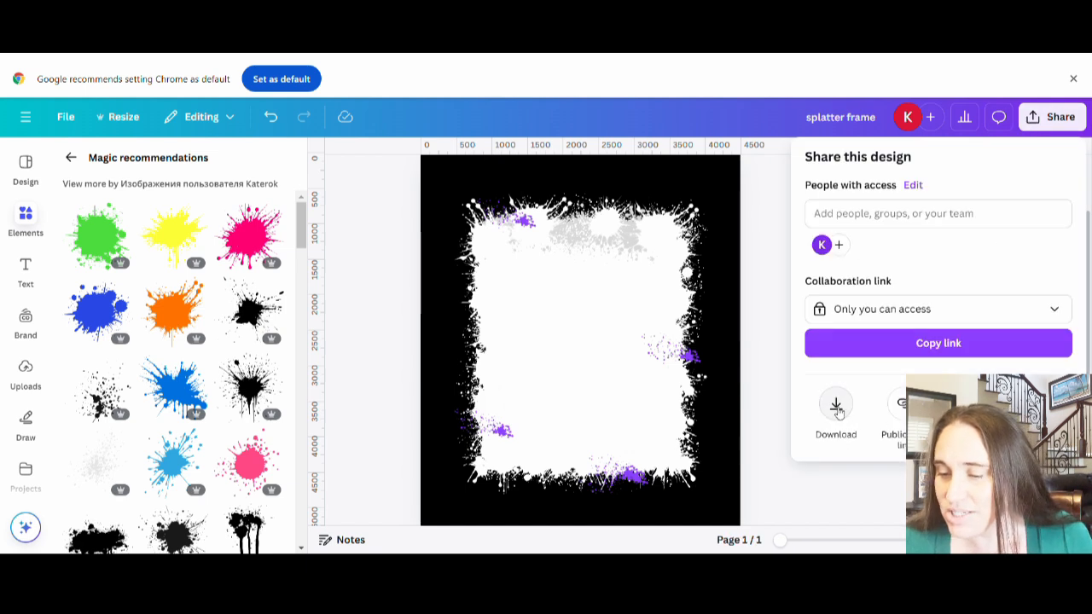
left_click(836, 406)
left_click(862, 367)
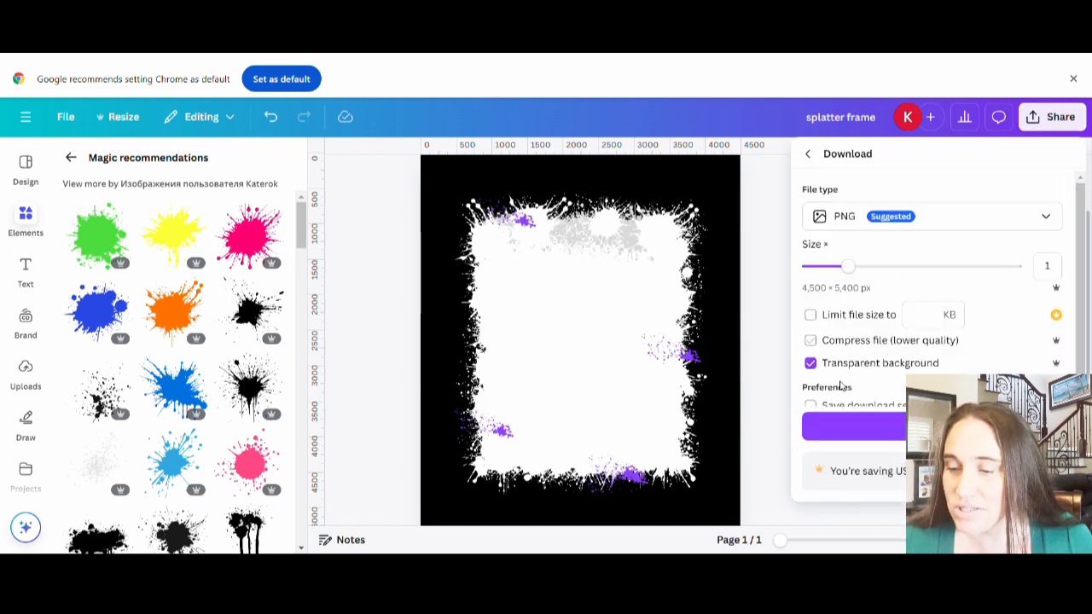
scroll(870, 333, "down", 1)
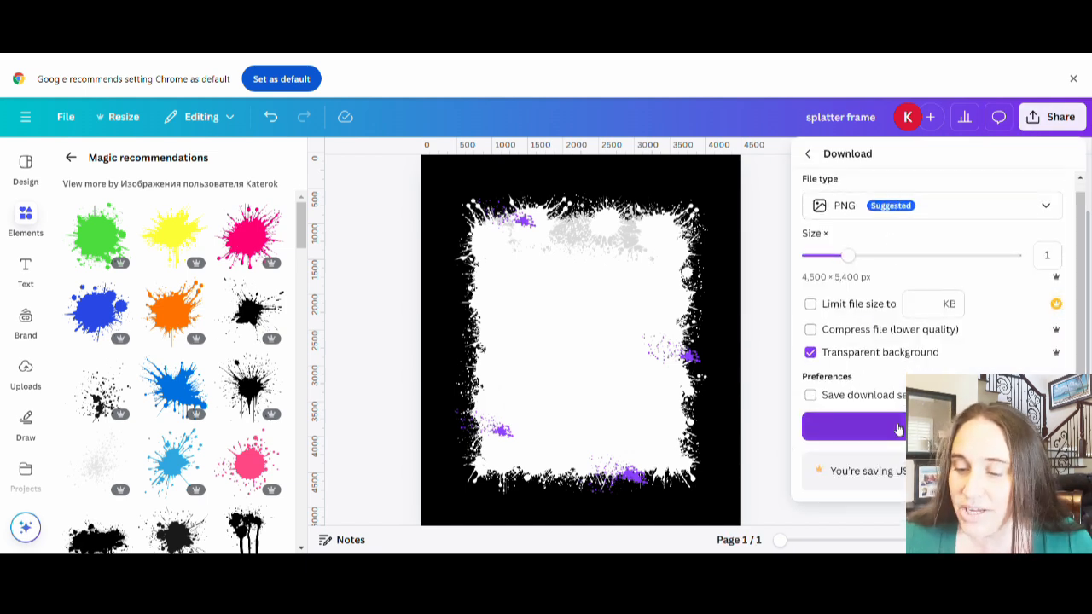
left_click(853, 426)
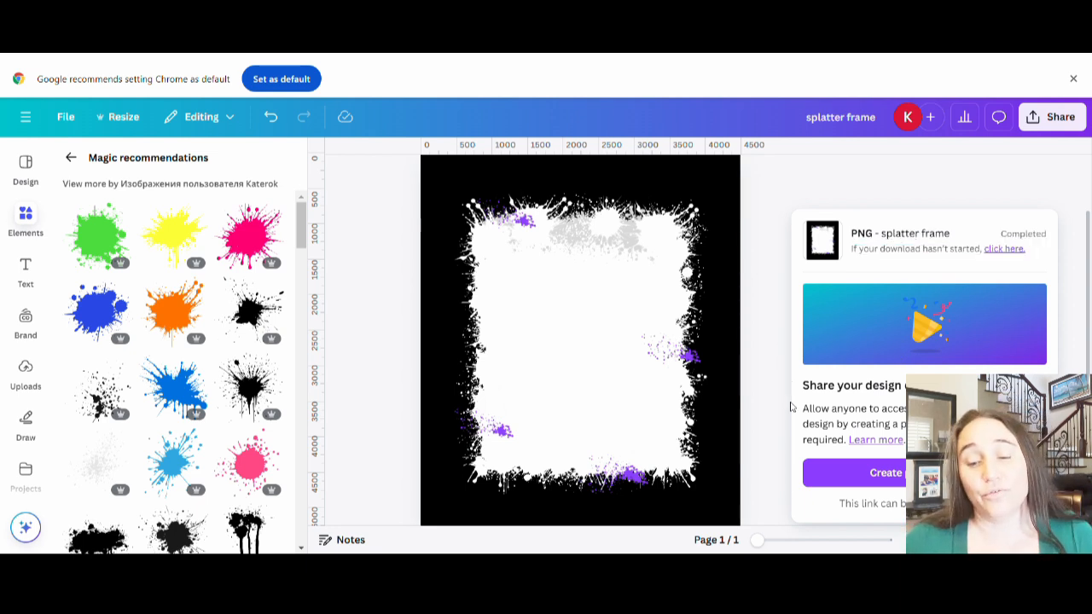
left_click(376, 354)
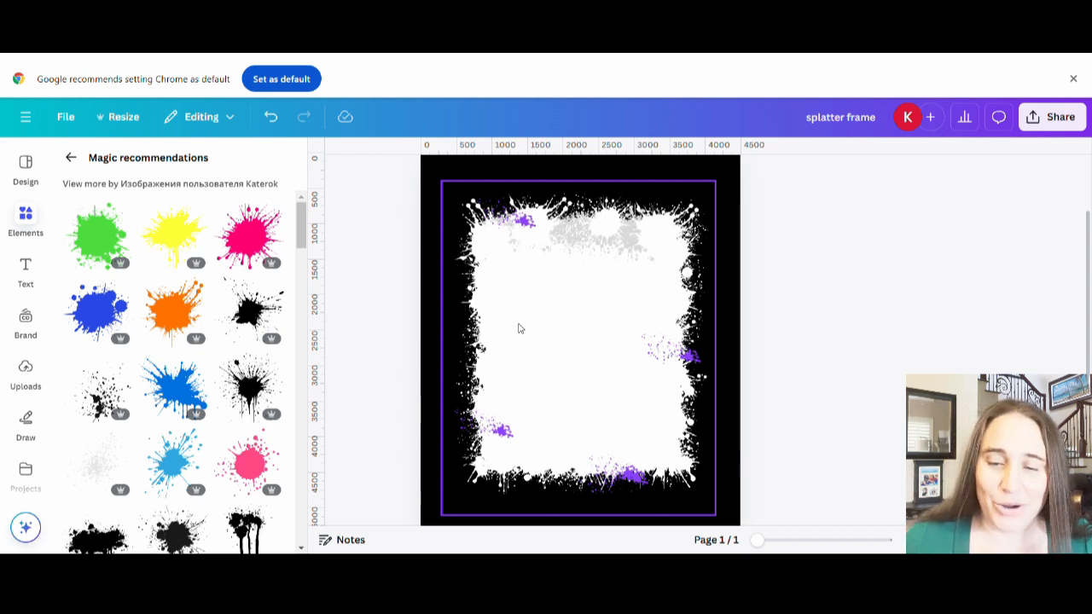
- Search the design elements for "baseball" and narrow the results to photos
left_click(35, 224)
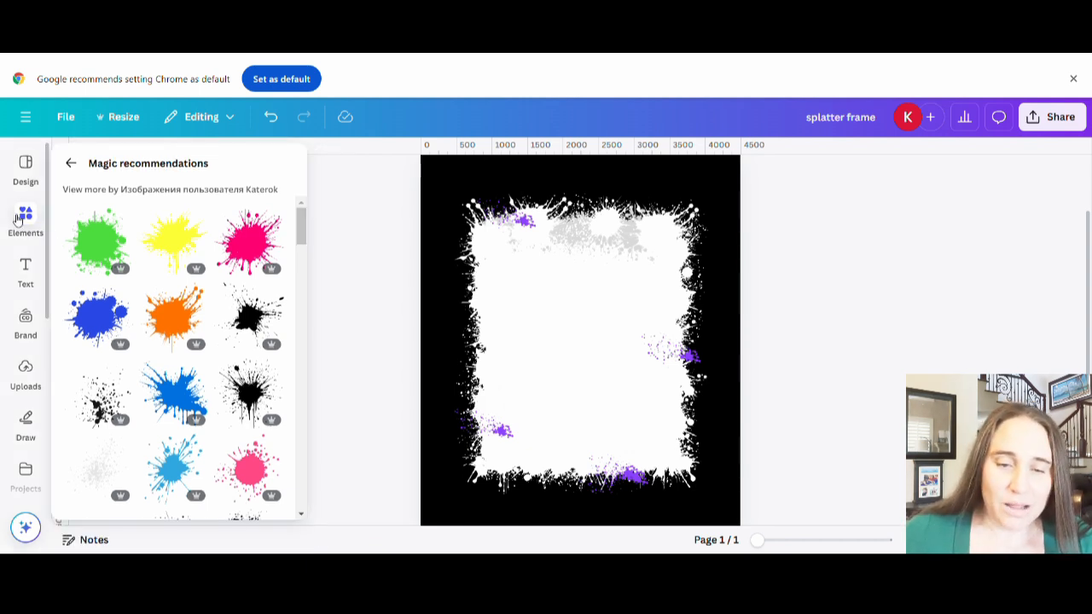
left_click(72, 164)
left_click(171, 168)
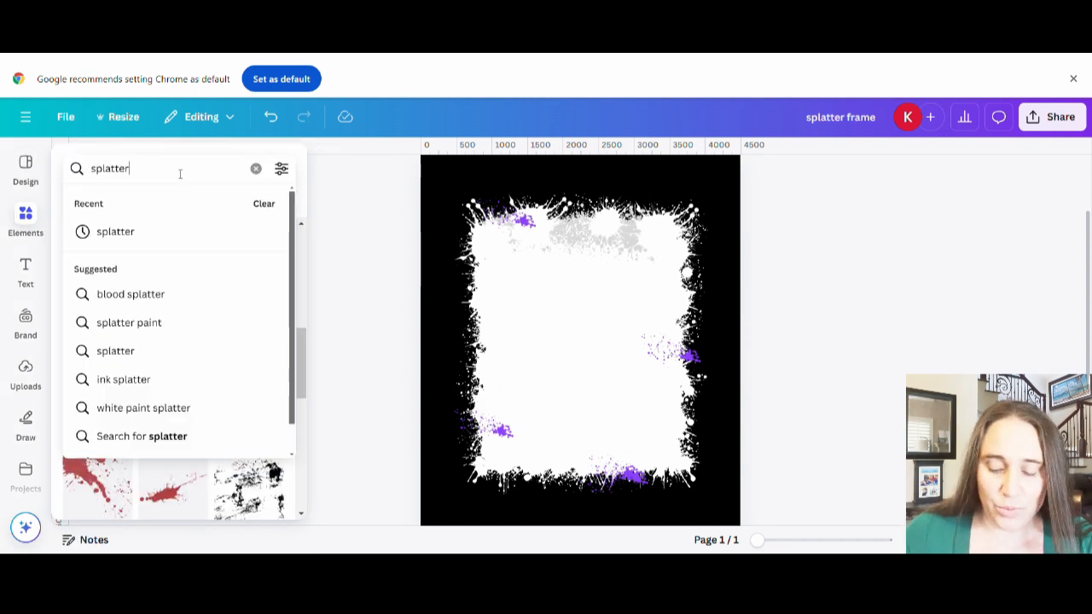
type("ba")
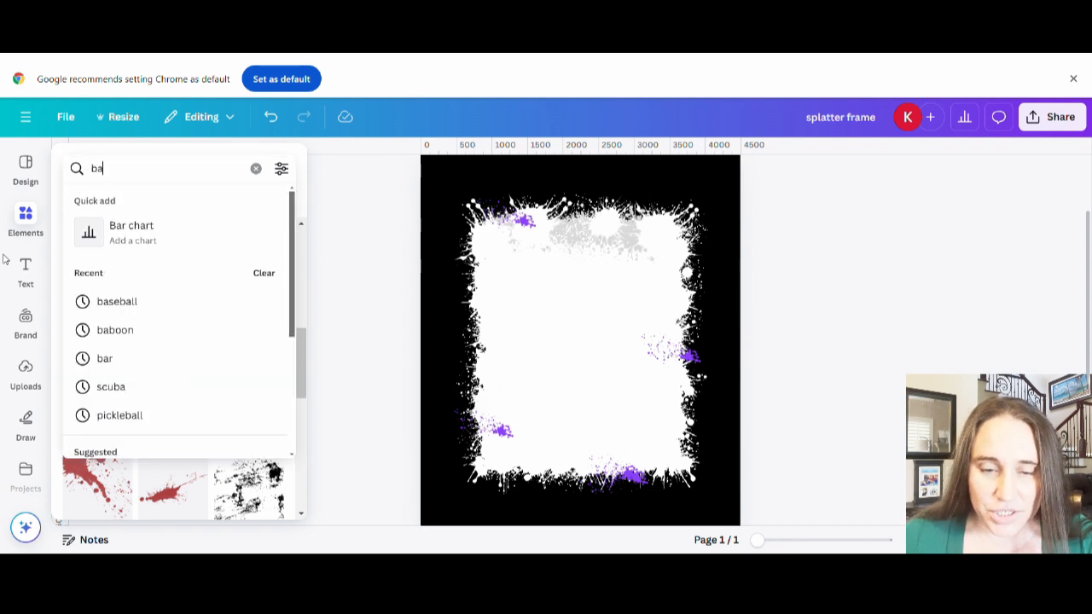
type("seball")
key("Return")
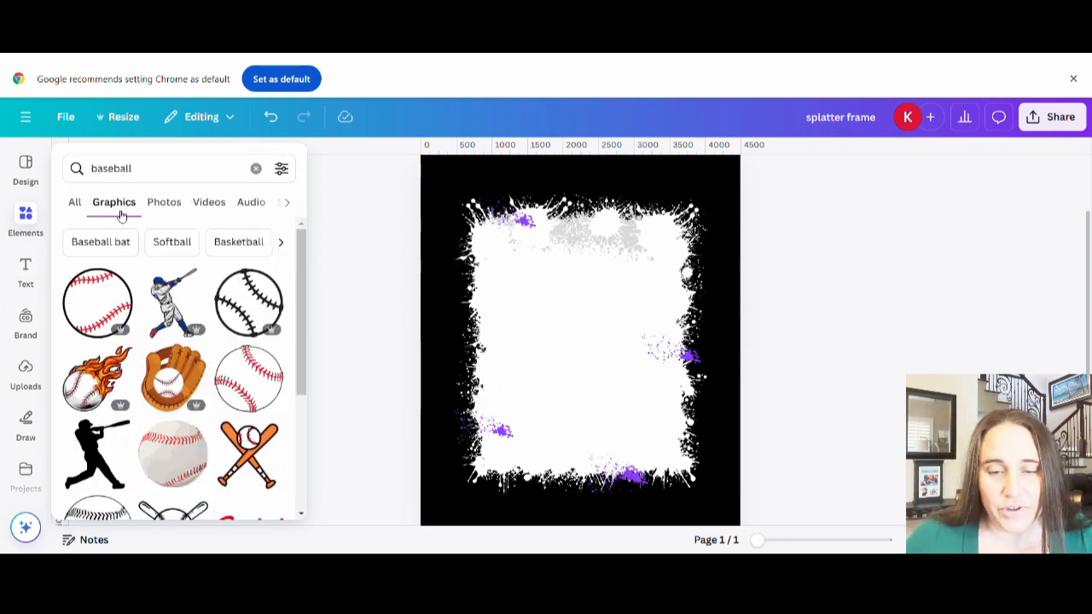
left_click(159, 210)
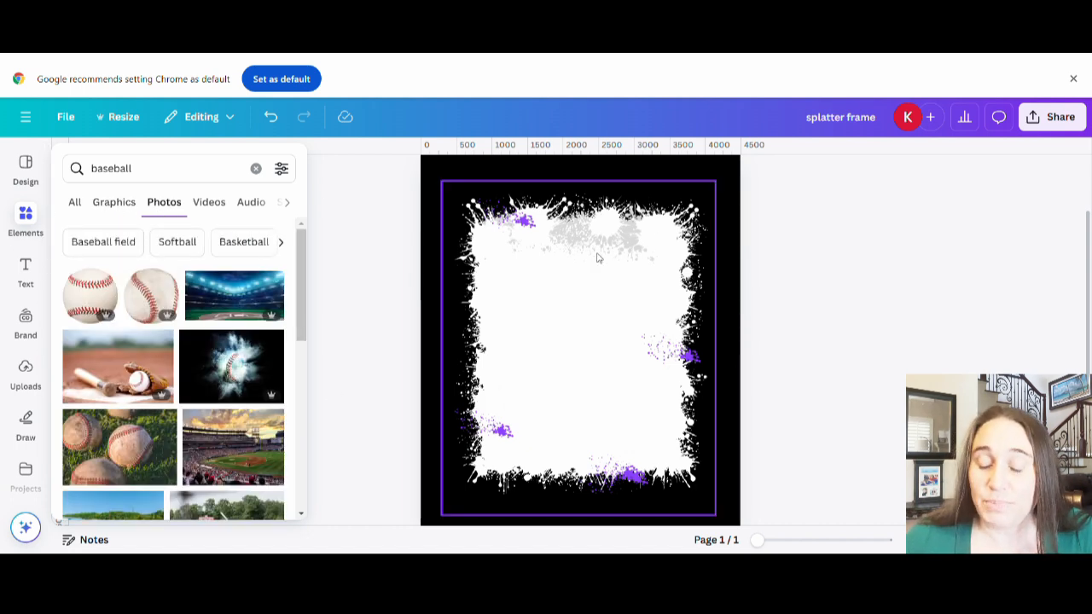
left_click(378, 436)
left_click(27, 223)
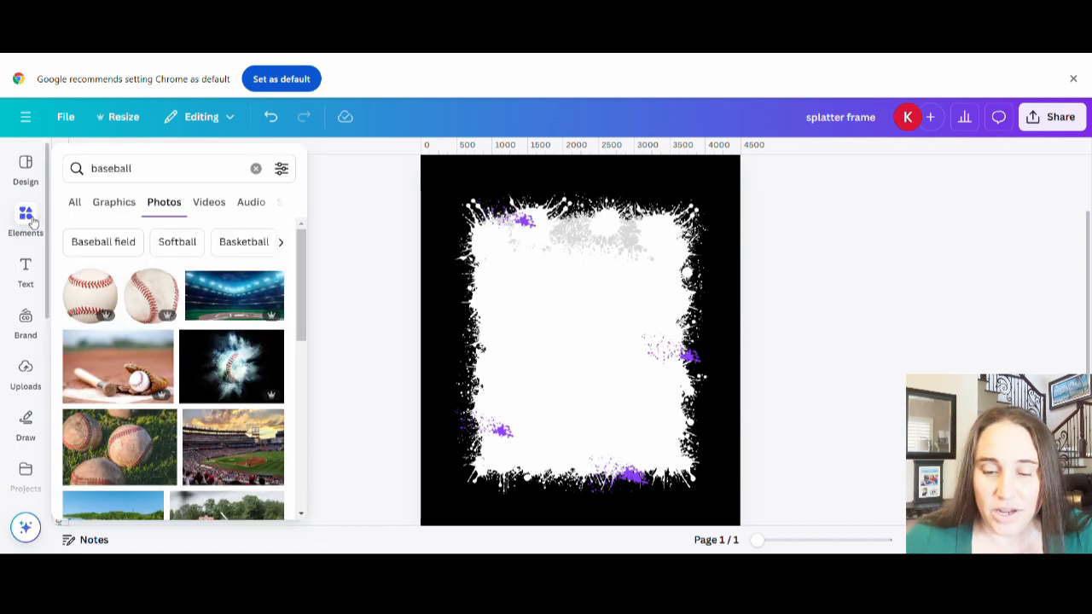
- Insert the photo of a baseball in a blue-white powder burst on black and enlarge it to cover the splatter frame
left_click(249, 374)
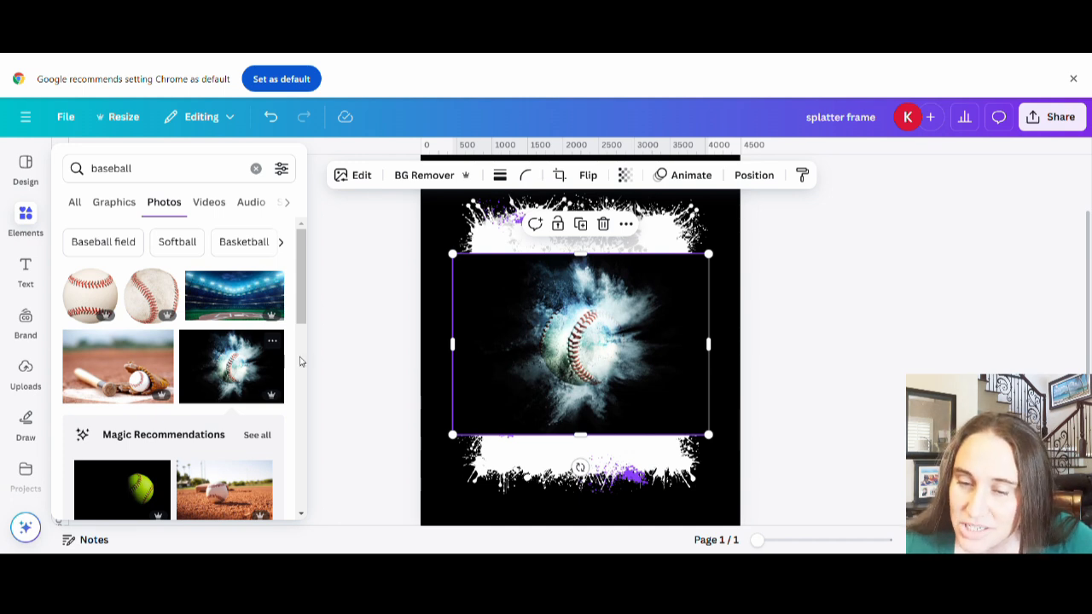
left_click(304, 361)
left_click_drag(643, 352, 592, 289)
left_click_drag(664, 379, 631, 366)
scroll(721, 320, "down", 1)
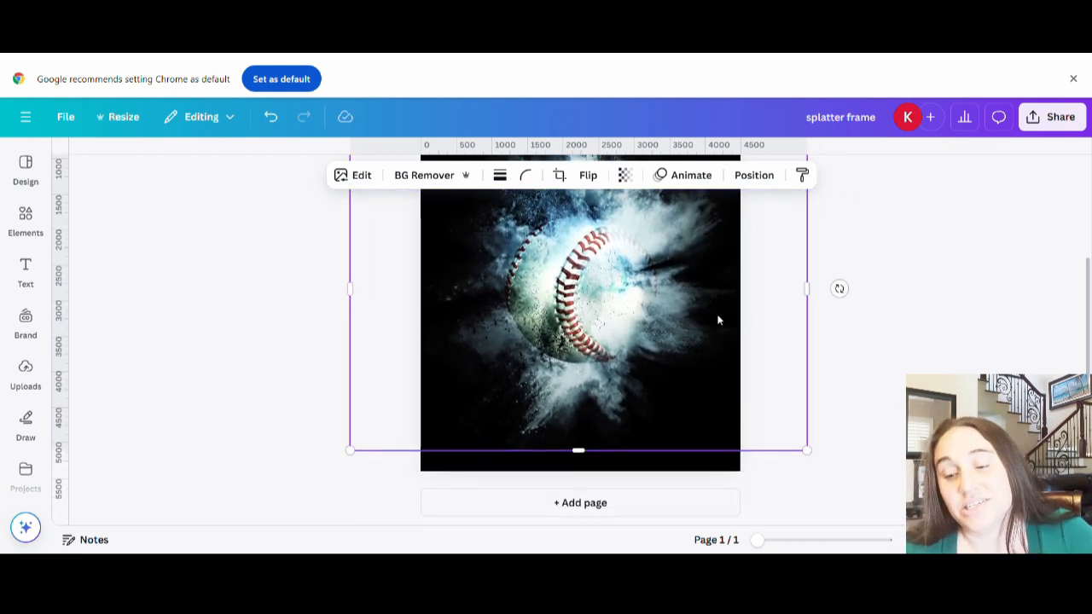
scroll(719, 333, "up", 2)
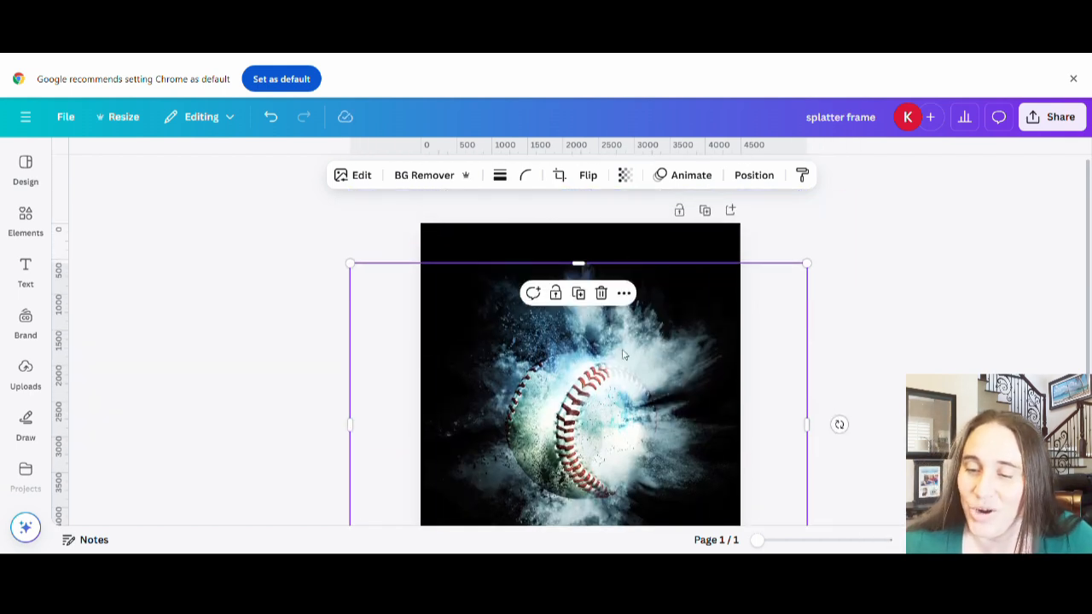
- Set the baseball photo's transparency to 62 and shift the photo slightly sideways and up over the splatter frame
left_click(632, 178)
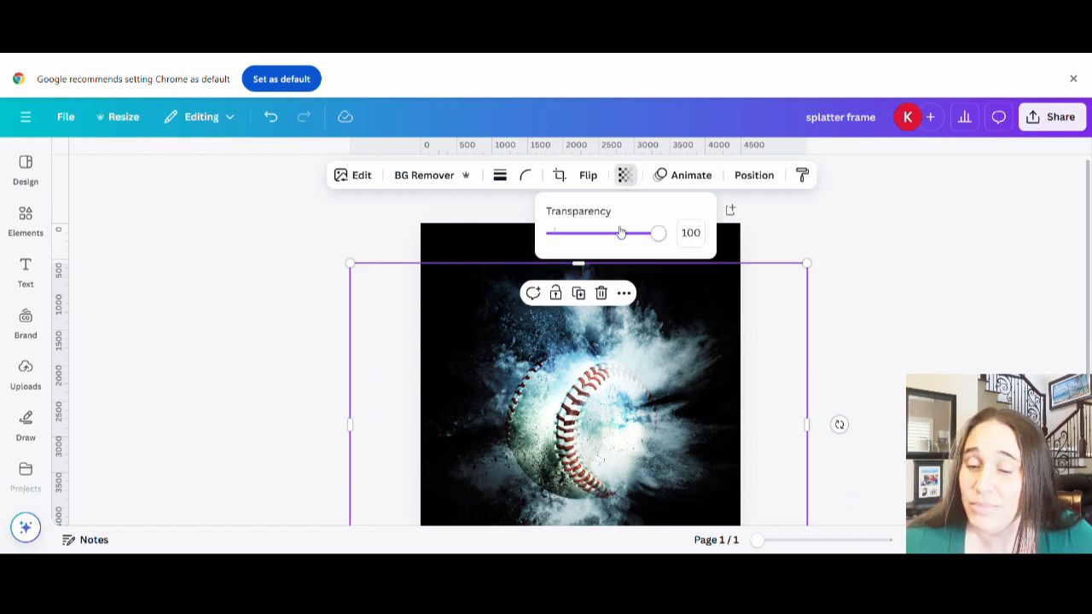
left_click(624, 237)
scroll(780, 241, "down", 1)
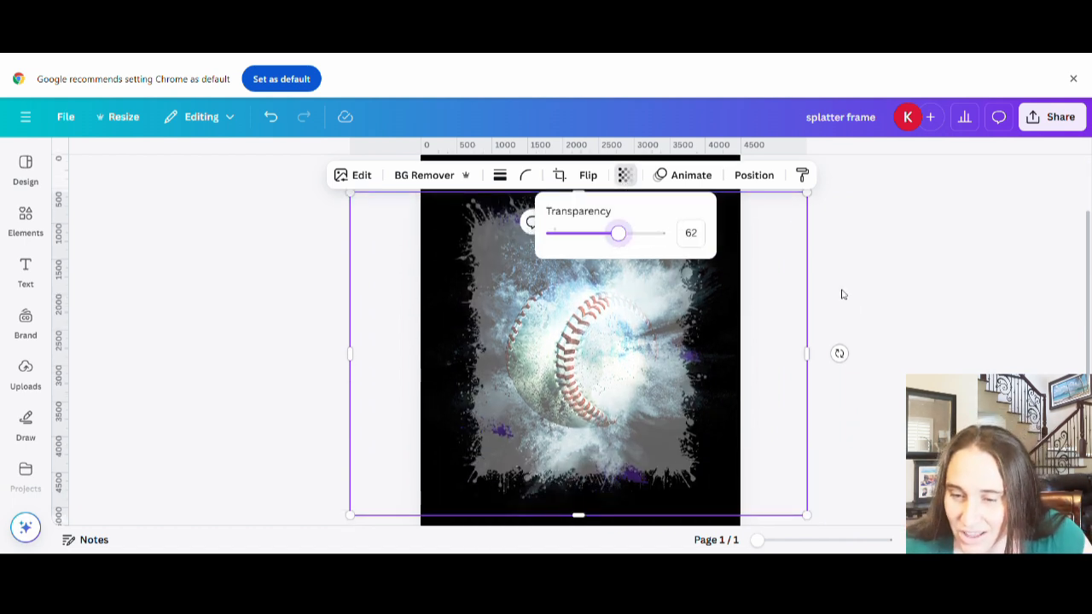
left_click_drag(670, 426, 696, 421)
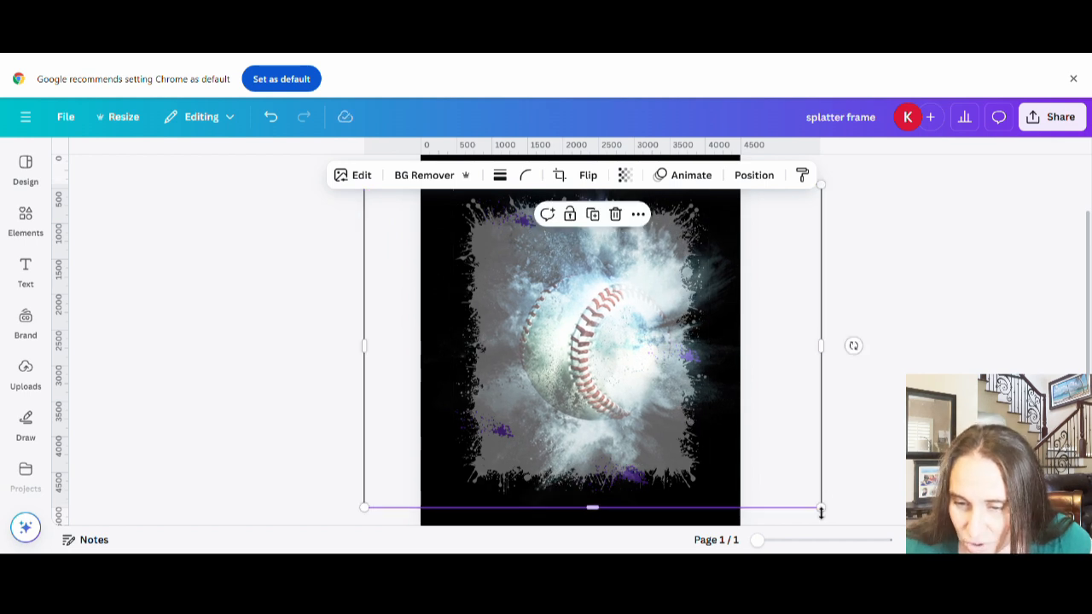
scroll(824, 505, "down", 1)
scroll(807, 427, "up", 2)
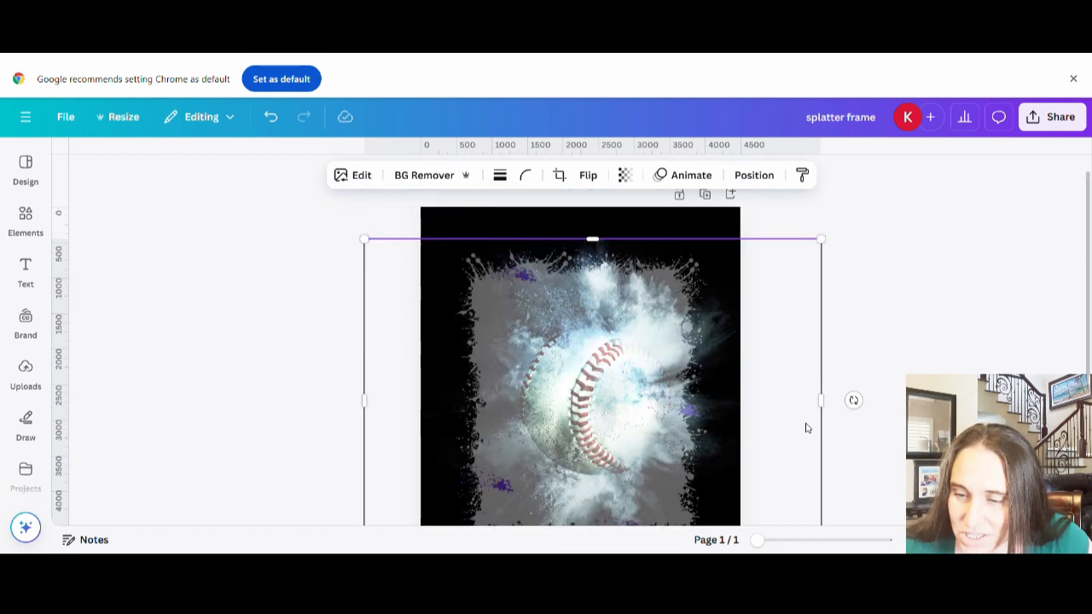
scroll(763, 333, "down", 1)
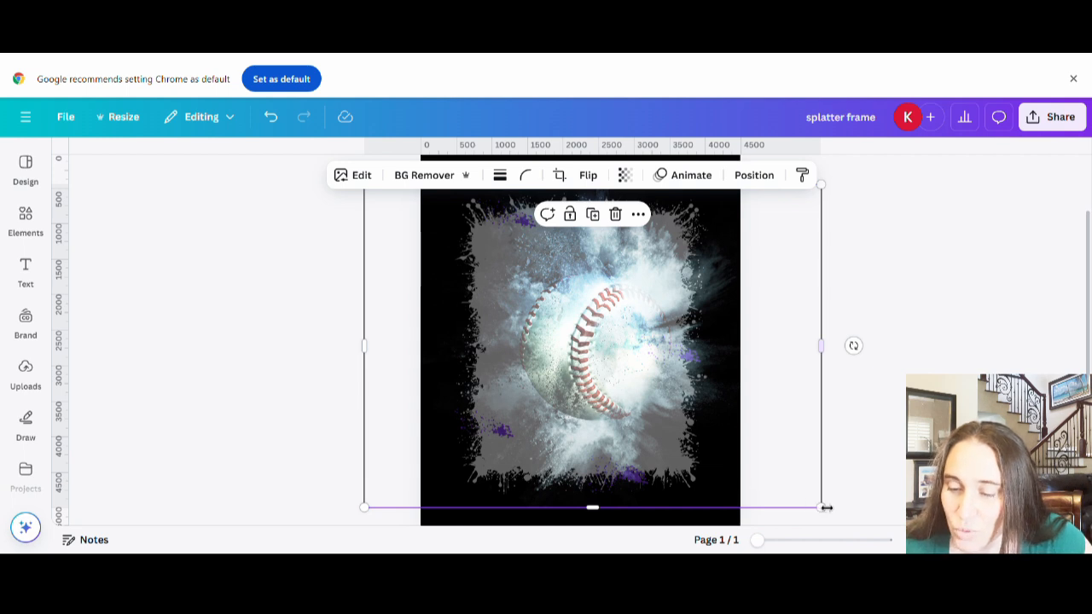
- Fine-tune the baseball photo's size and position so the ball and powder burst fill the splatter frame beneath
left_click_drag(821, 508, 749, 458)
left_click_drag(644, 300, 667, 320)
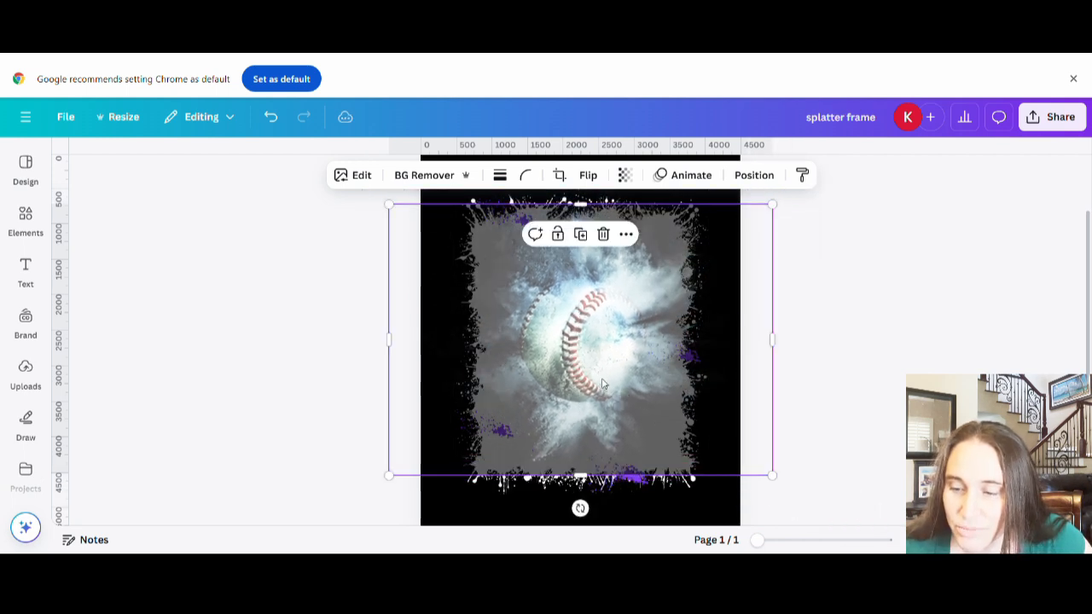
left_click_drag(780, 480, 825, 499)
left_click_drag(827, 208, 847, 196)
left_click_drag(778, 361, 753, 388)
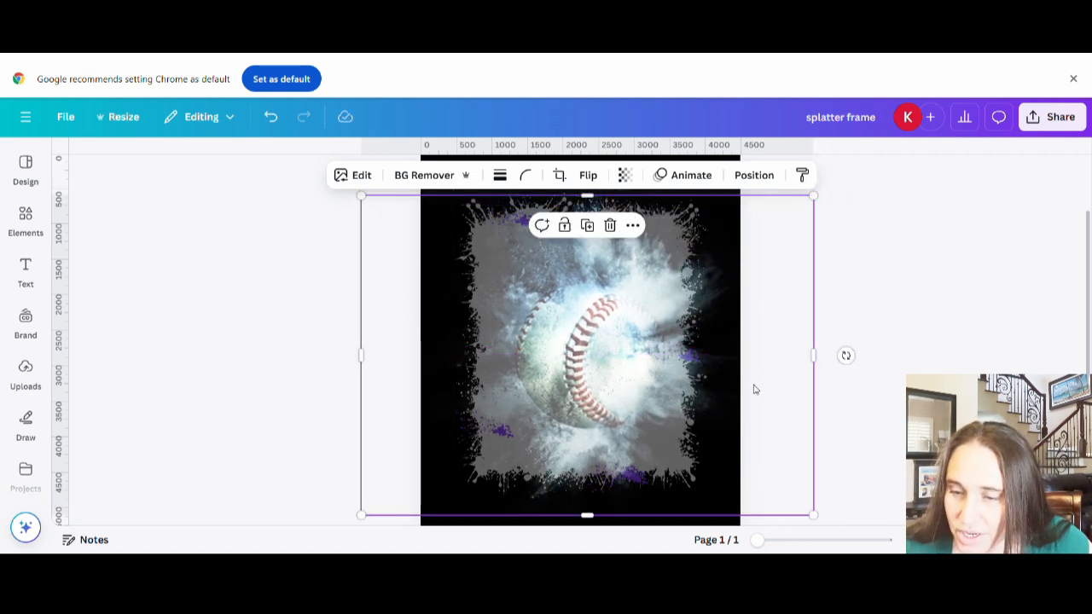
left_click_drag(722, 381, 732, 382)
left_click_drag(746, 421, 754, 420)
scroll(768, 421, "up", 1)
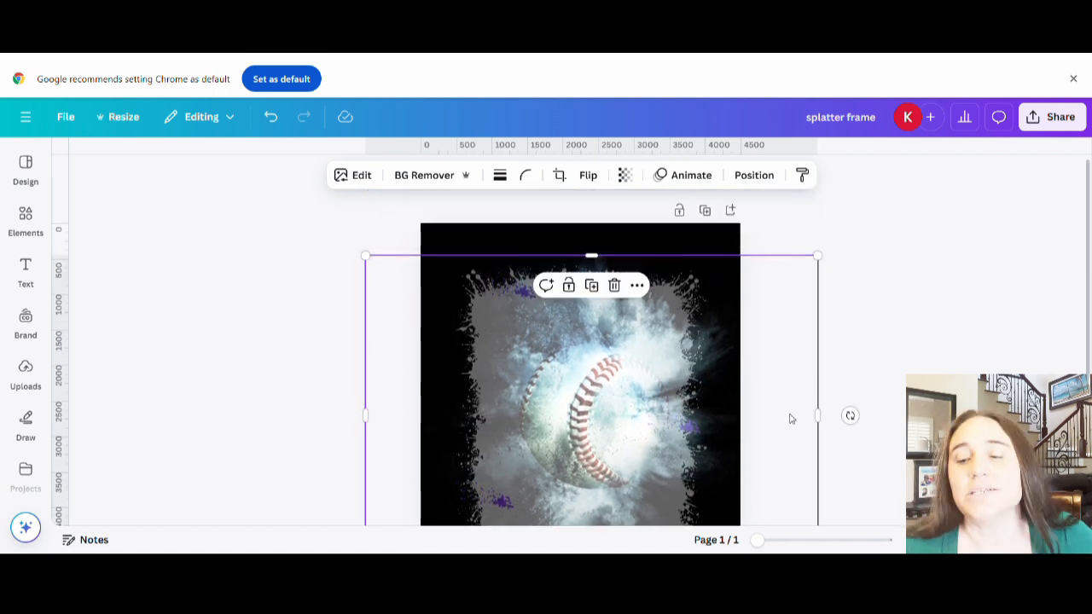
- Set the baseball photo's transparency back to 100 and deselect the photo
left_click(626, 175)
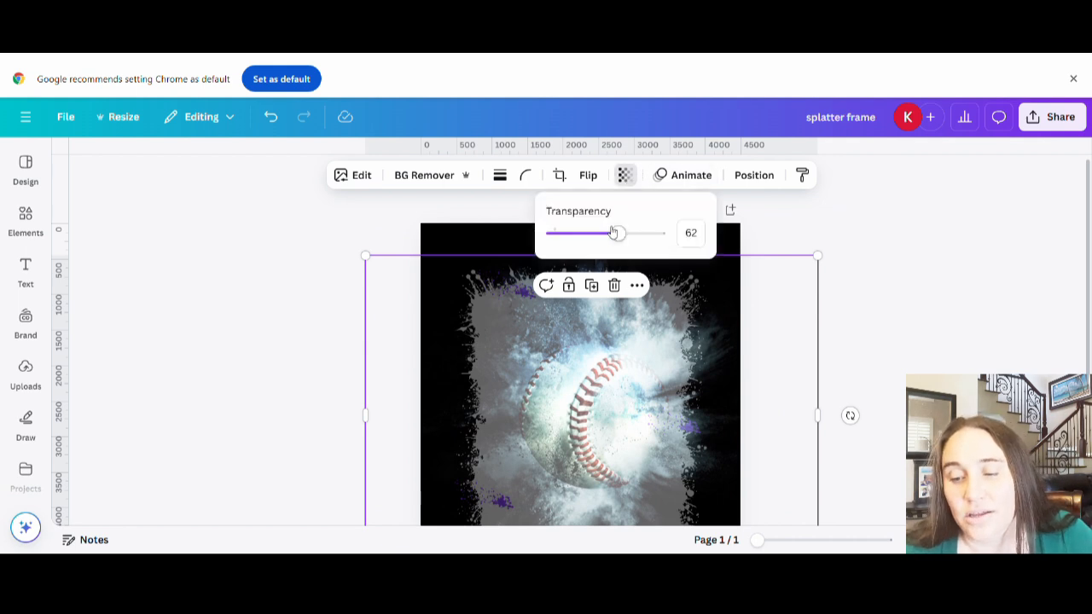
left_click_drag(616, 234, 658, 233)
left_click(990, 292)
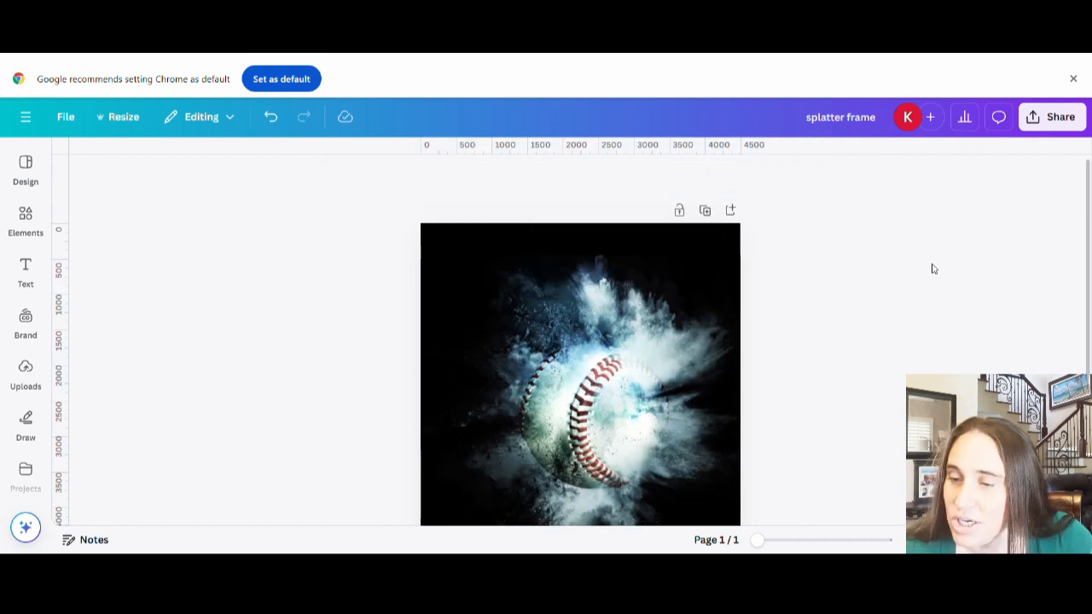
- Rename the design as "baseball mask"
left_click(877, 122)
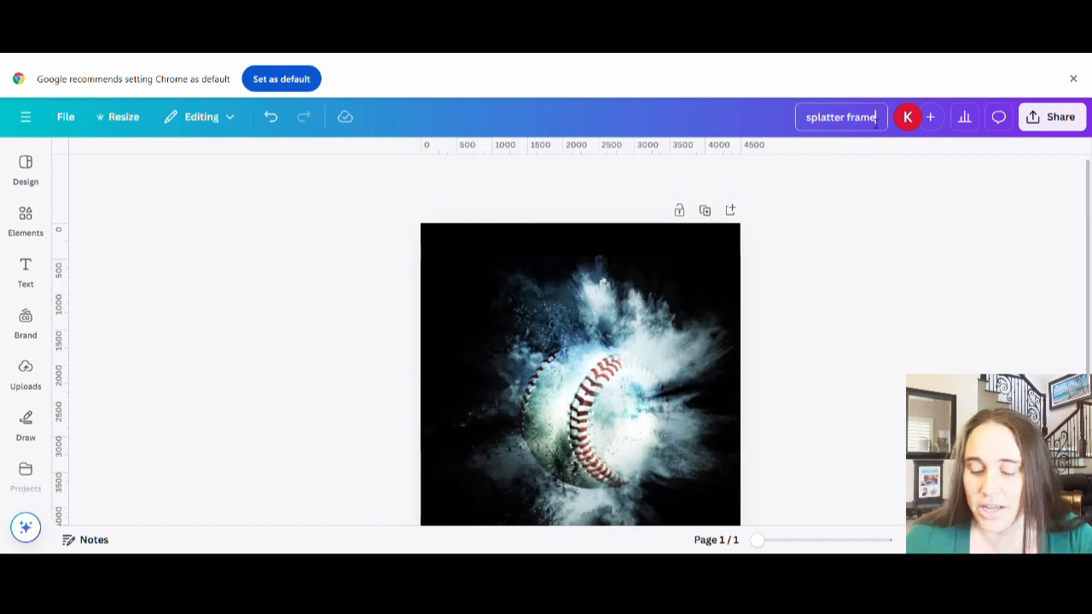
type("vbase")
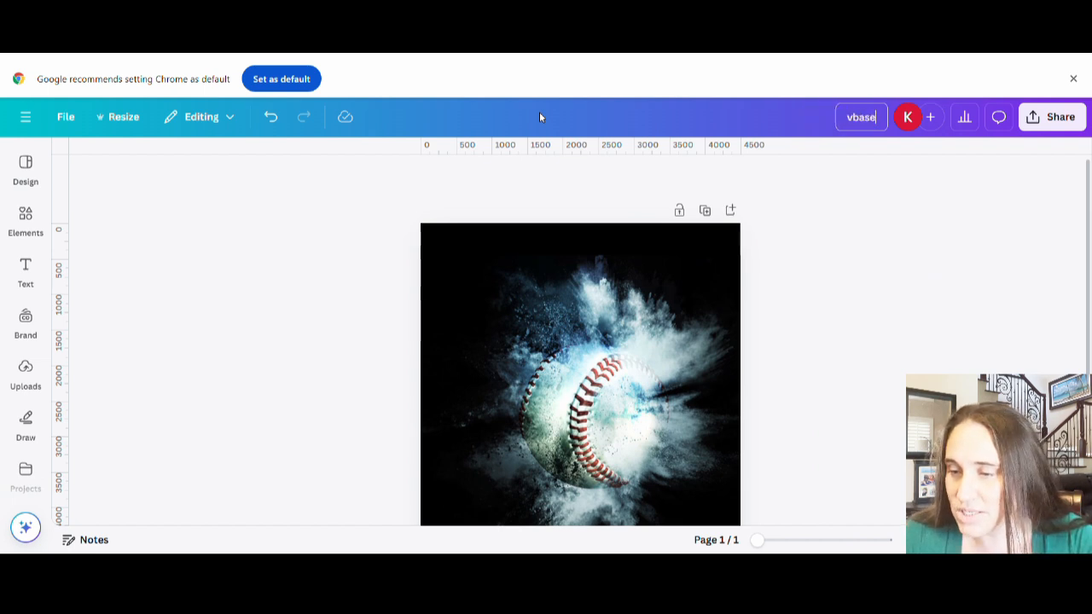
key("BackSpace")
key("BackSpace")
key("BackSpace")
key("BackSpace")
key("BackSpace")
type("baseba")
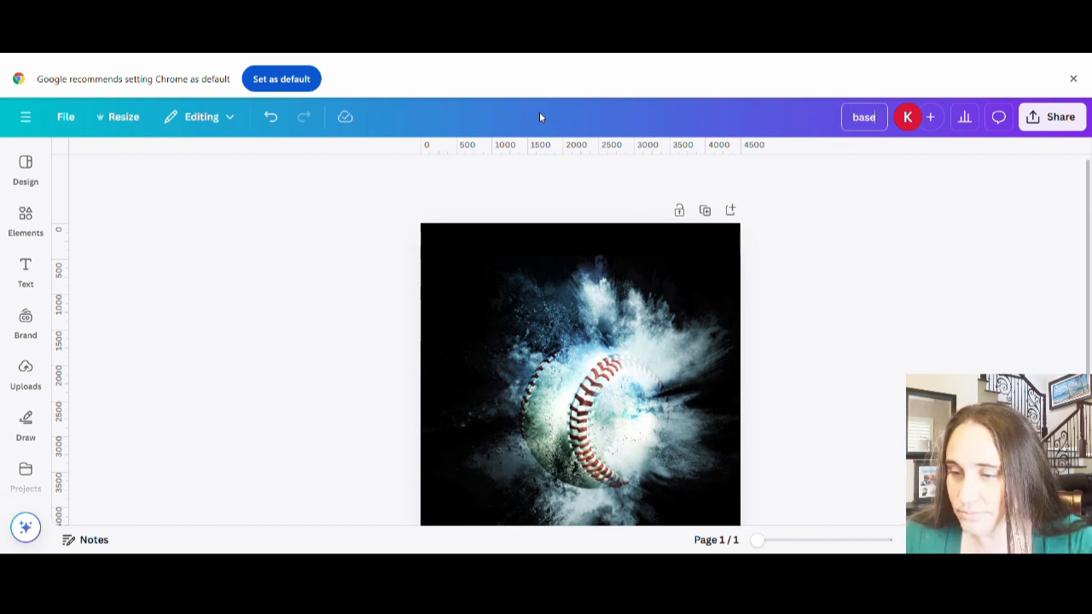
type("ll mask")
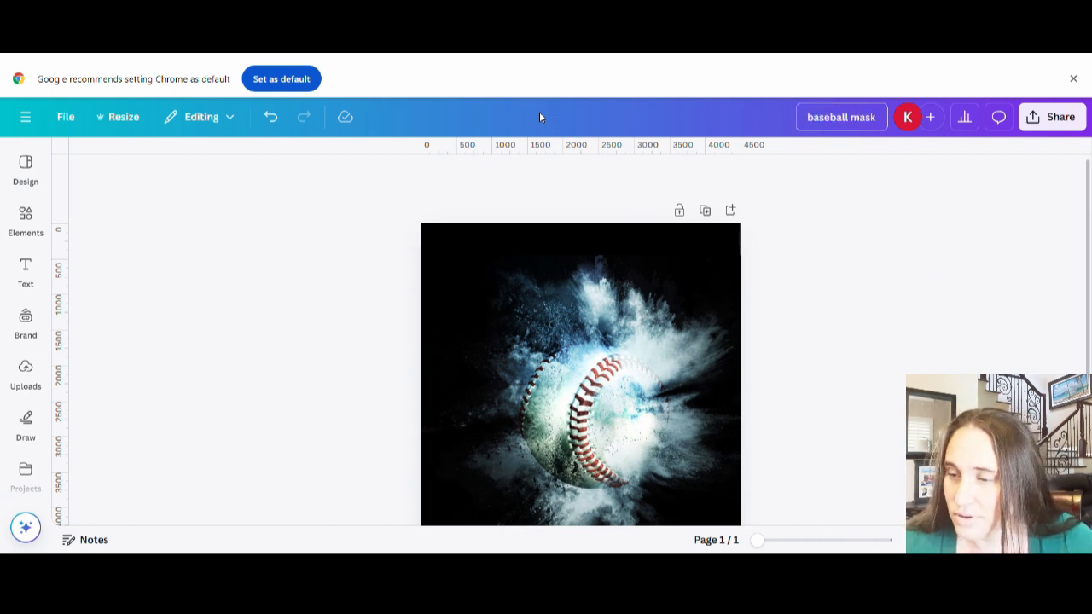
- Download the baseball mask design as a PNG at 4,500 × 5,400 px without a transparent background
left_click(1053, 117)
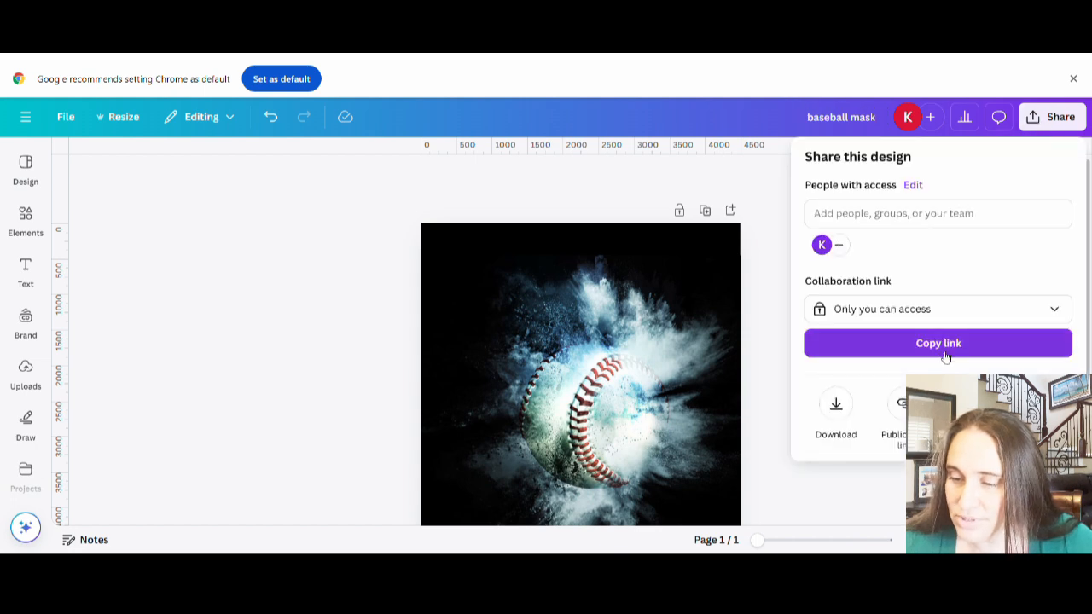
left_click(836, 407)
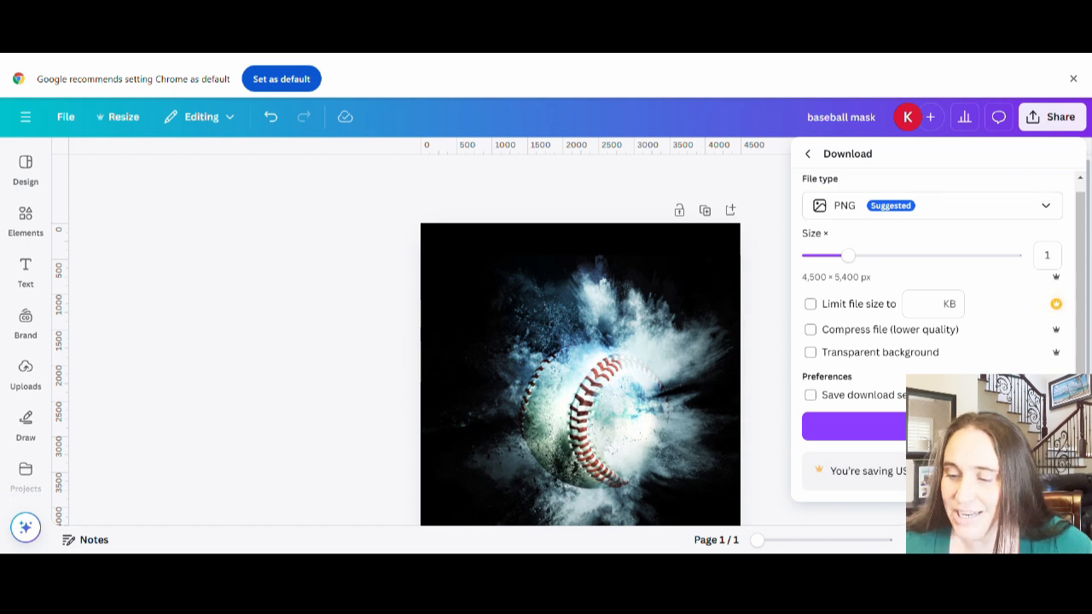
left_click(932, 426)
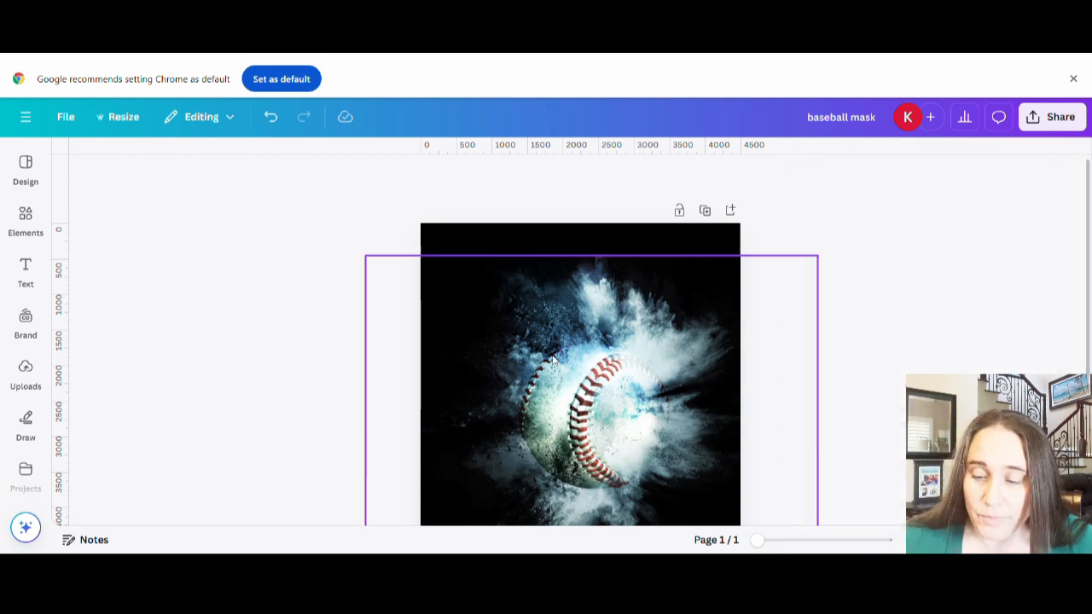
- Delete the baseball photo from above the splatter frame and add a new blank page after this one
left_click(611, 409)
key("Delete")
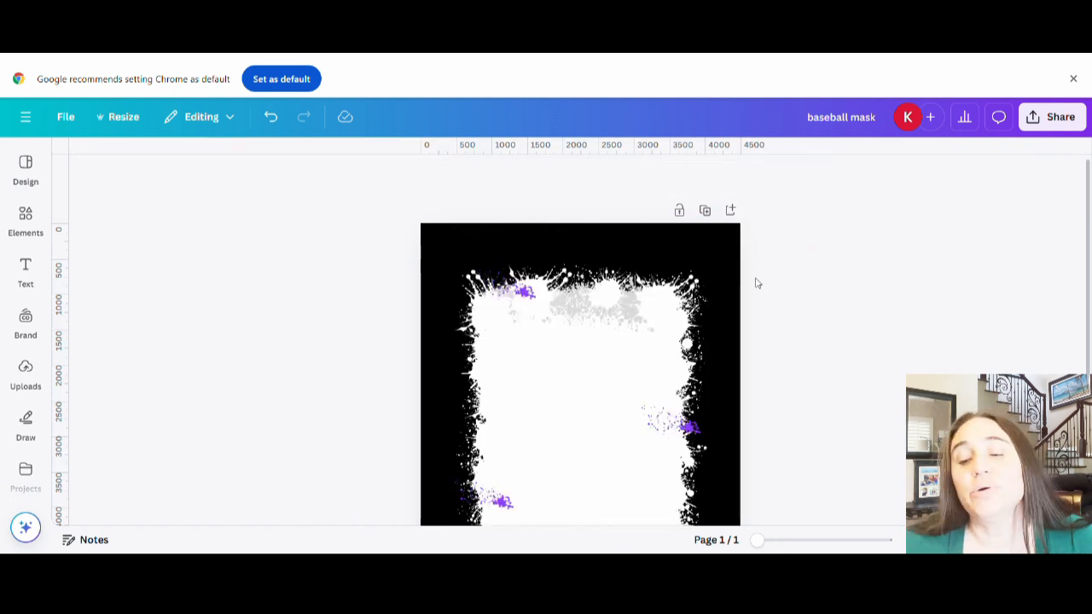
scroll(990, 288, "down", 2)
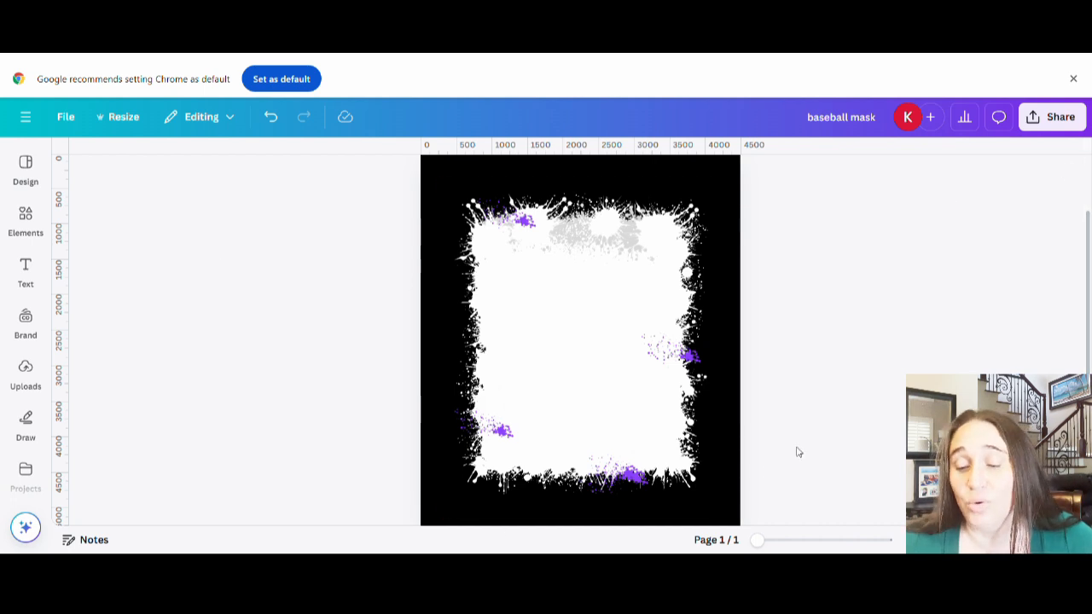
scroll(518, 170, "up", 2)
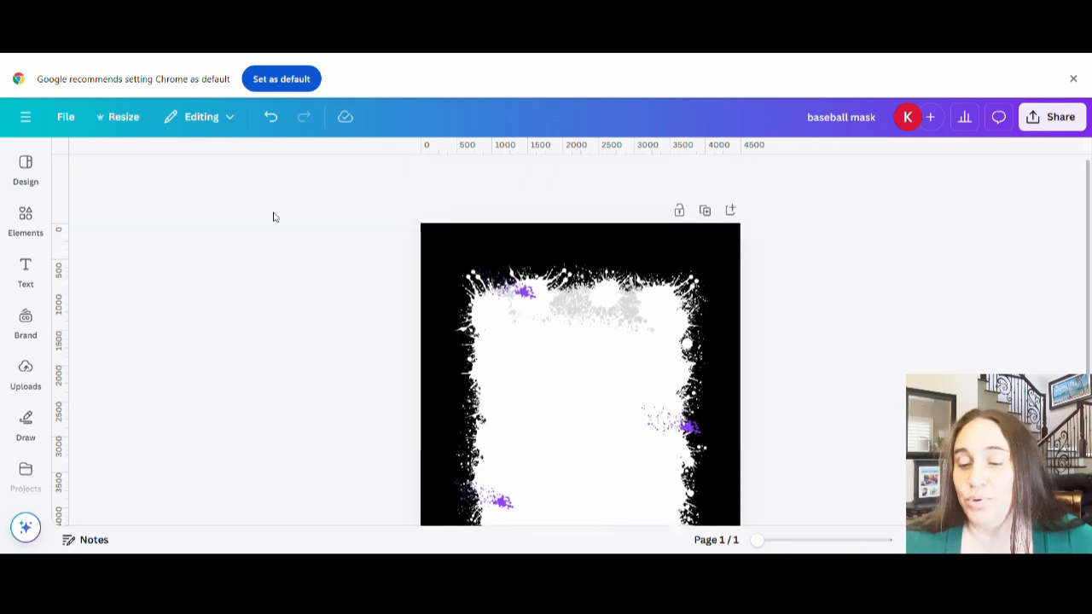
left_click(732, 211)
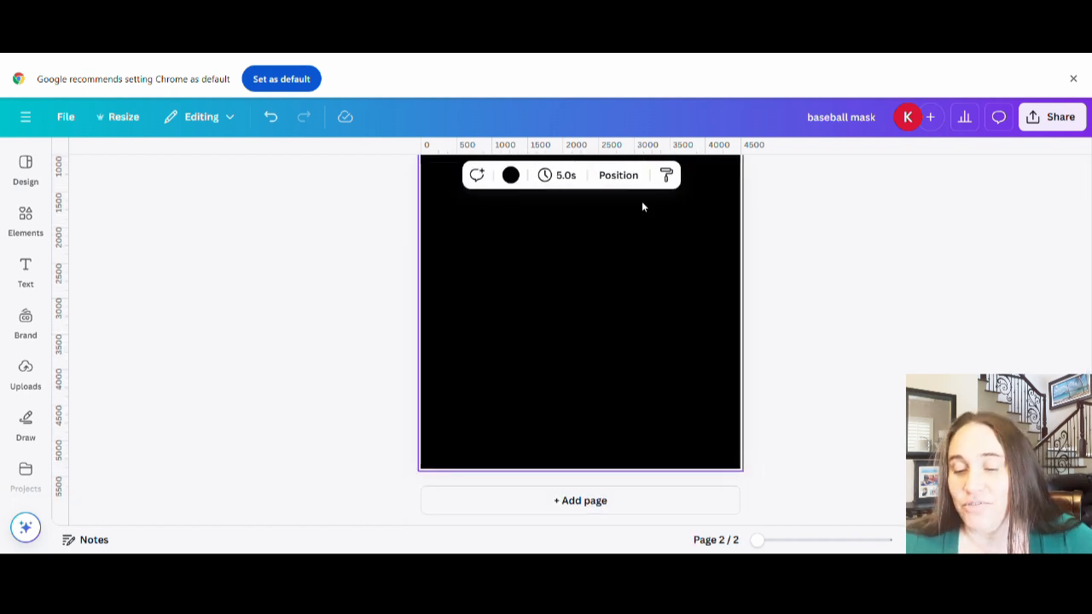
- Title page 1 "splatter frame"
scroll(579, 425, "up", 5)
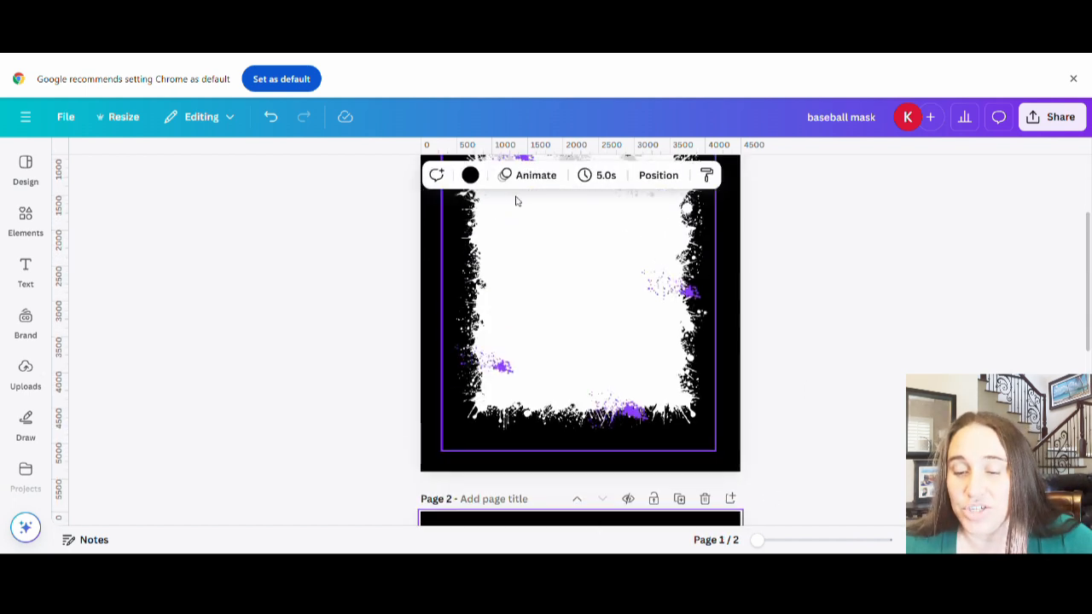
scroll(575, 412, "up", 3)
left_click(507, 216)
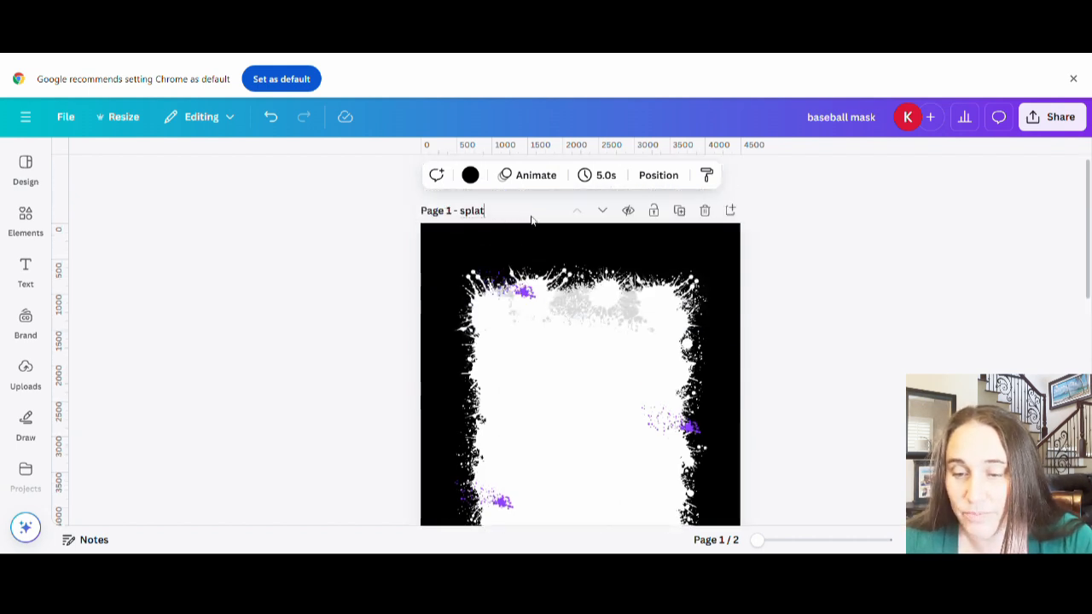
type("splatter frame")
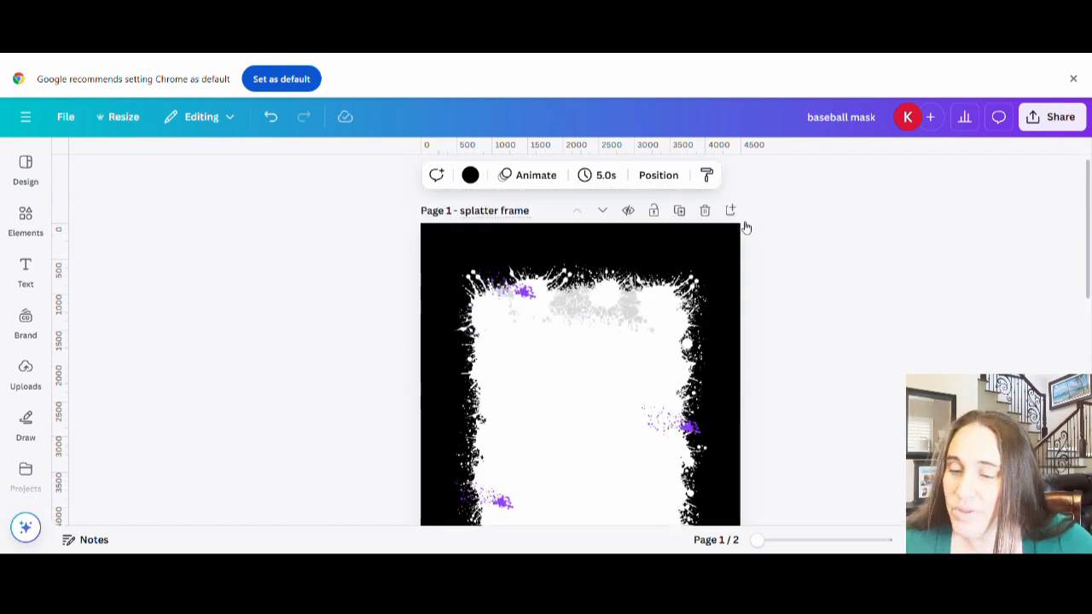
left_click(809, 227)
scroll(873, 247, "down", 2)
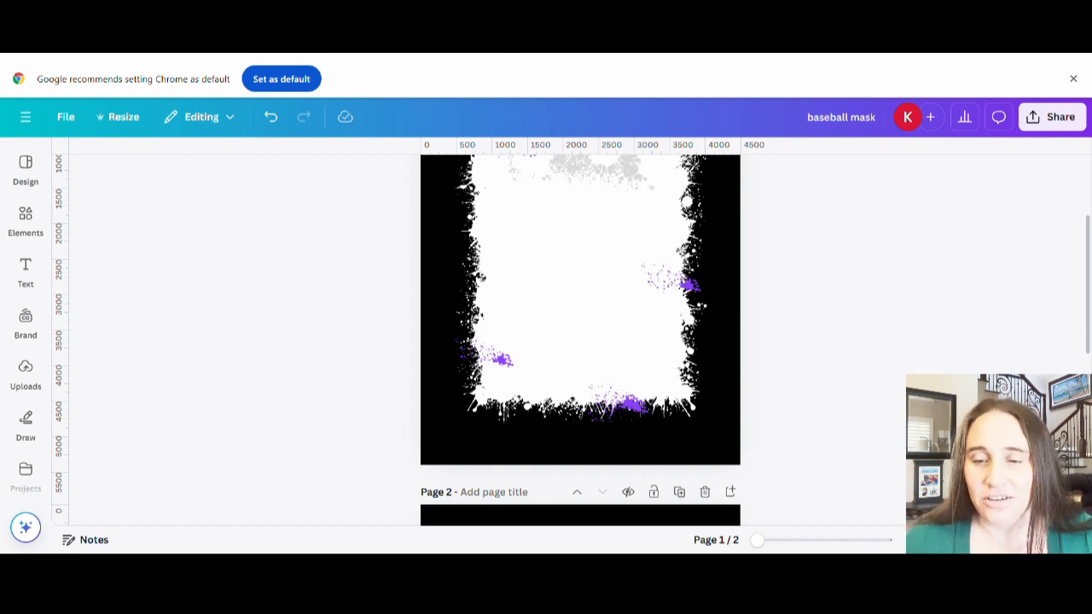
- Switch to Photopea, open the splatter frame image and place the baseball mask image on top of it
key("ctrl+Tab")
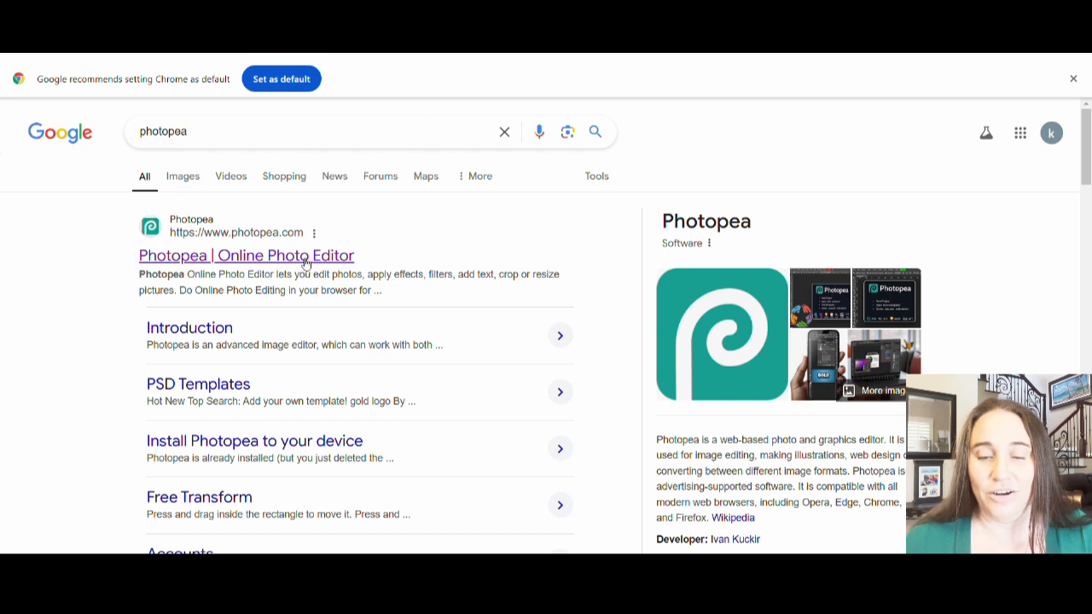
left_click(208, 258)
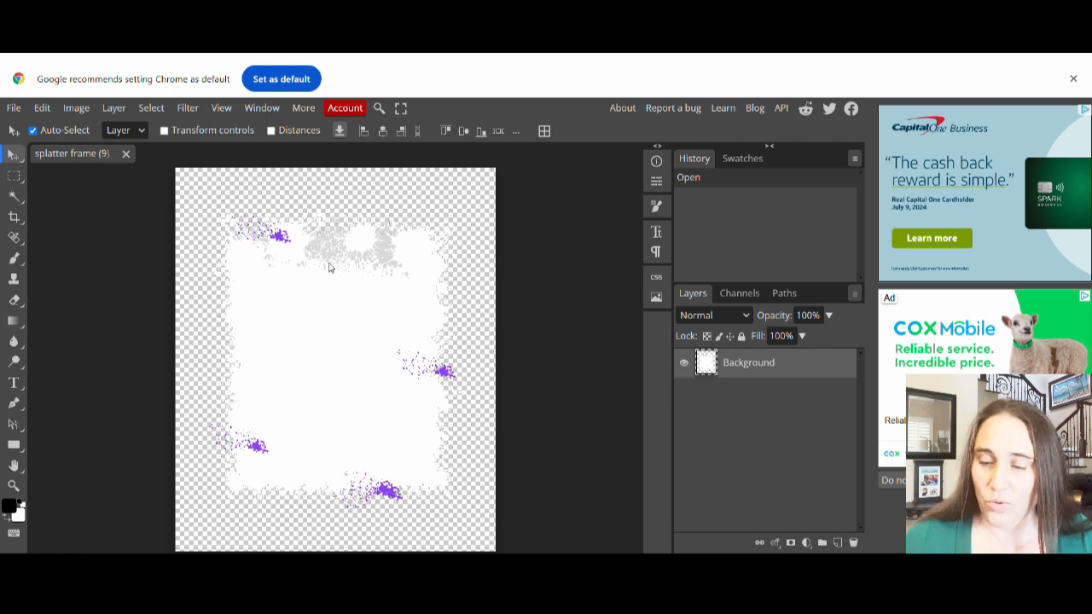
left_click(14, 109)
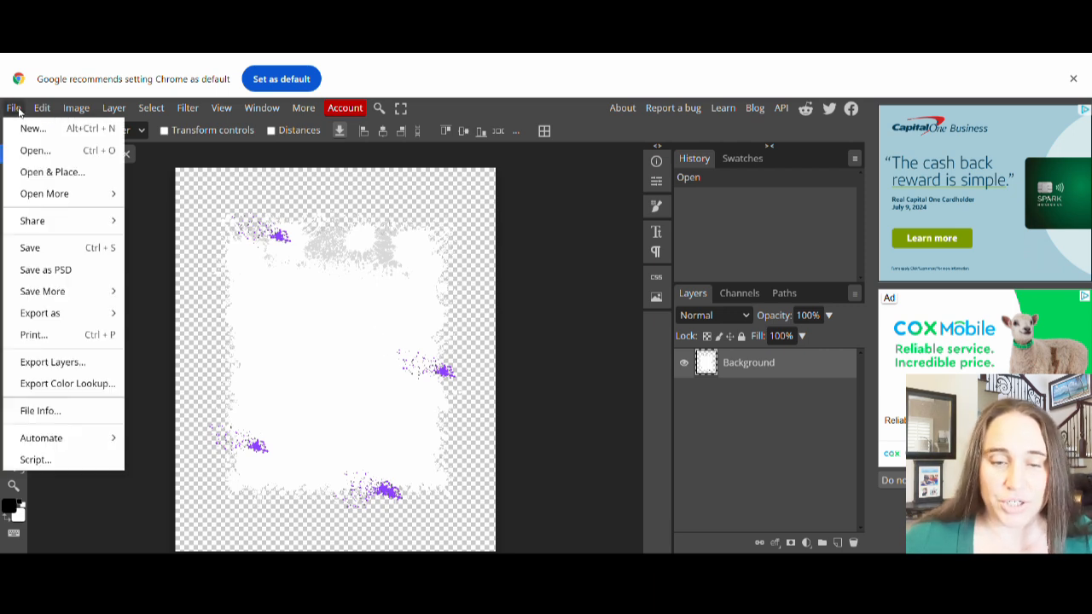
left_click(24, 173)
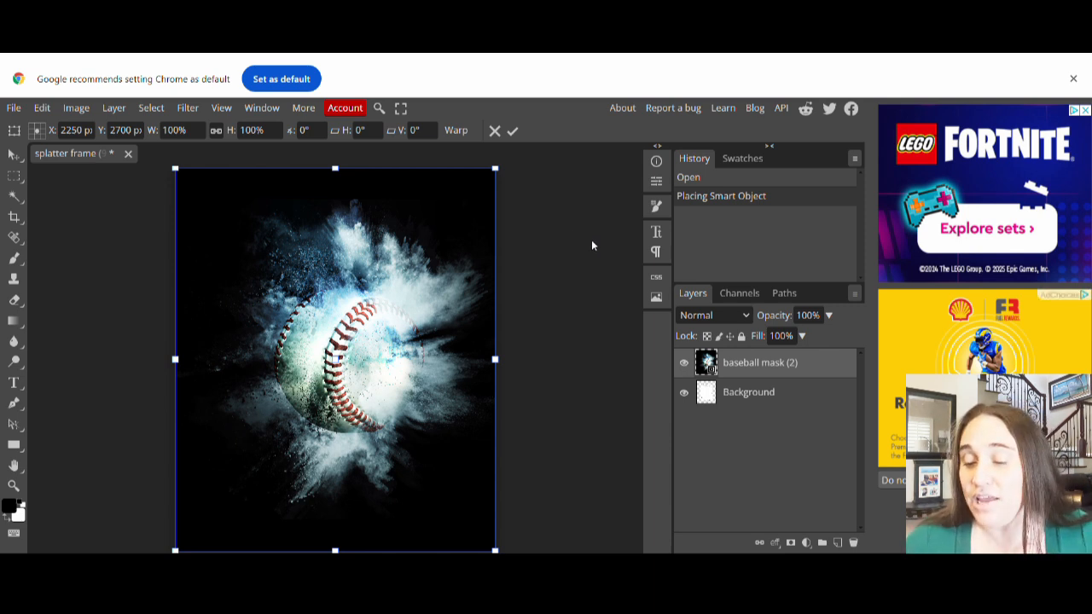
- Keep the baseball mask layer above the splatter frame's Background layer and apply it as a clipping mask
left_click_drag(747, 393, 750, 362)
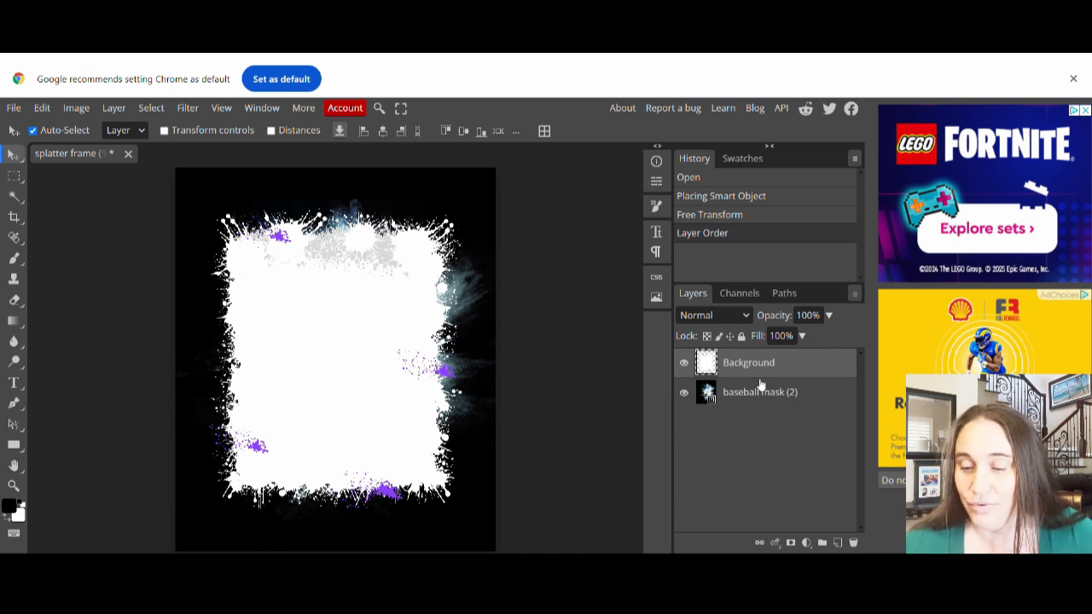
left_click_drag(760, 398, 765, 367)
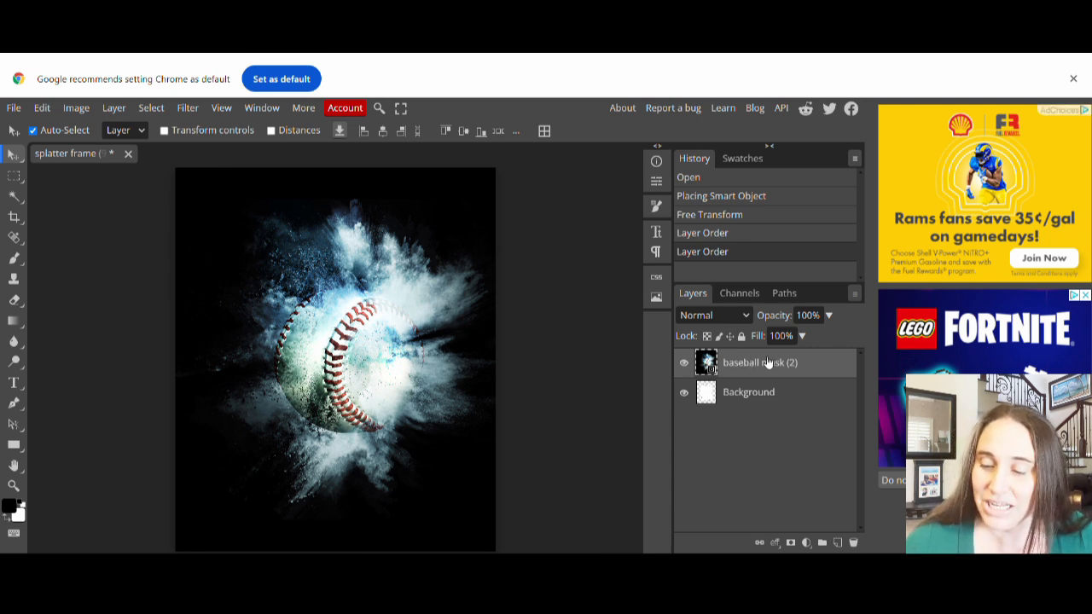
left_click(750, 393)
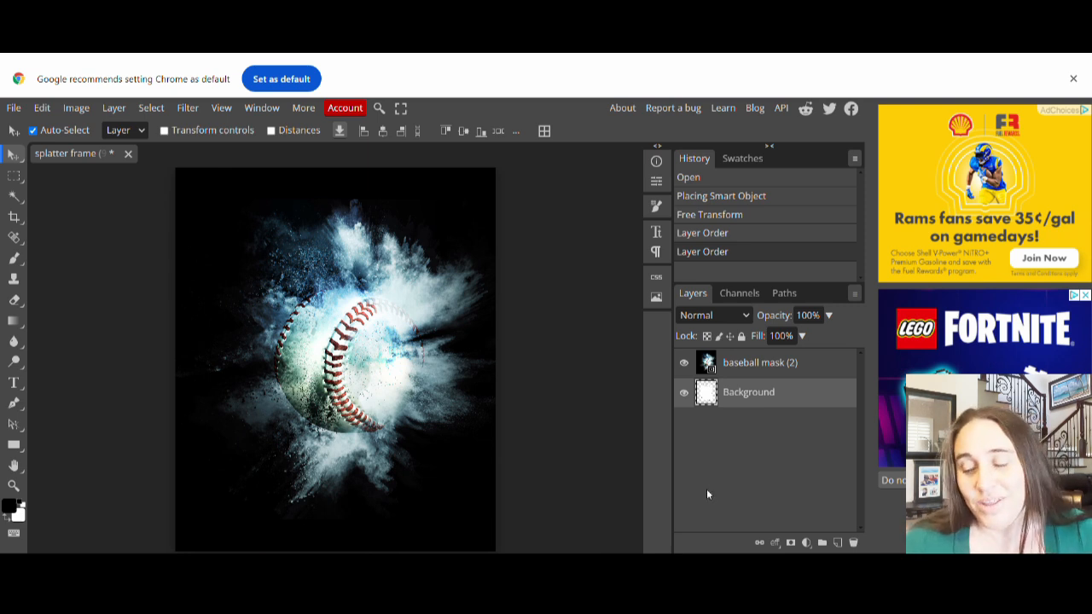
left_click(771, 374)
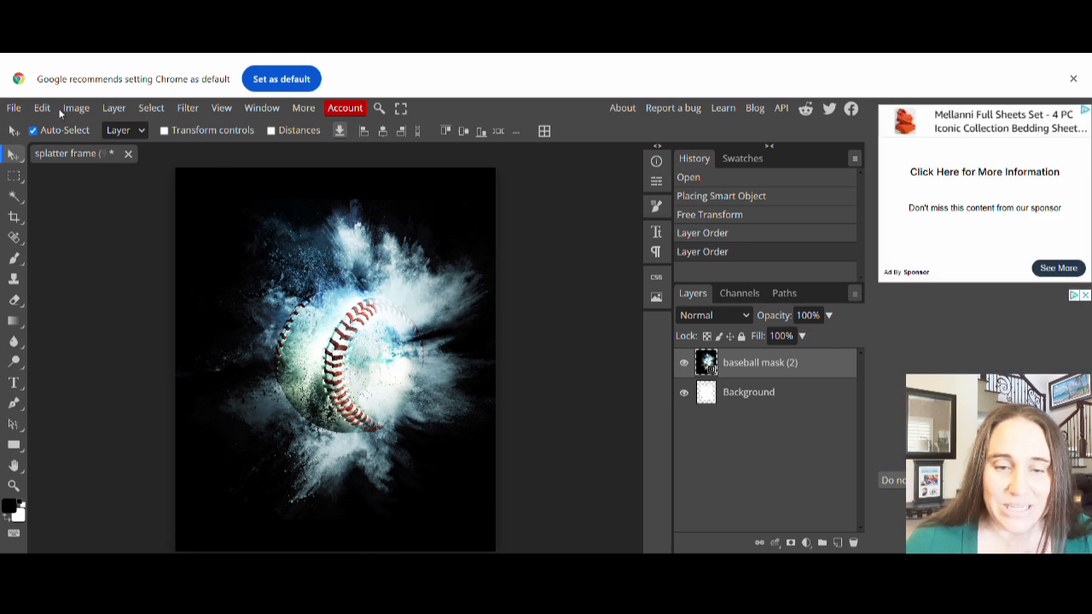
left_click(115, 109)
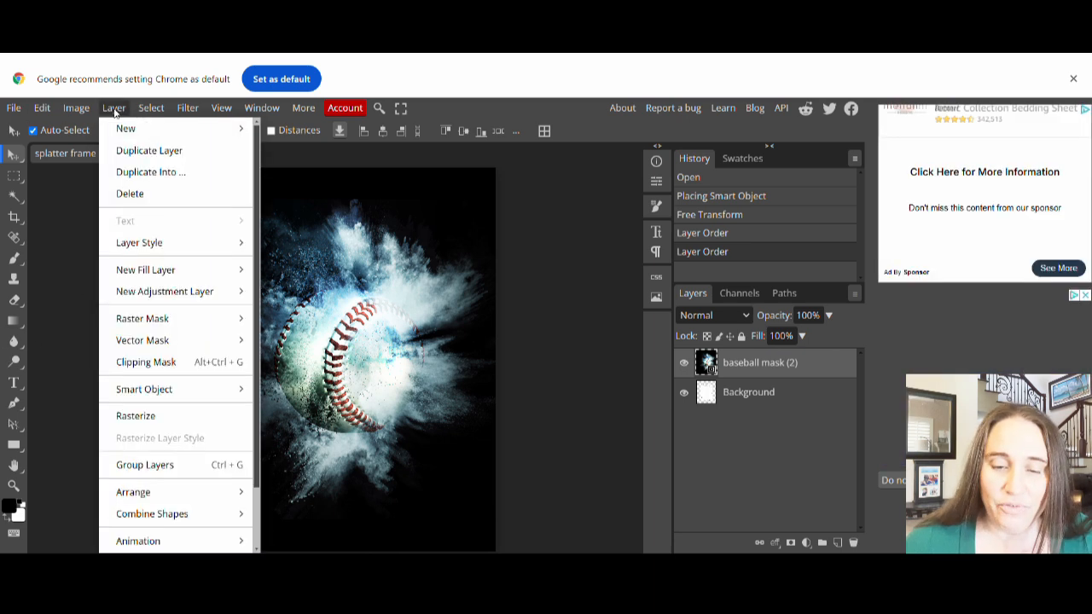
left_click(146, 363)
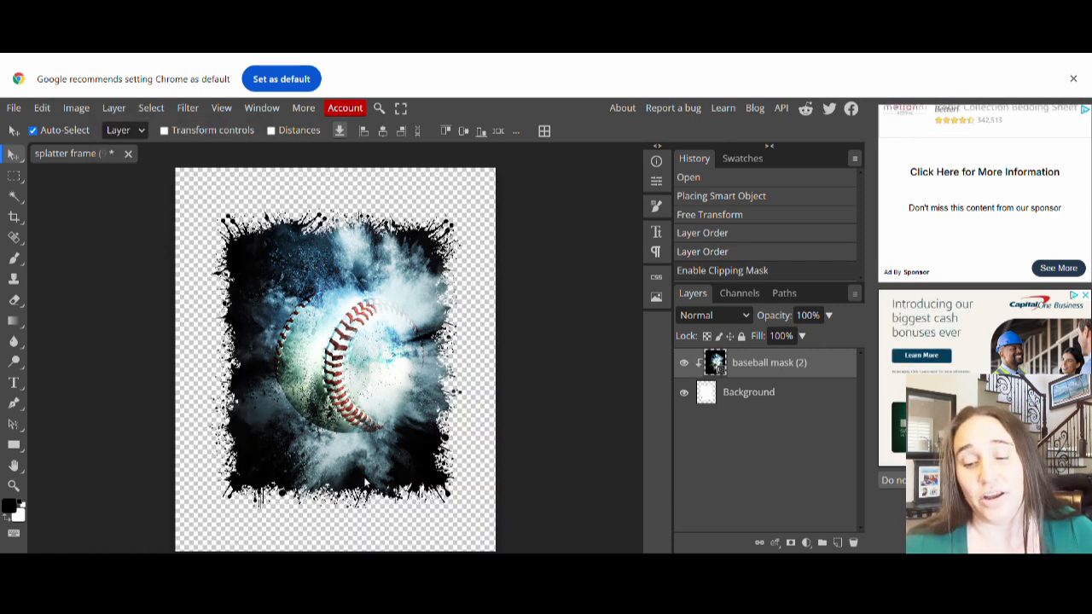
- Export the masked artwork as a 4500 × 5400 px PNG named "baseball splatter"
left_click(14, 109)
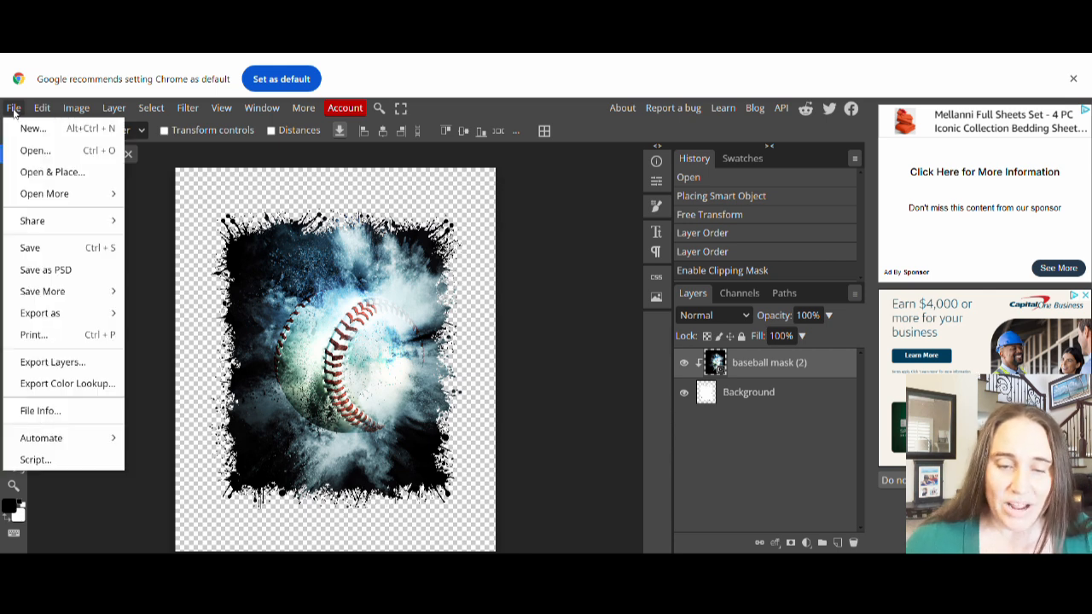
mouse_move(38, 317)
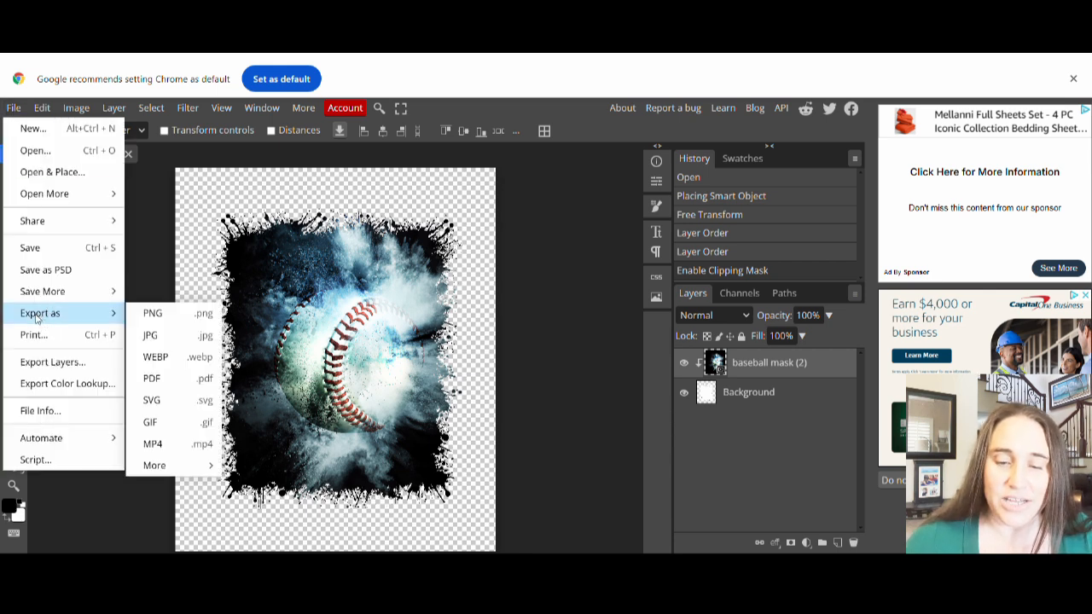
left_click(155, 320)
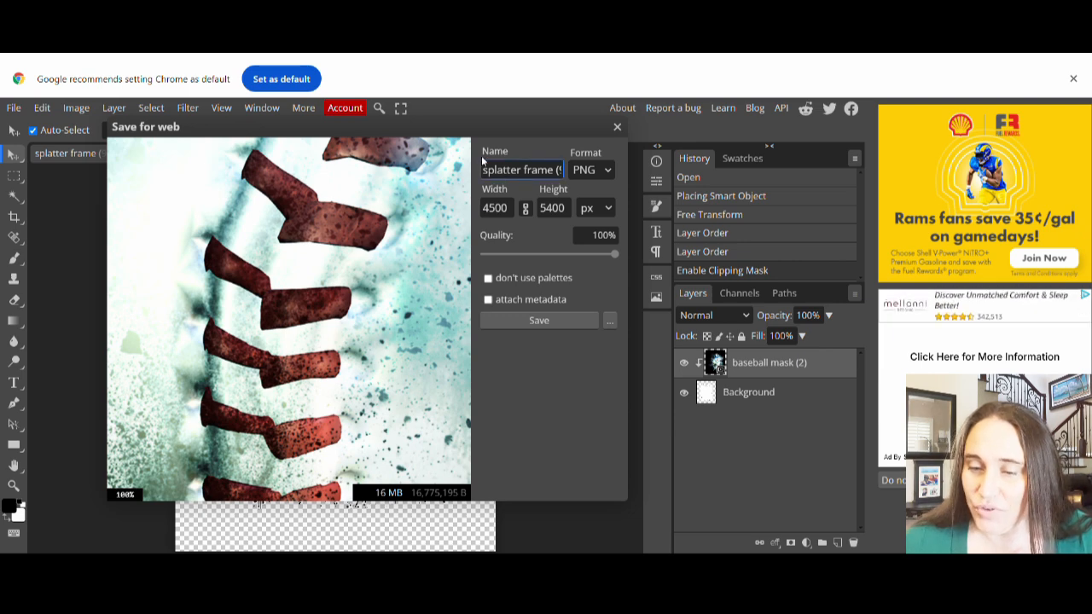
left_click_drag(488, 180, 616, 178)
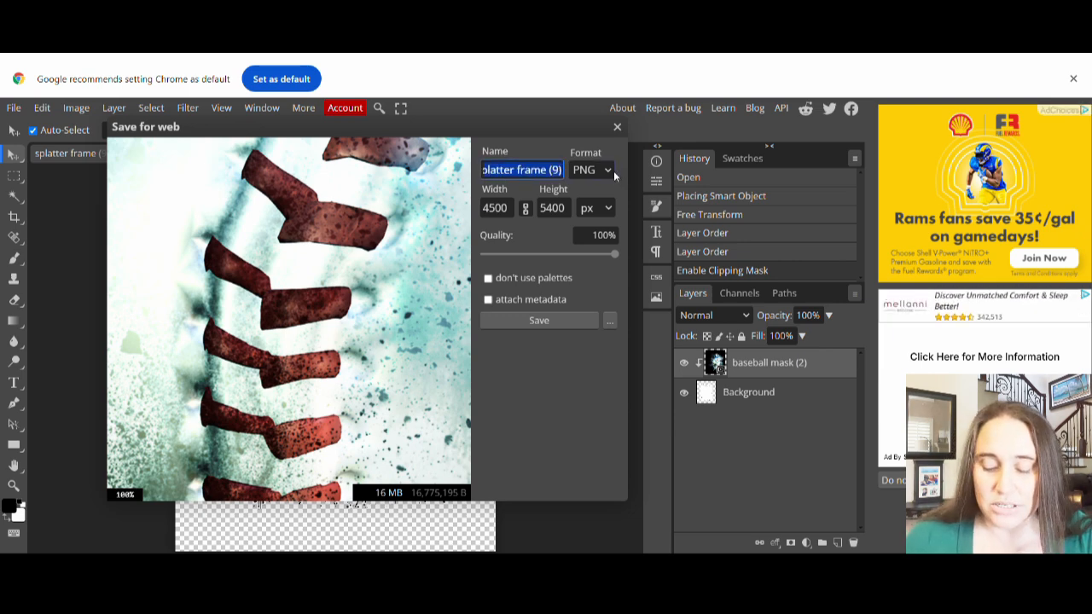
type("basebal")
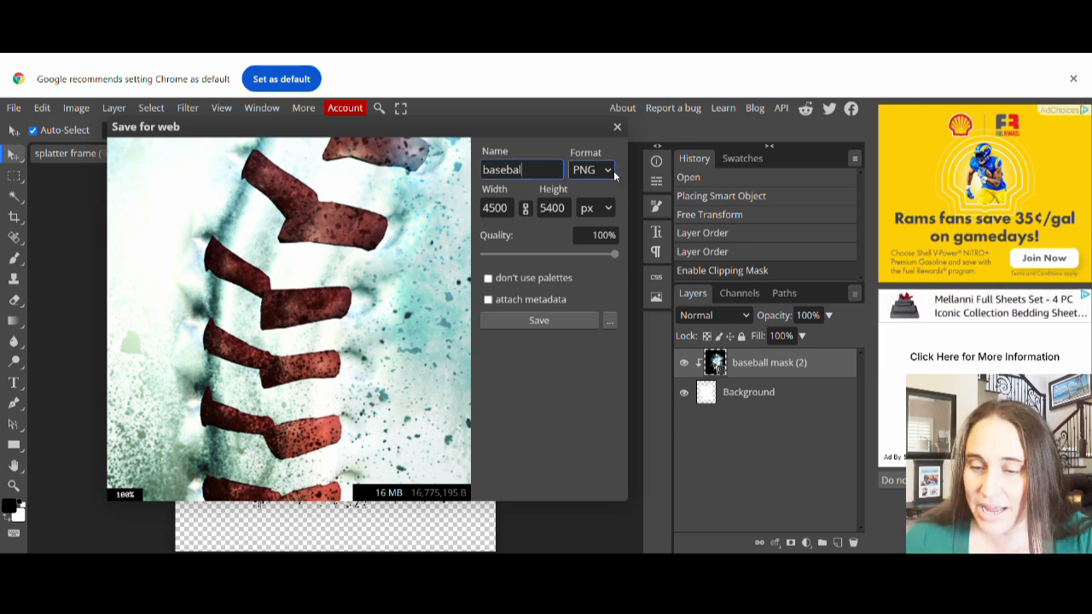
type("l splatter")
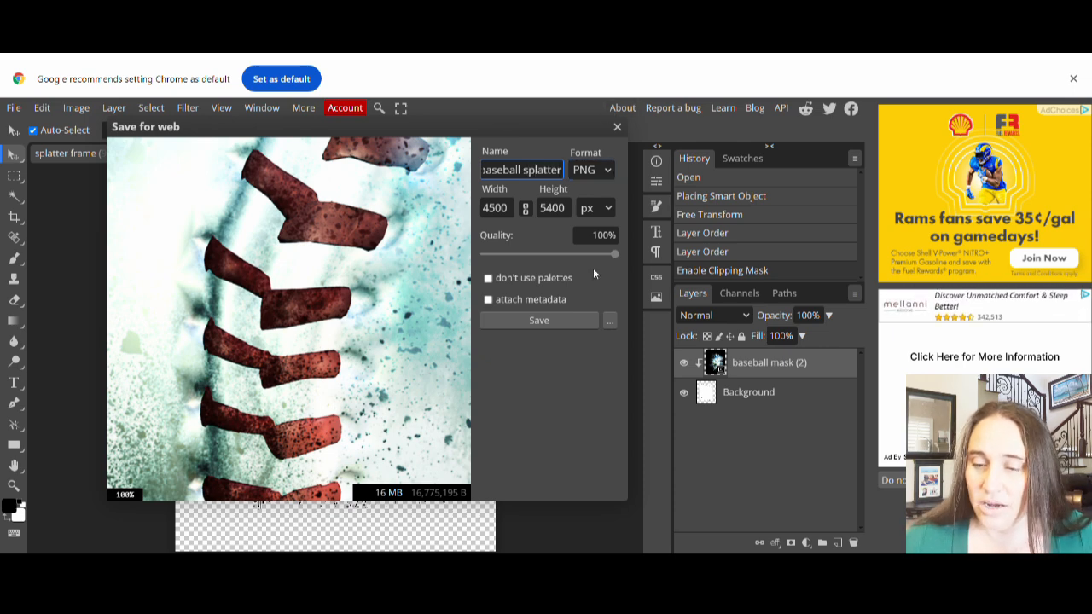
left_click(559, 321)
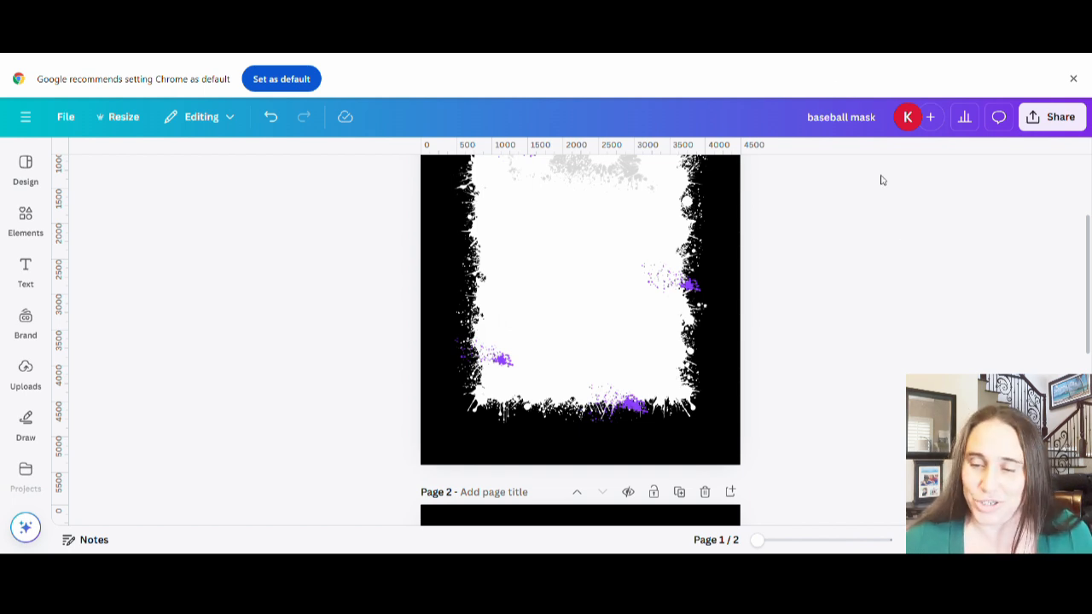
- Switch back to Canva and add the exported baseball splatter image to the blank page 2
scroll(861, 247, "down", 5)
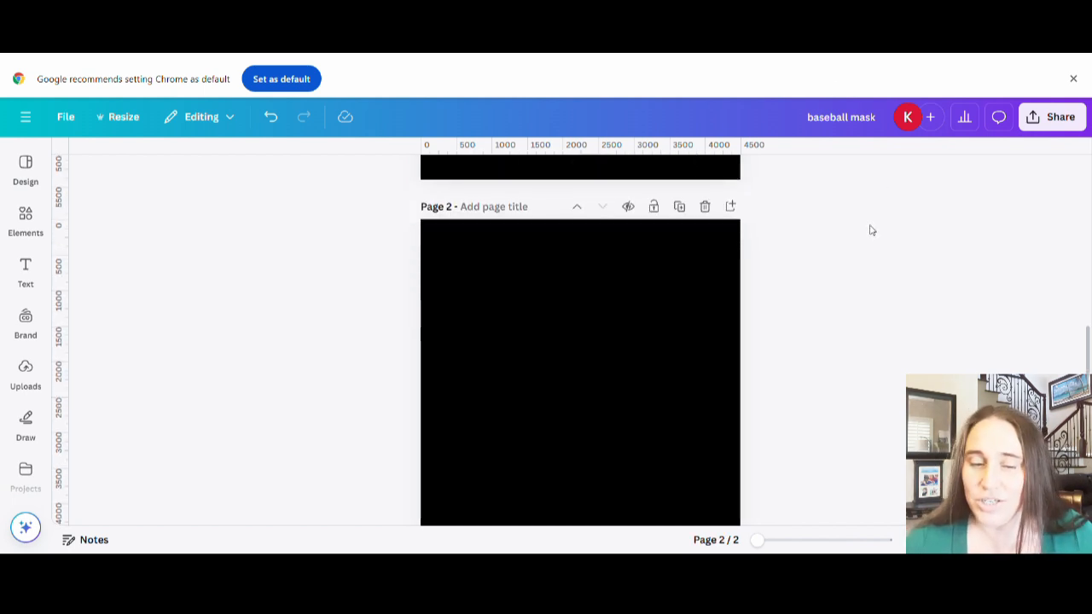
left_click(25, 372)
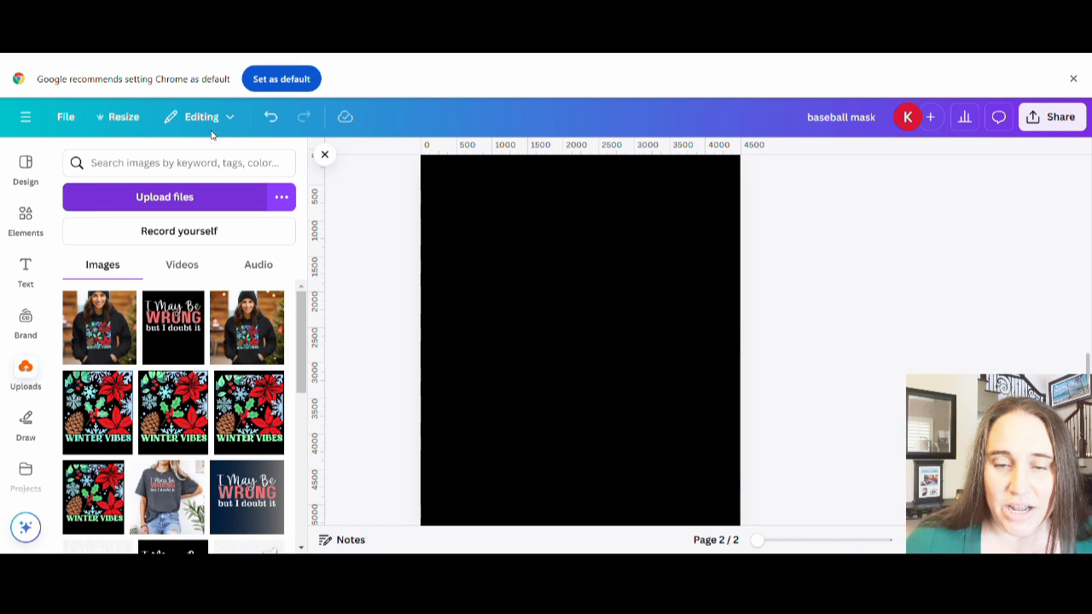
key("ctrl+v")
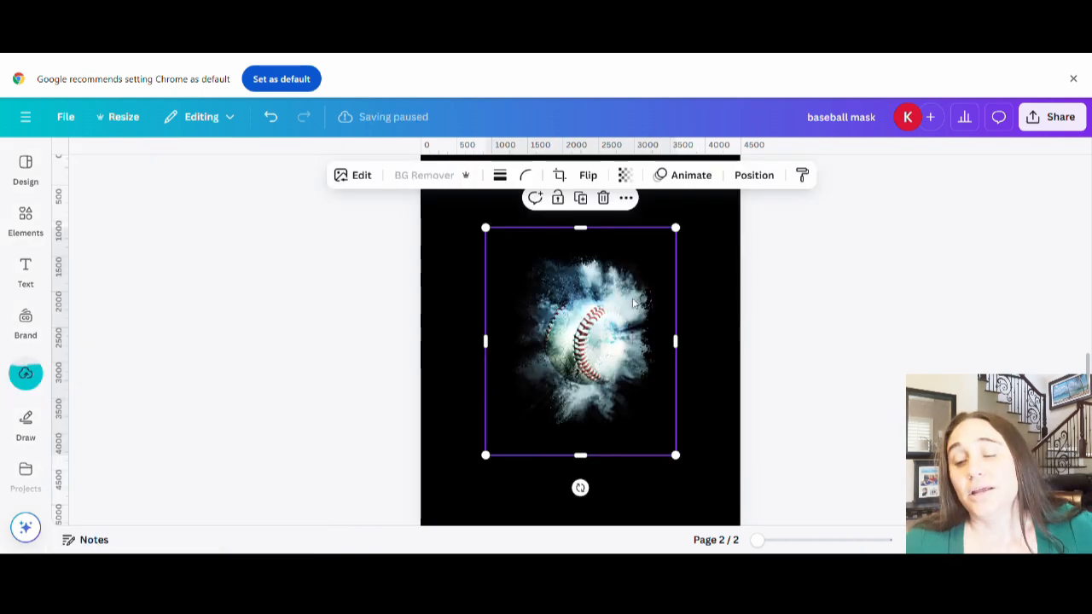
- Change the background color of page 2 to white
scroll(726, 340, "up", 1)
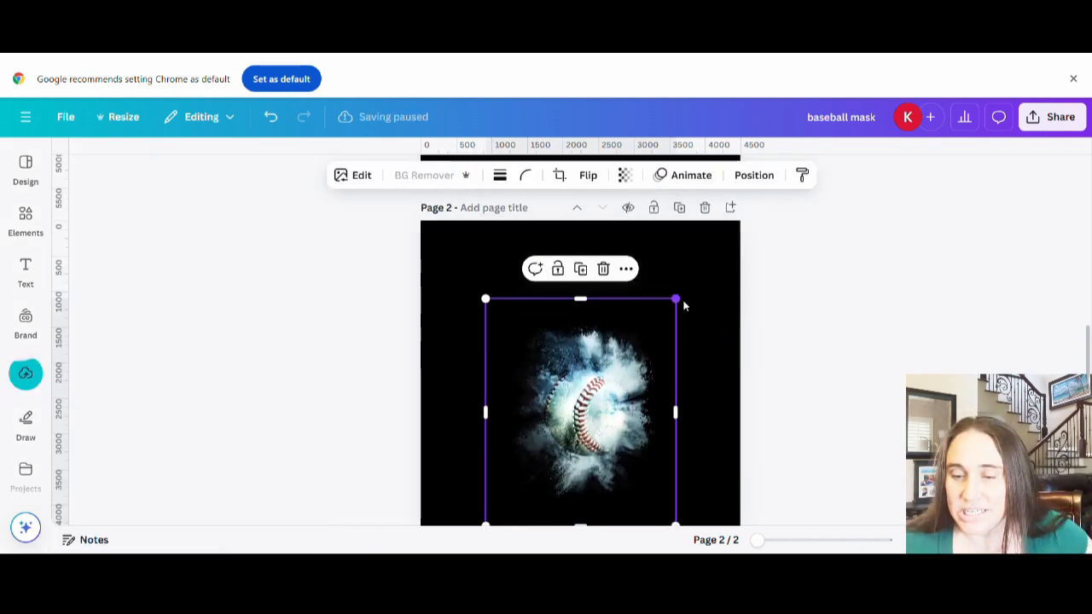
scroll(691, 311, "up", 1)
scroll(701, 323, "down", 2)
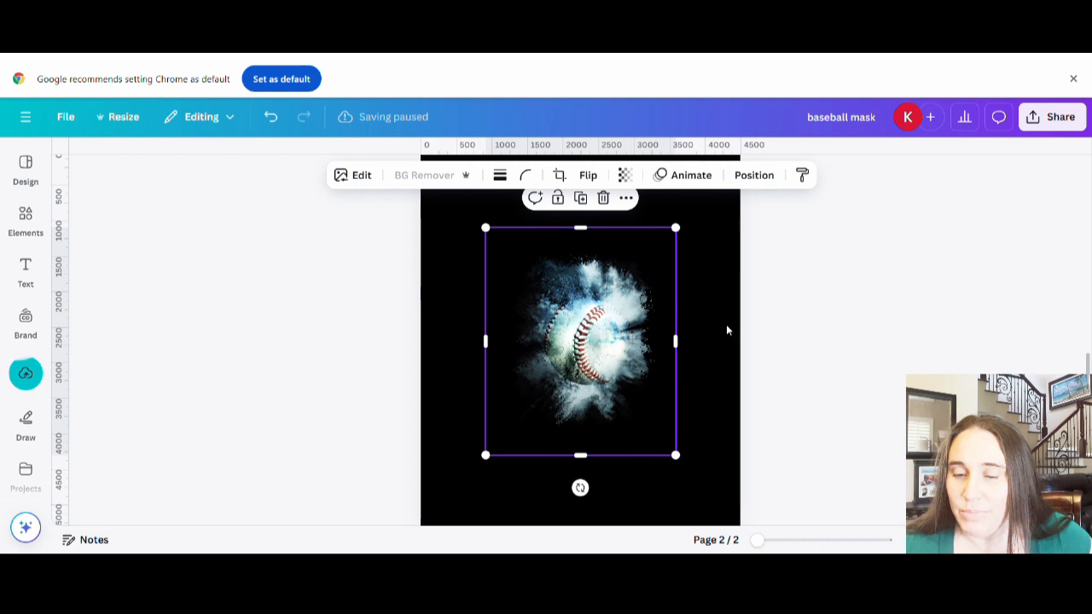
scroll(697, 373, "up", 6)
scroll(674, 390, "down", 2)
scroll(673, 390, "down", 4)
scroll(568, 236, "down", 2)
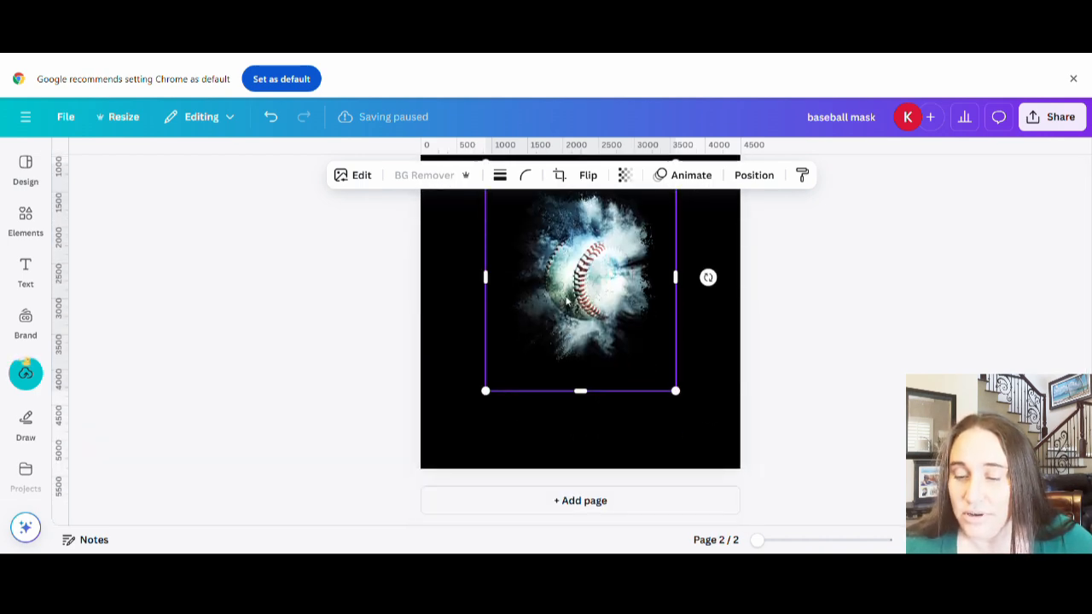
left_click(709, 429)
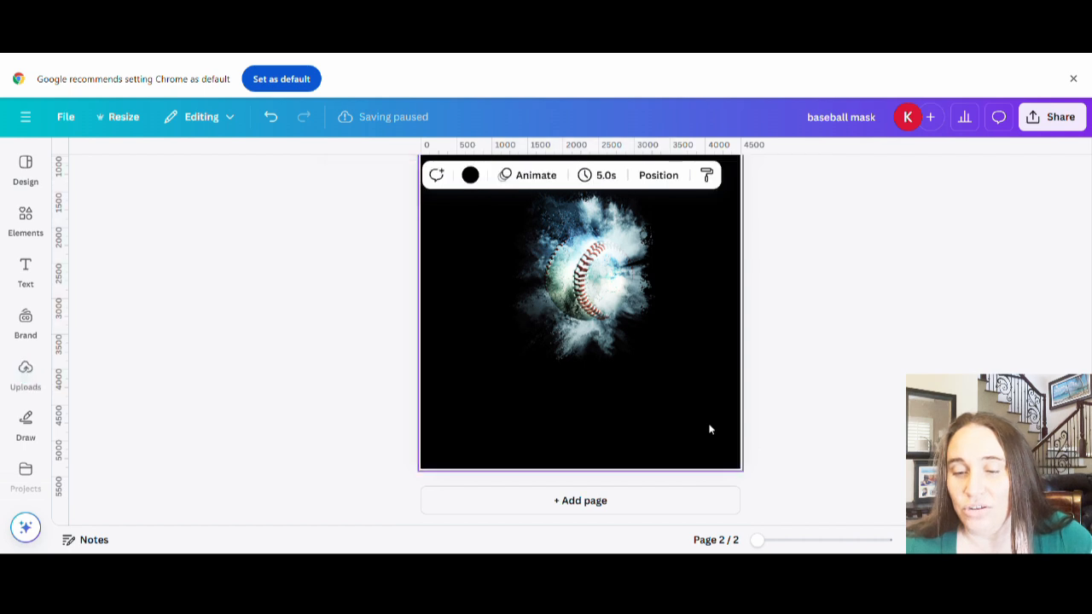
left_click(470, 175)
left_click(194, 269)
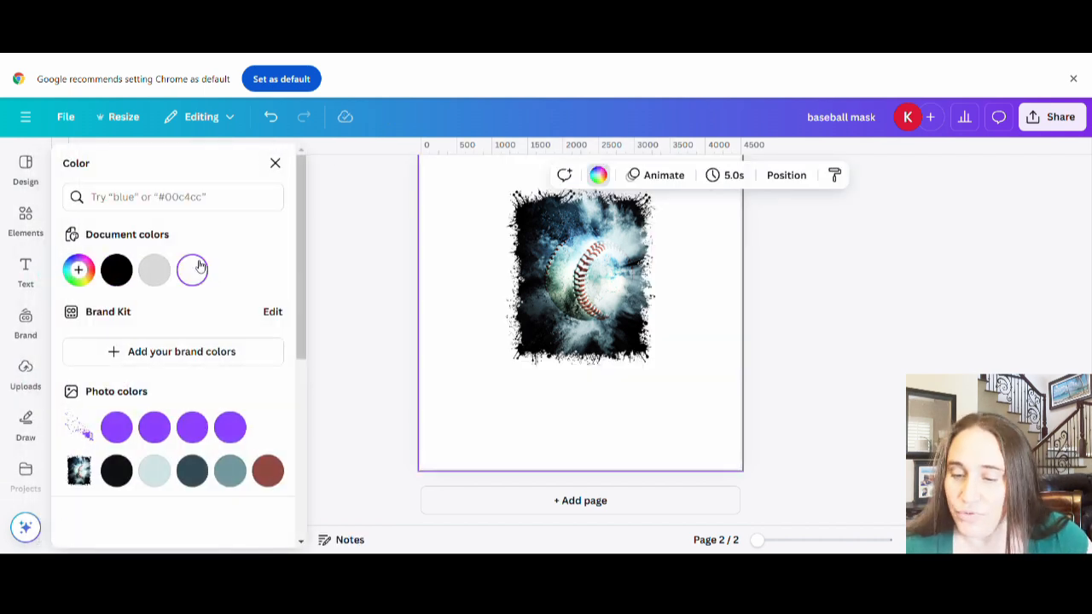
left_click(756, 339)
- Enlarge the baseball splatter image to nearly the full page width and reposition it on page 2
left_click(567, 329)
left_click_drag(567, 329, 524, 299)
left_click_drag(628, 356, 726, 504)
scroll(671, 464, "up", 3)
left_click_drag(628, 483, 606, 435)
scroll(606, 438, "down", 3)
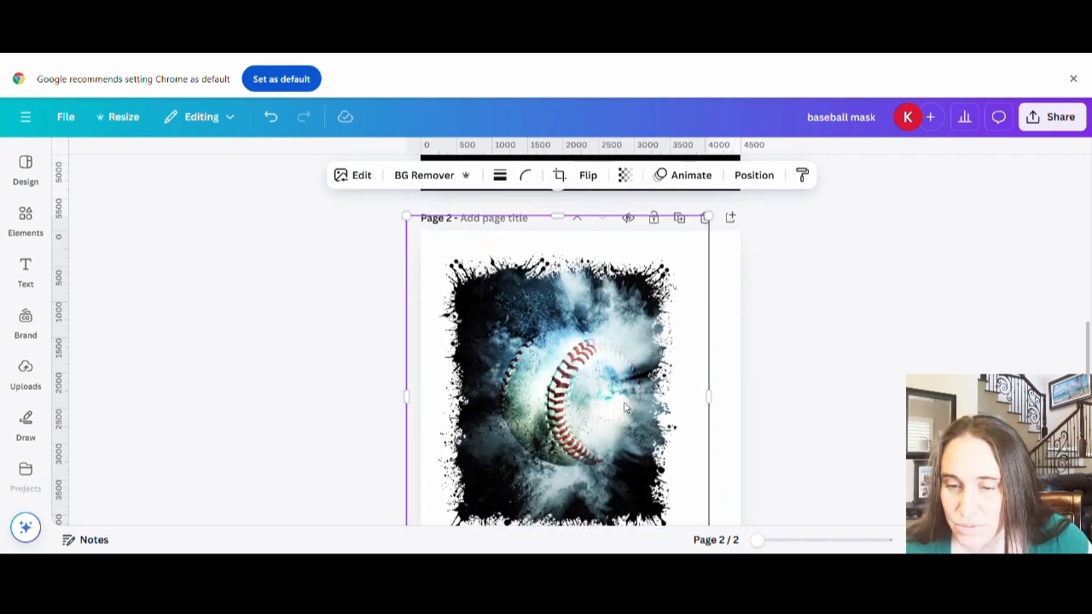
- Crop the empty margins around the baseball splatter artwork, then enlarge and center it to almost fill page 2
left_click_drag(561, 213, 572, 247)
scroll(573, 232, "down", 2)
left_click_drag(567, 433, 571, 405)
left_click_drag(716, 268, 690, 270)
left_click_drag(417, 260, 442, 263)
left_click_drag(694, 407, 732, 462)
scroll(714, 458, "up", 5)
left_click_drag(655, 513, 656, 501)
left_click(848, 336)
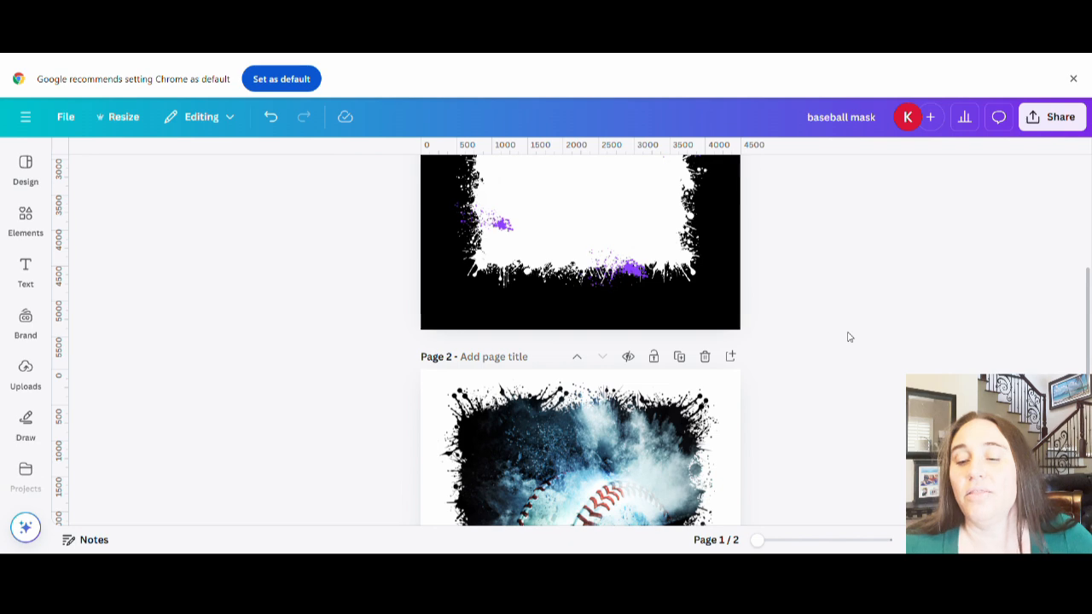
- Add a text box over the baseball artwork on page 2 reading EAT, SLEEP, BASEBALL, REPEAT on four lines
scroll(879, 319, "down", 5)
scroll(869, 300, "up", 1)
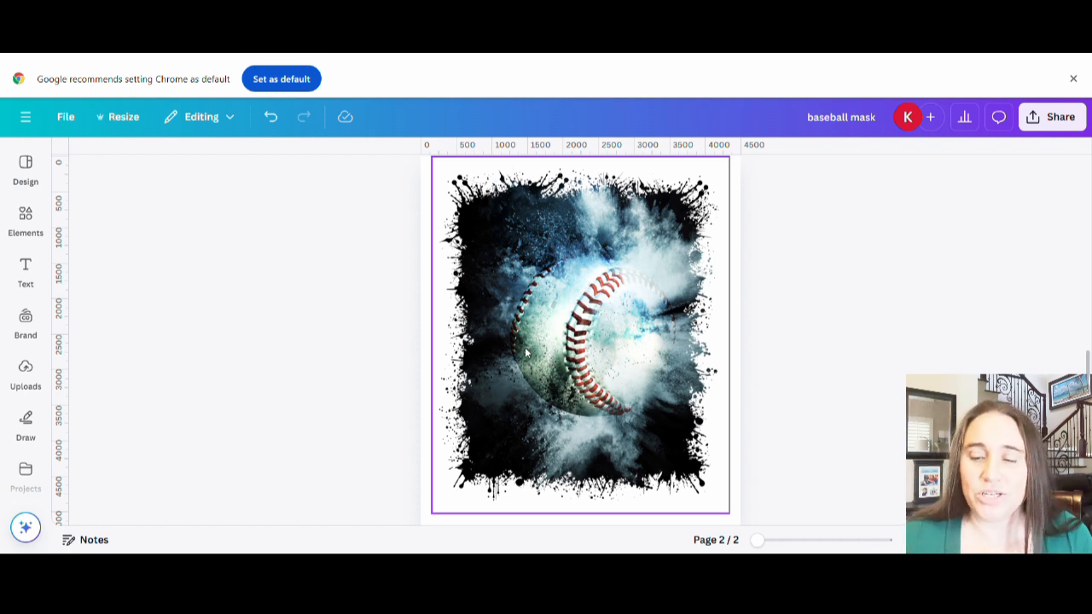
key("t")
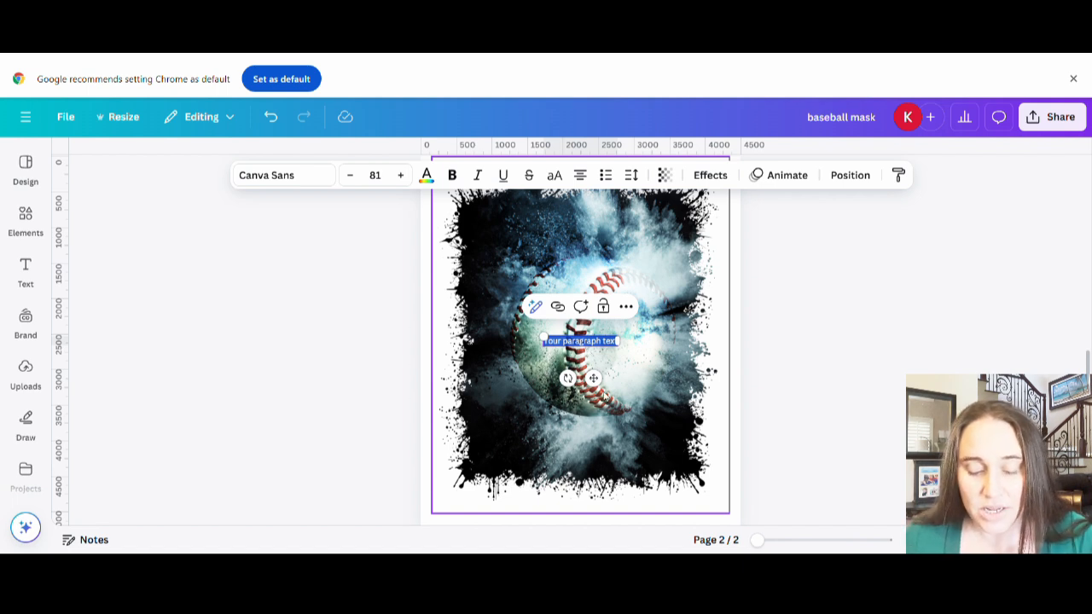
key("BackSpace")
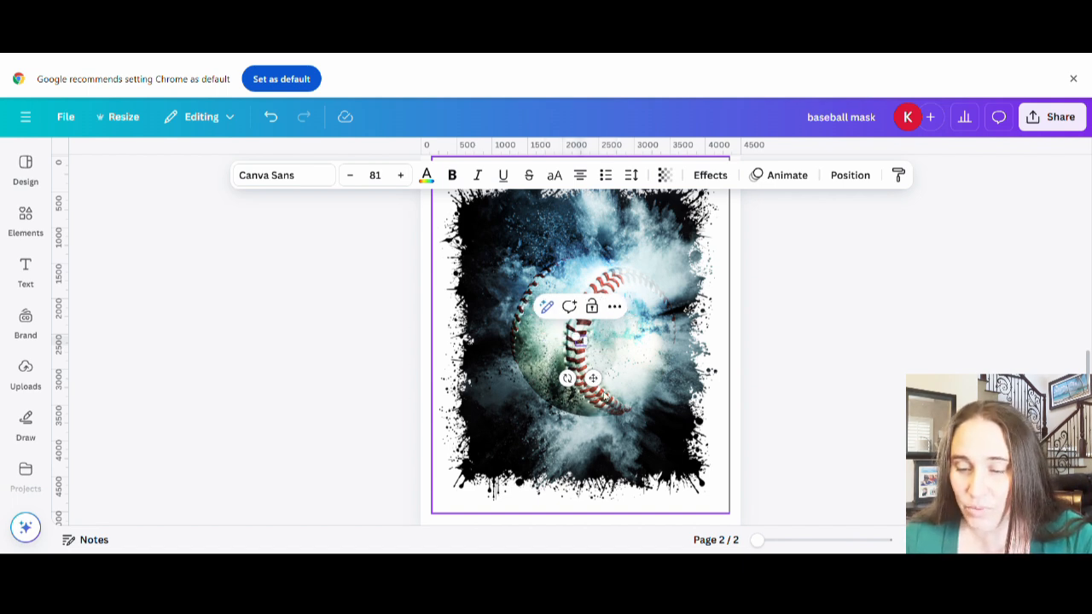
key("Return")
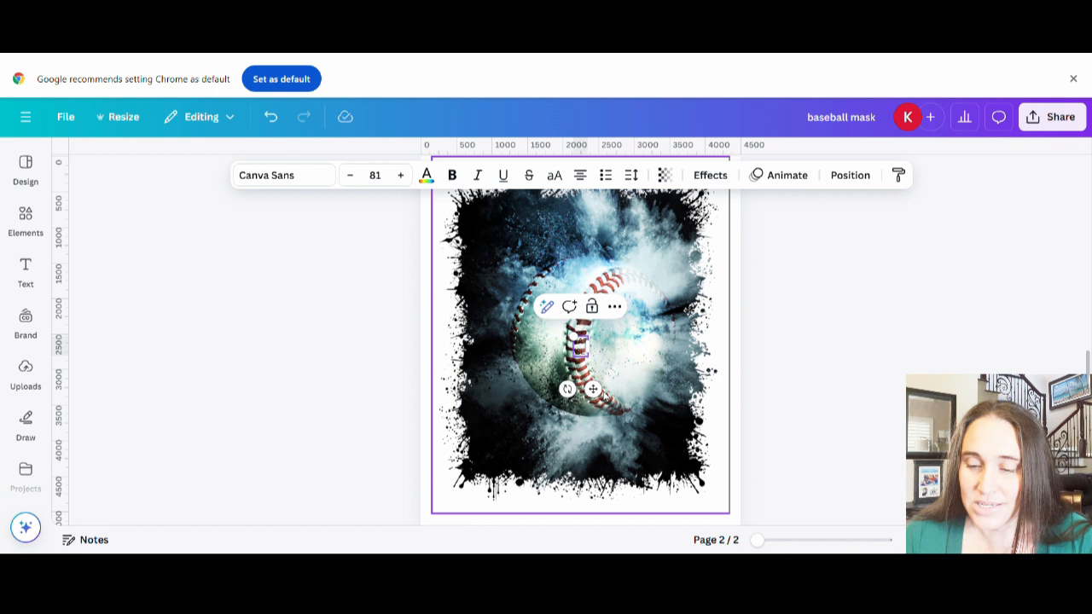
key("Return")
type("BASEBALL")
key("Return")
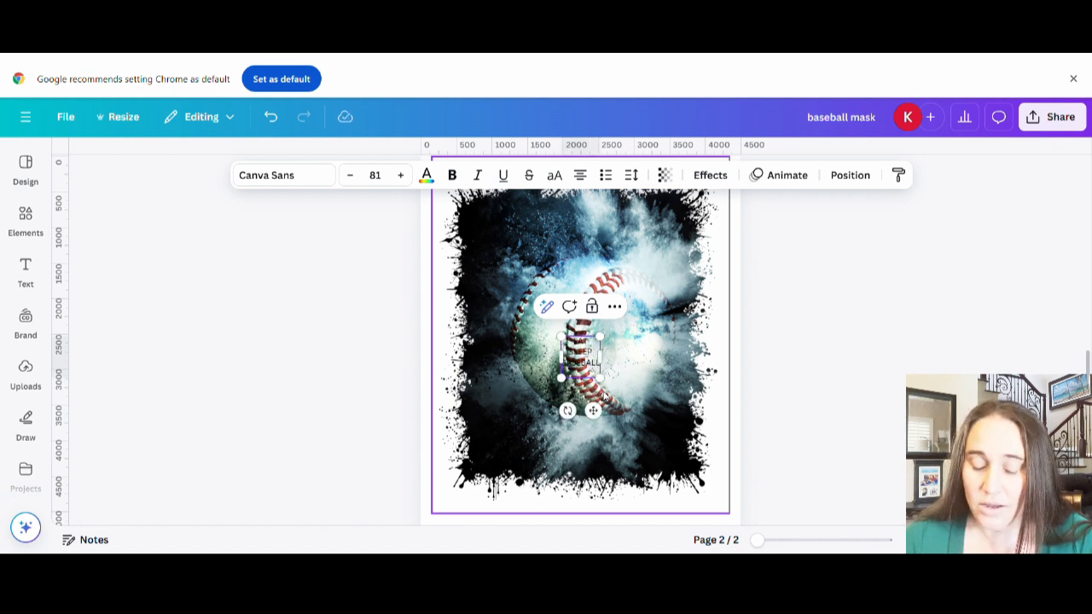
type("REPEAT")
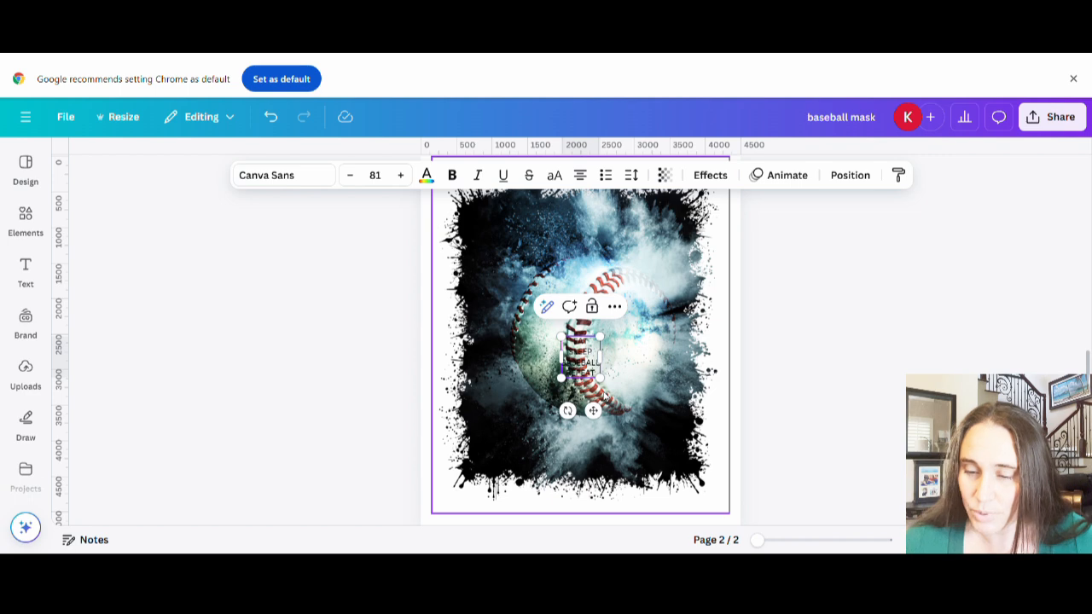
- Enlarge the four-line text to font size 441 and center it over the baseball artwork
left_click_drag(562, 336, 468, 236)
left_click_drag(603, 378, 678, 490)
left_click_drag(622, 409, 633, 396)
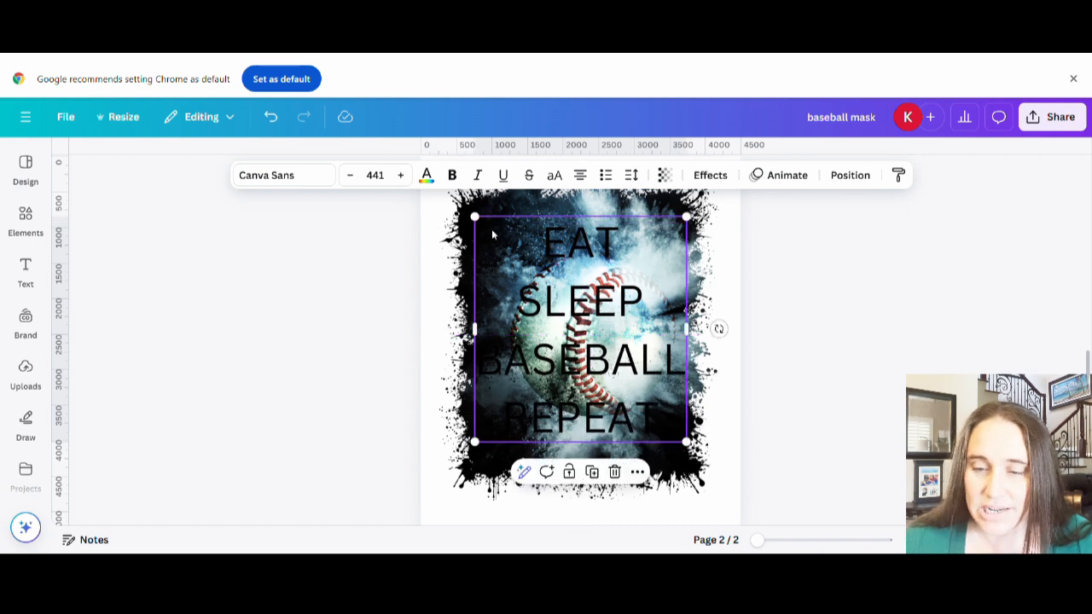
- Change the color of the EAT SLEEP BASEBALL REPEAT text to white
left_click(426, 175)
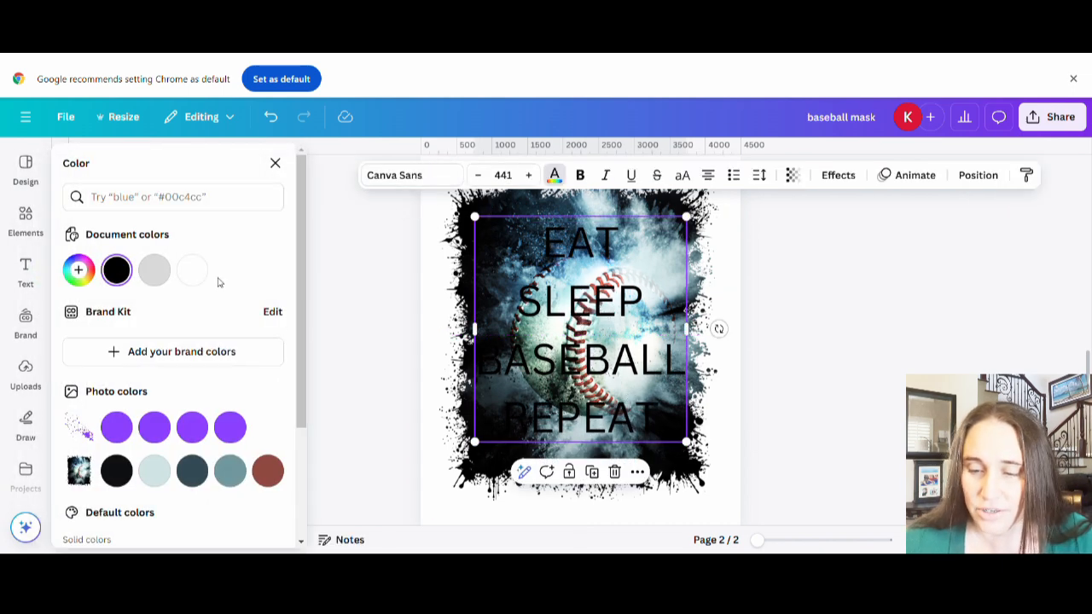
left_click(192, 269)
left_click(787, 372)
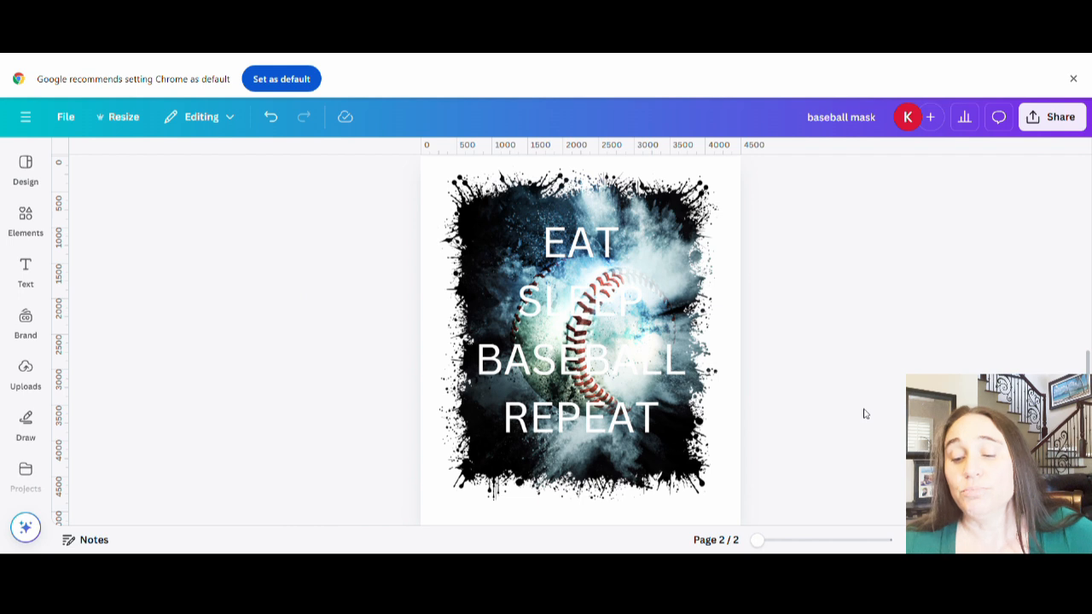
- Search the fonts for NORWESTER and apply the Norwester font to the four-line text
left_click(581, 358)
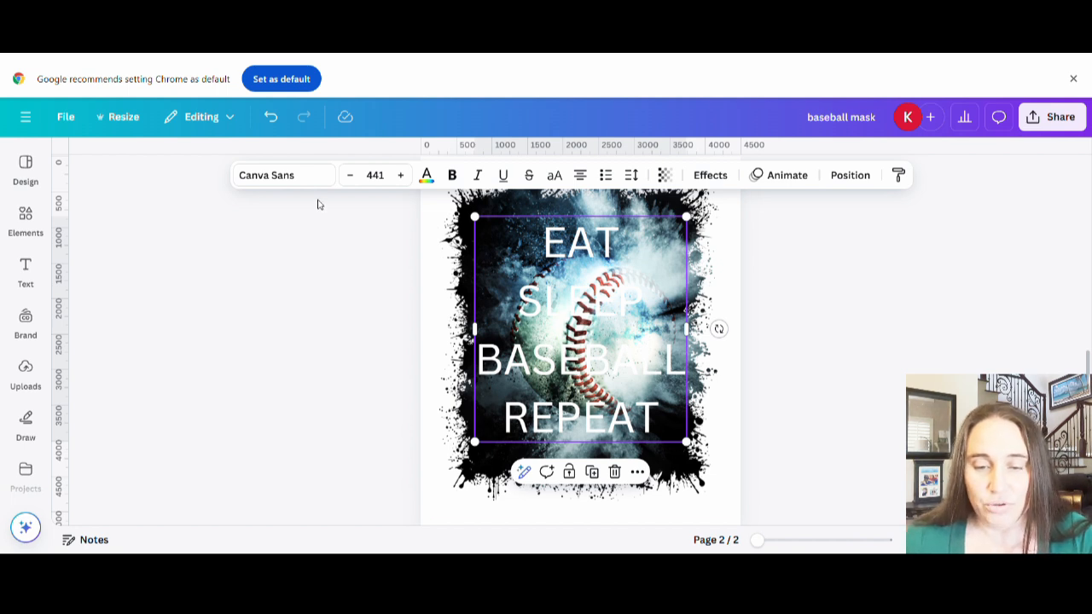
left_click(300, 179)
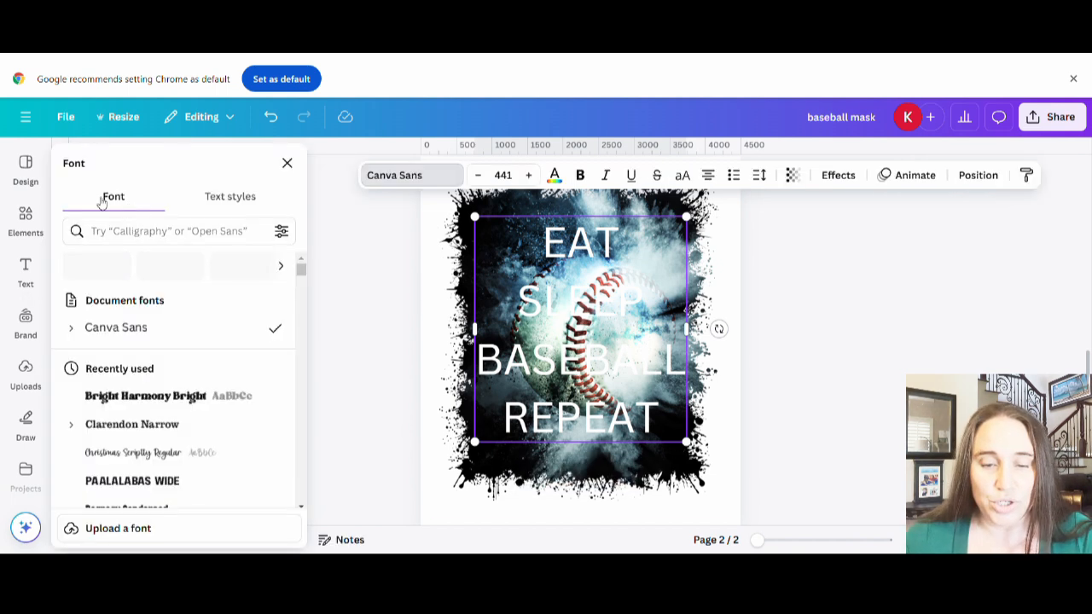
left_click(169, 231)
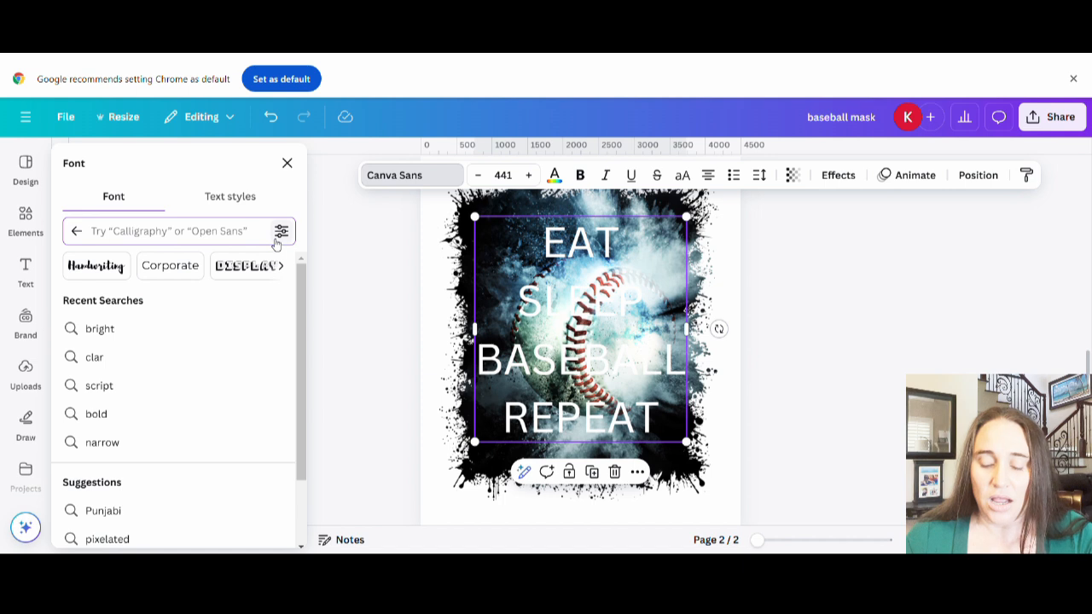
type("NO")
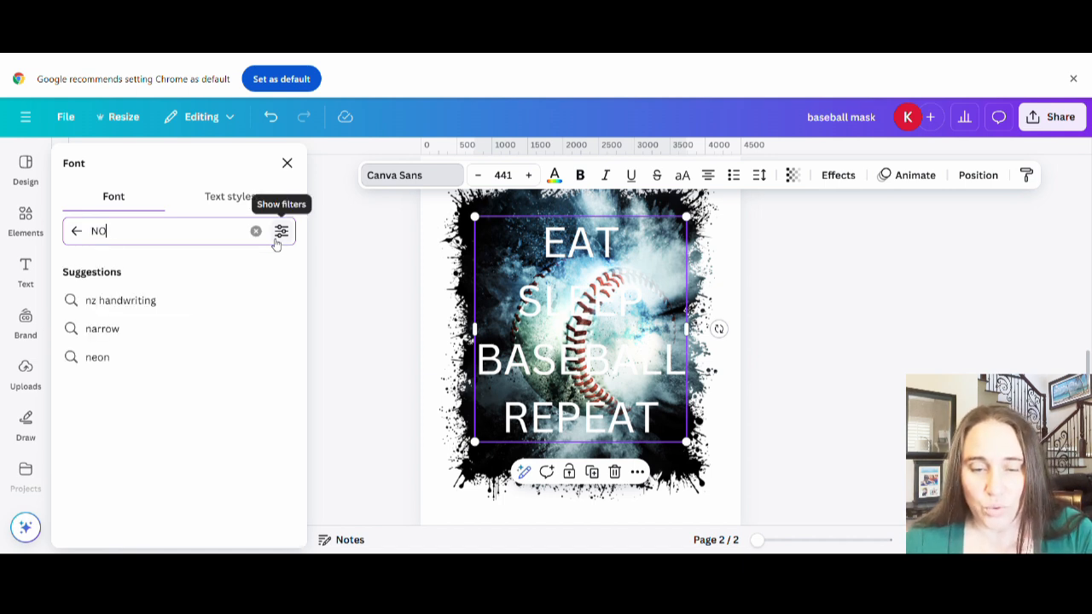
type("RWESTER4")
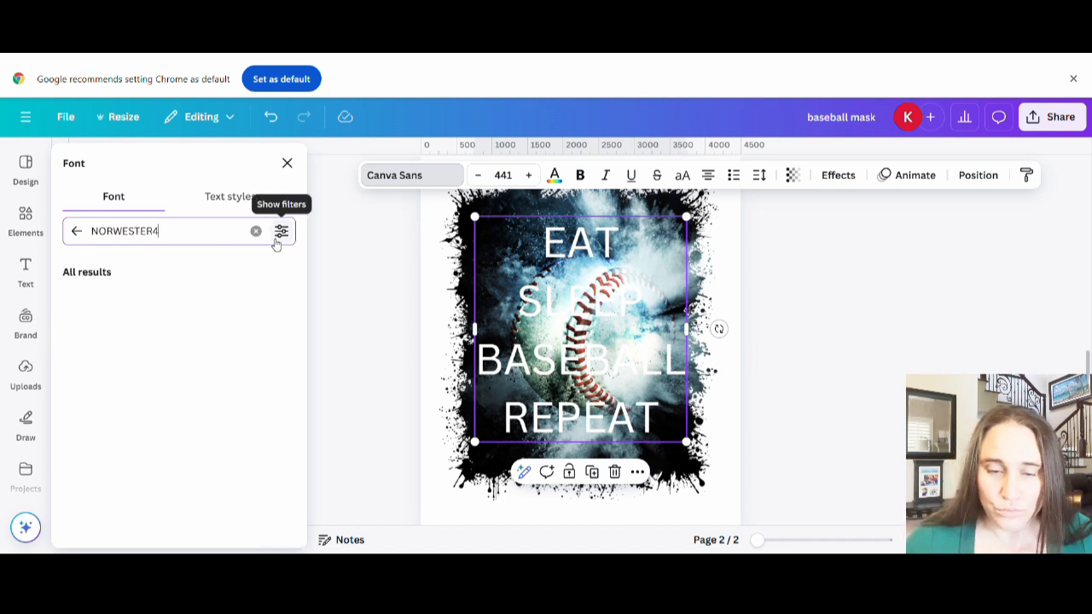
key("BackSpace")
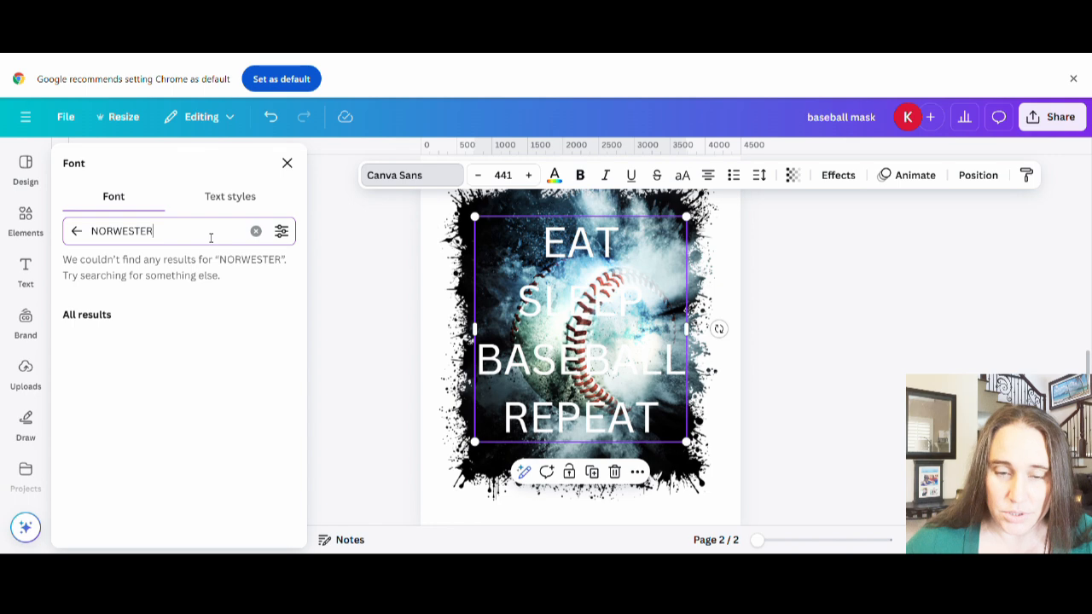
left_click(120, 299)
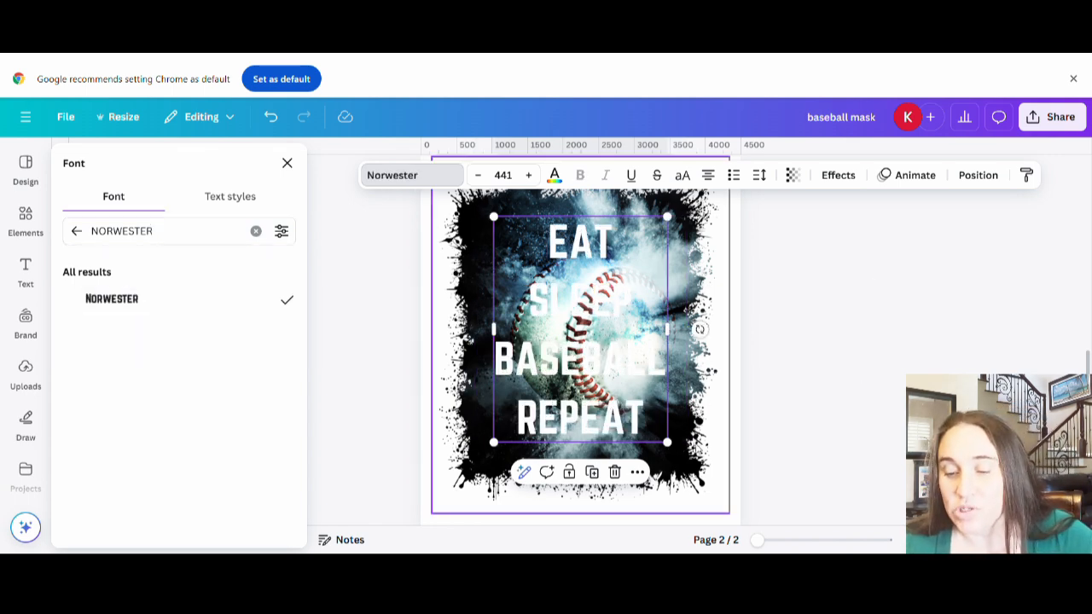
- Enlarge the four-line text to font size 554 and position it within the splatter artwork
left_click_drag(668, 443, 722, 512)
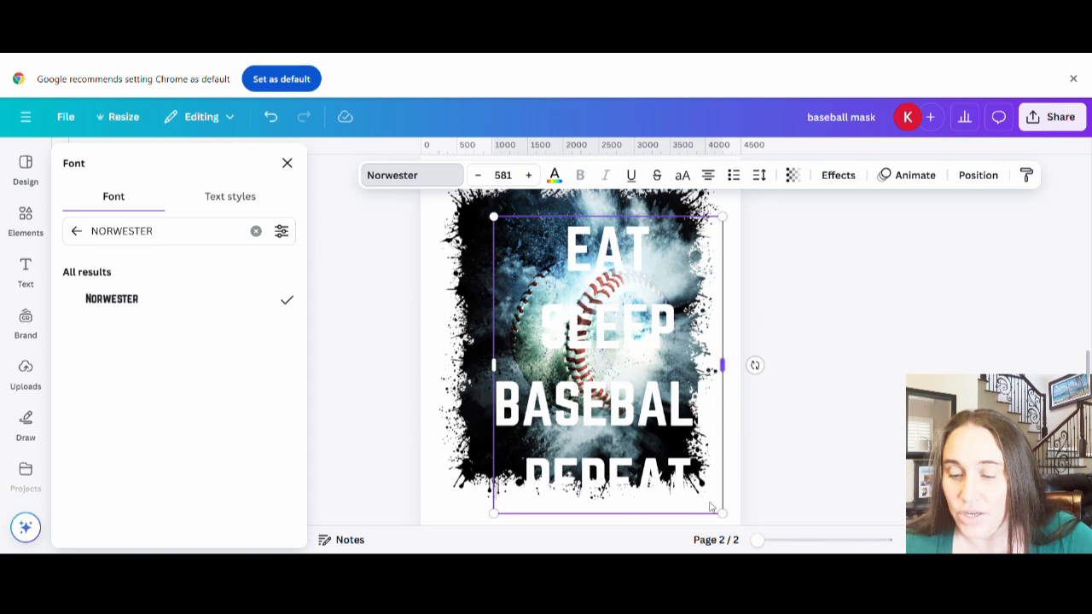
left_click_drag(652, 448, 629, 420)
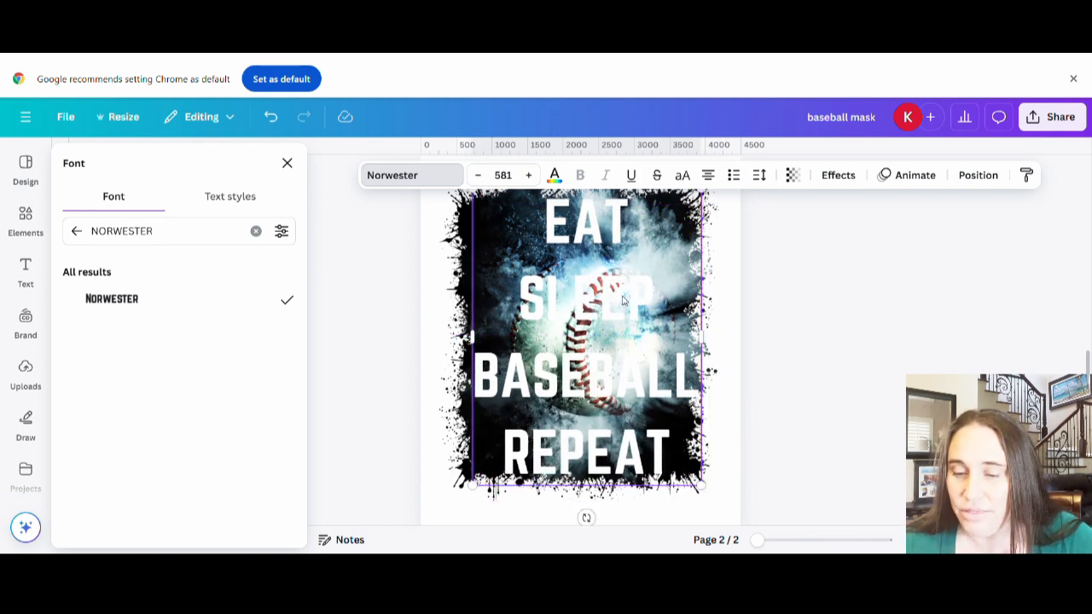
scroll(632, 300, "down", 2)
scroll(657, 357, "up", 2)
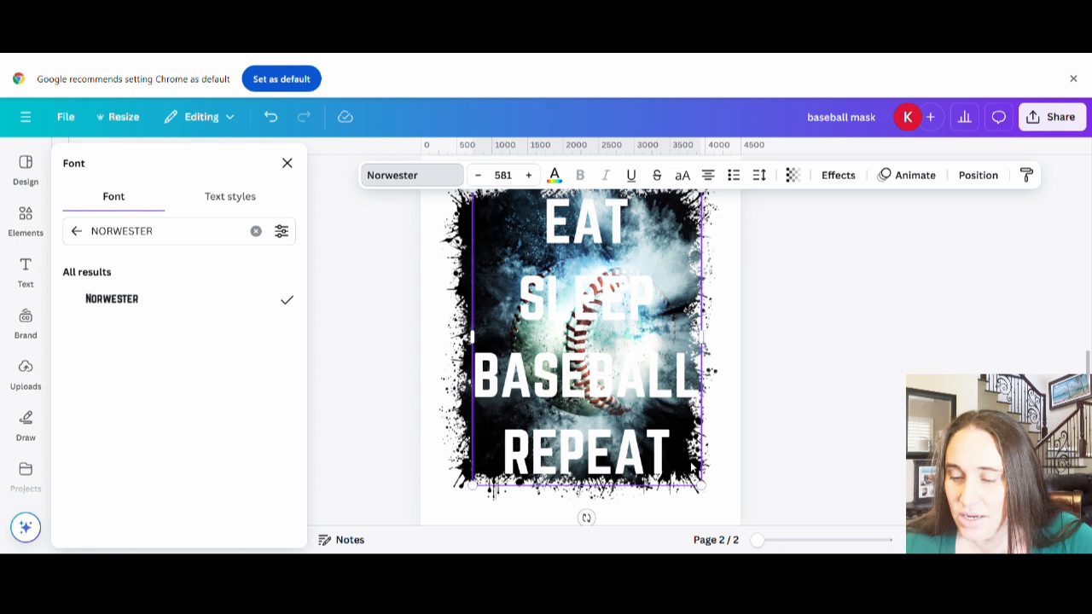
left_click_drag(698, 483, 691, 472)
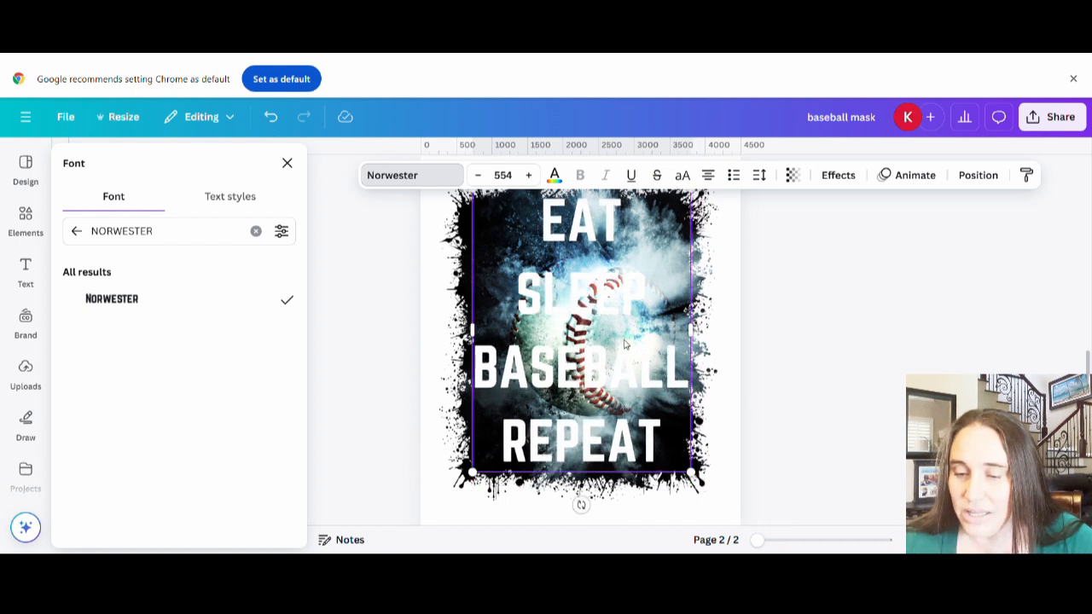
- Tighten the line spacing of the four-line text slightly and move it down to recenter it over the baseball artwork
left_click(764, 177)
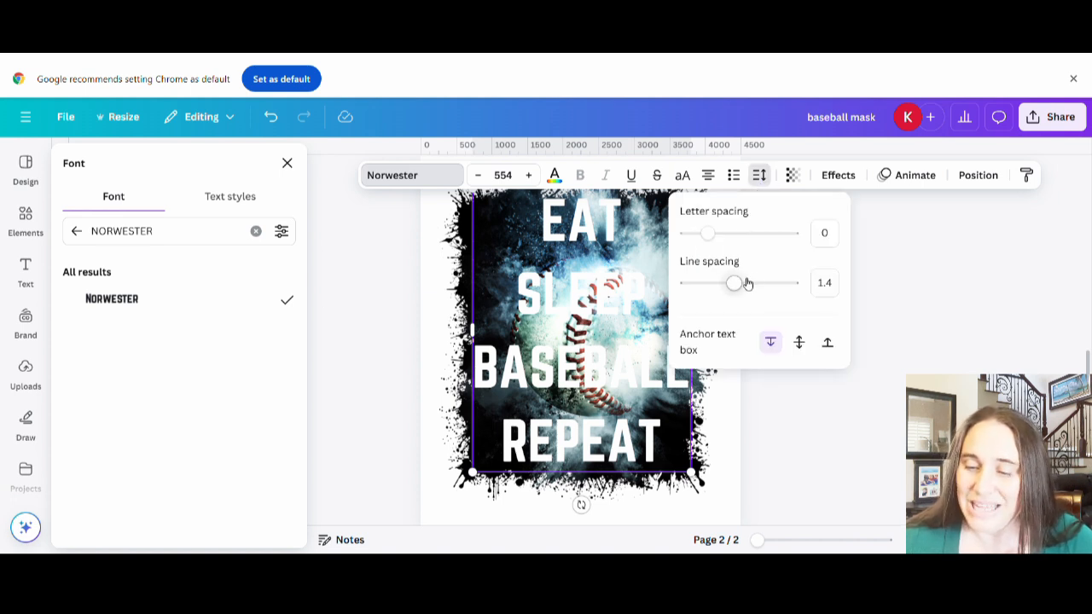
left_click_drag(735, 282, 724, 285)
left_click(896, 387)
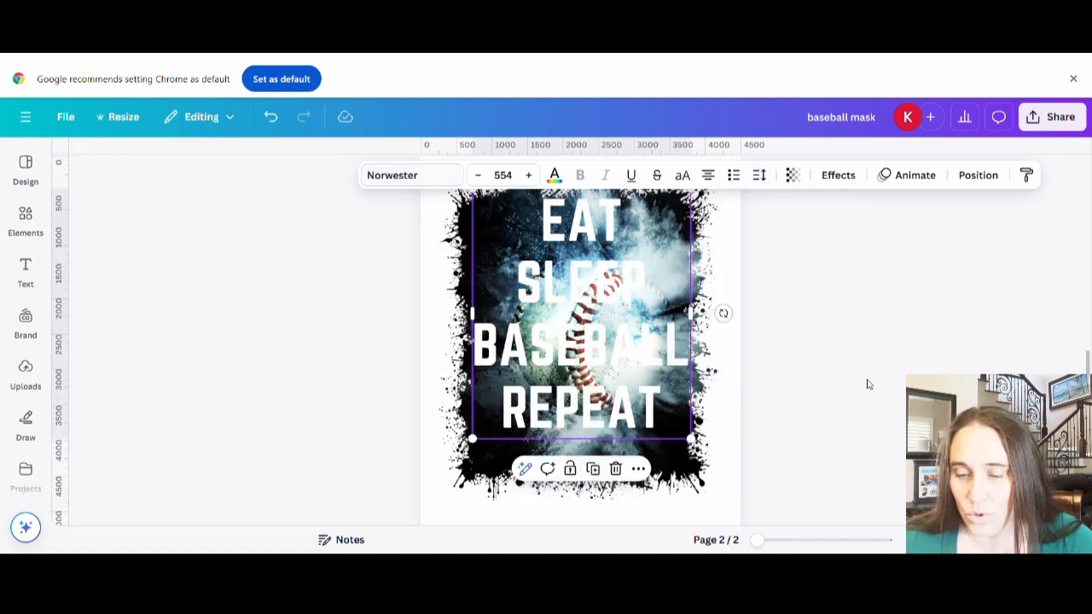
left_click_drag(586, 322, 594, 340)
left_click(849, 355)
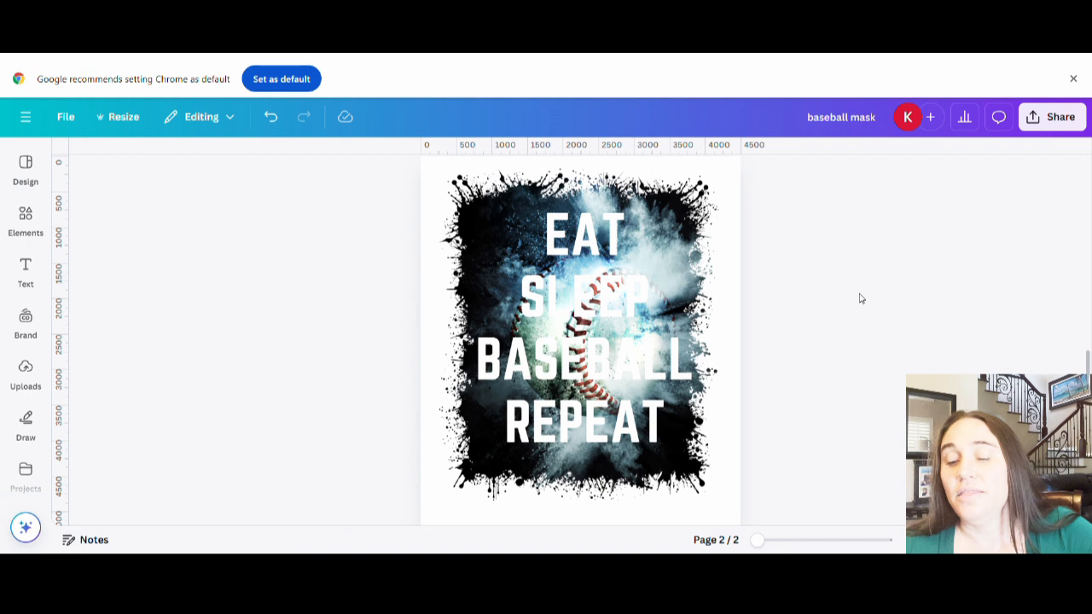
scroll(860, 295, "down", 2)
scroll(885, 282, "up", 2)
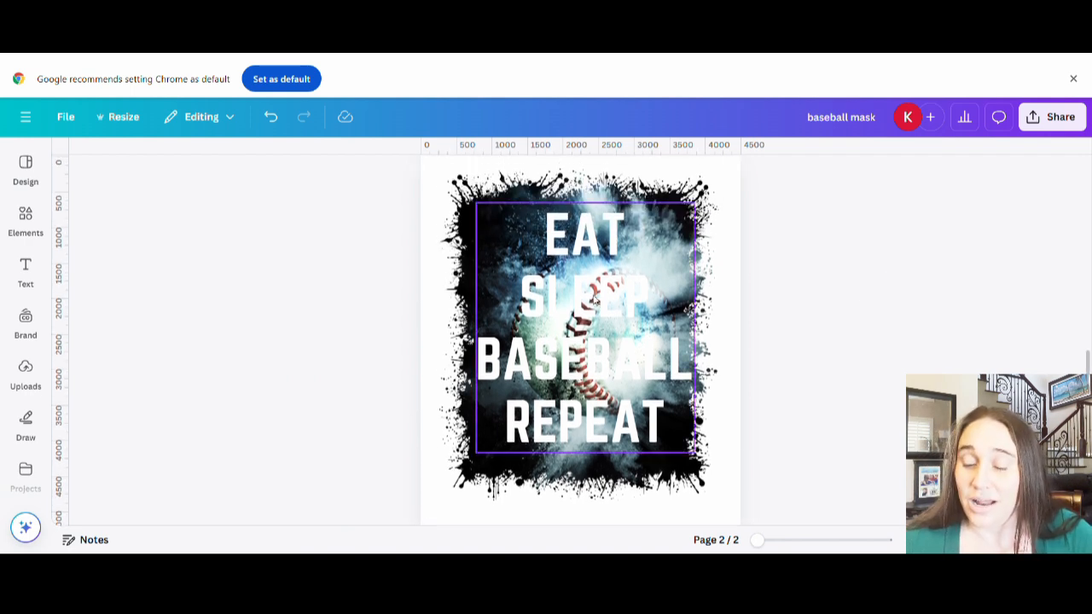
- Apply the Outline effect to the four-line text and color the outline bright red
left_click(617, 336)
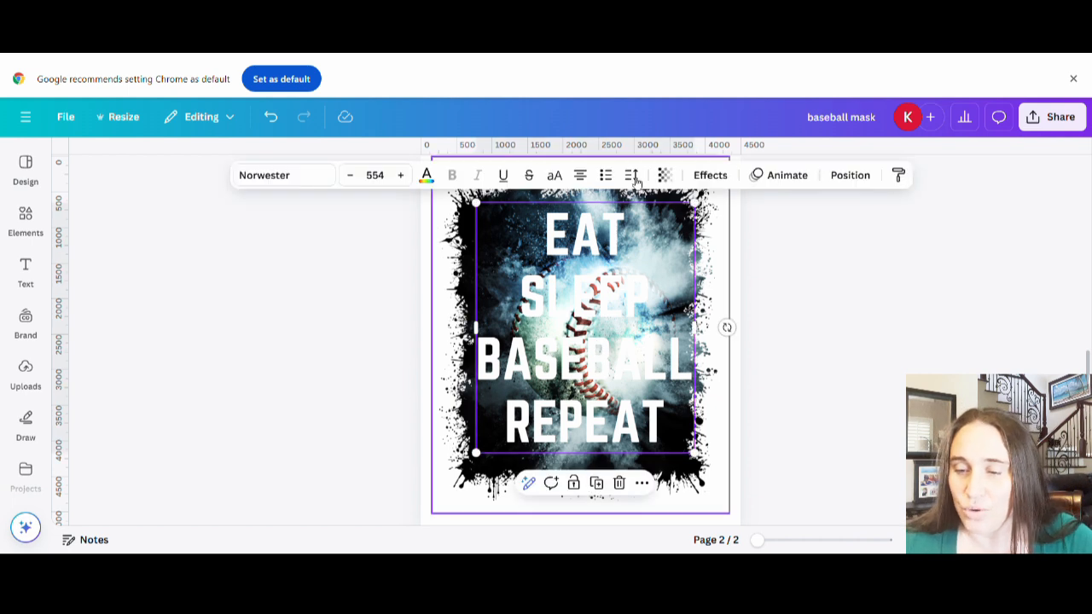
left_click(710, 175)
left_click(261, 348)
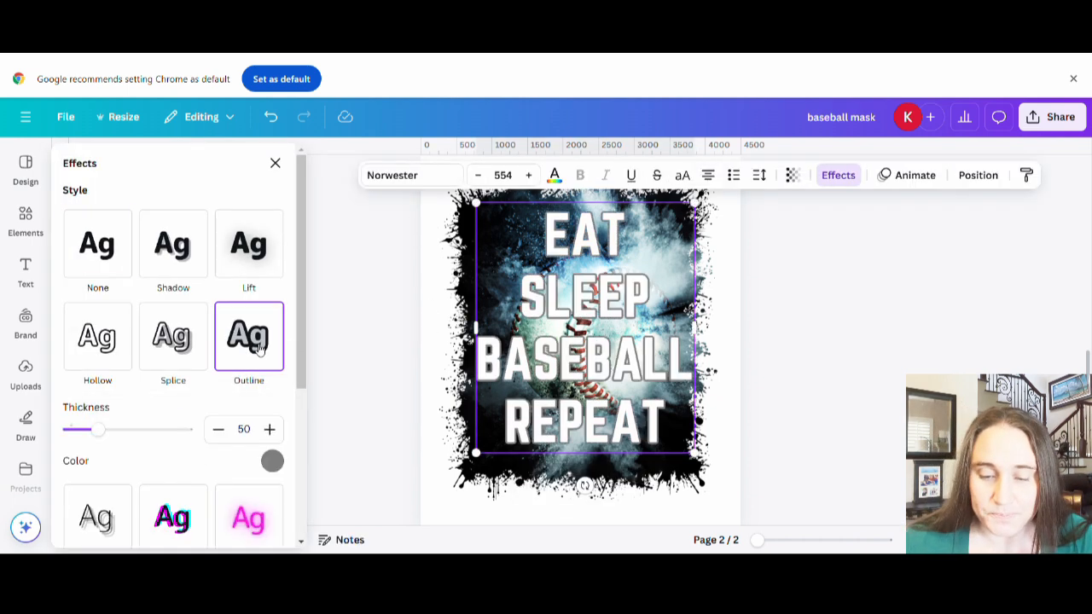
left_click(273, 461)
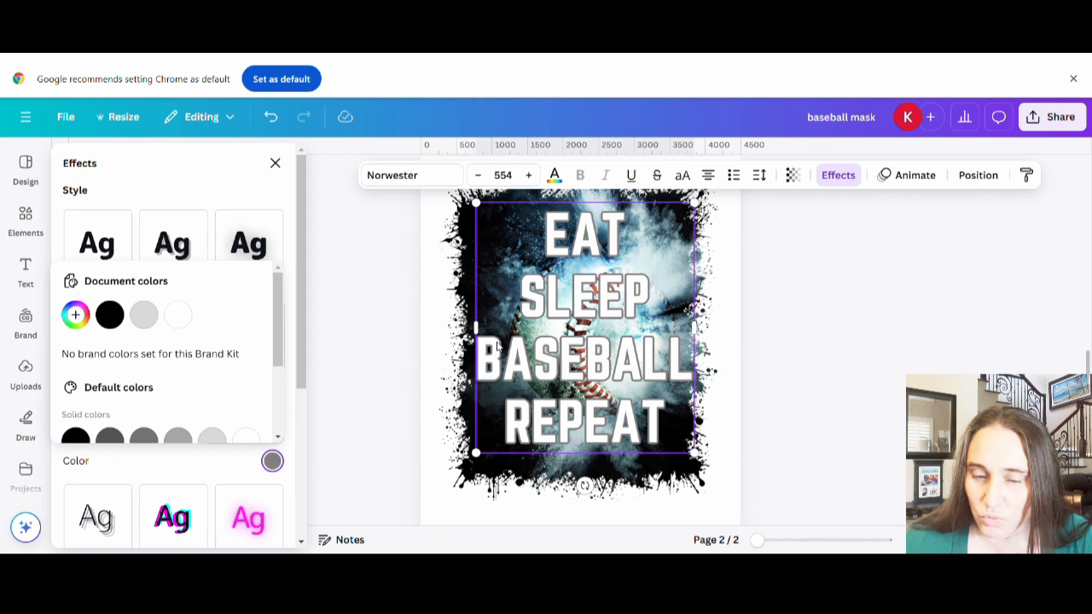
scroll(156, 366, "down", 3)
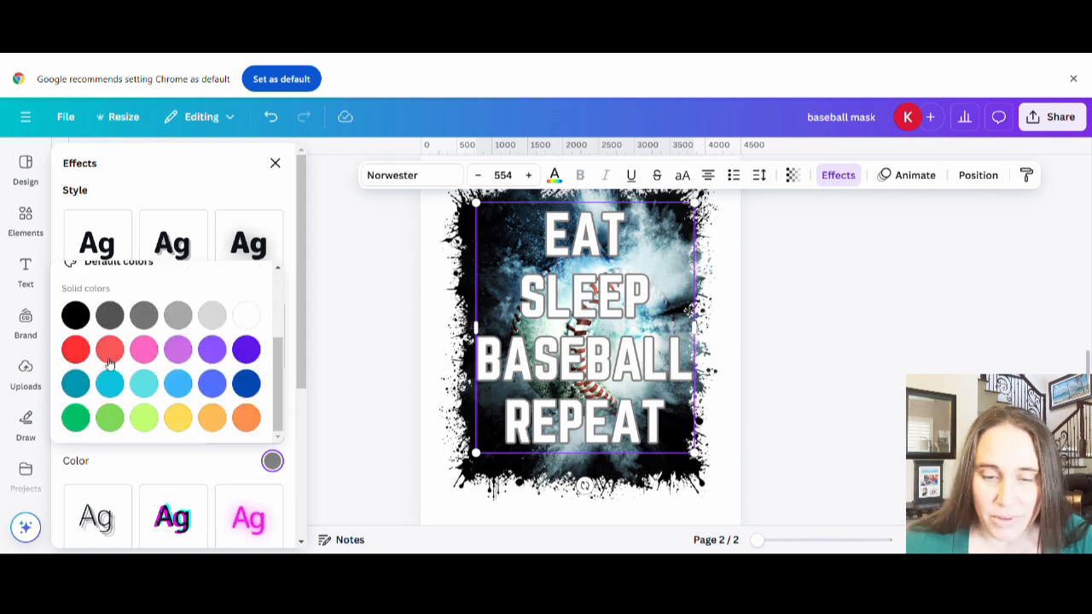
left_click(75, 350)
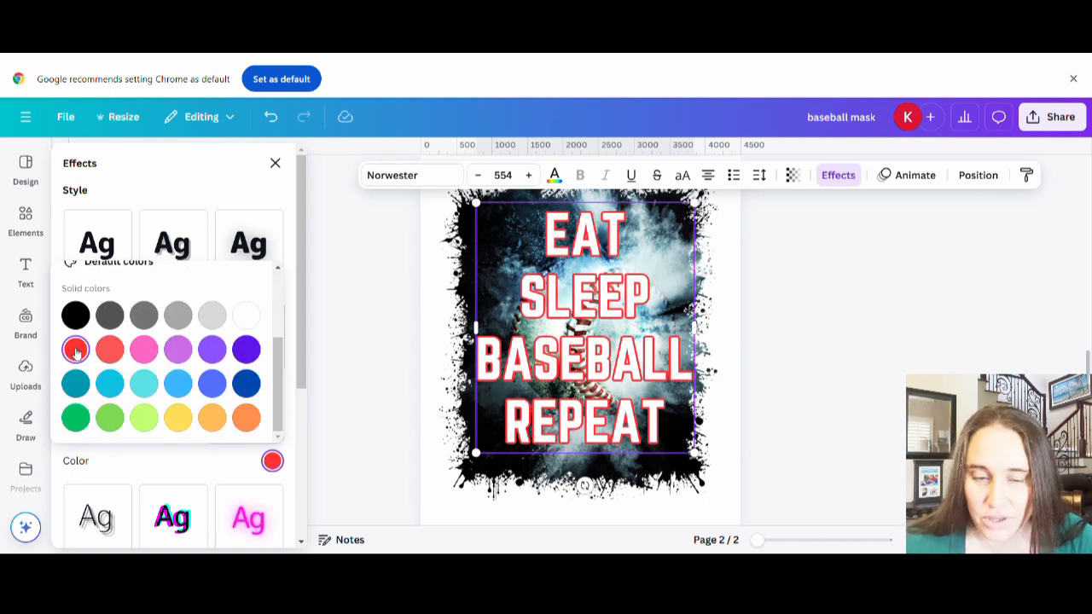
scroll(75, 354, "up", 3)
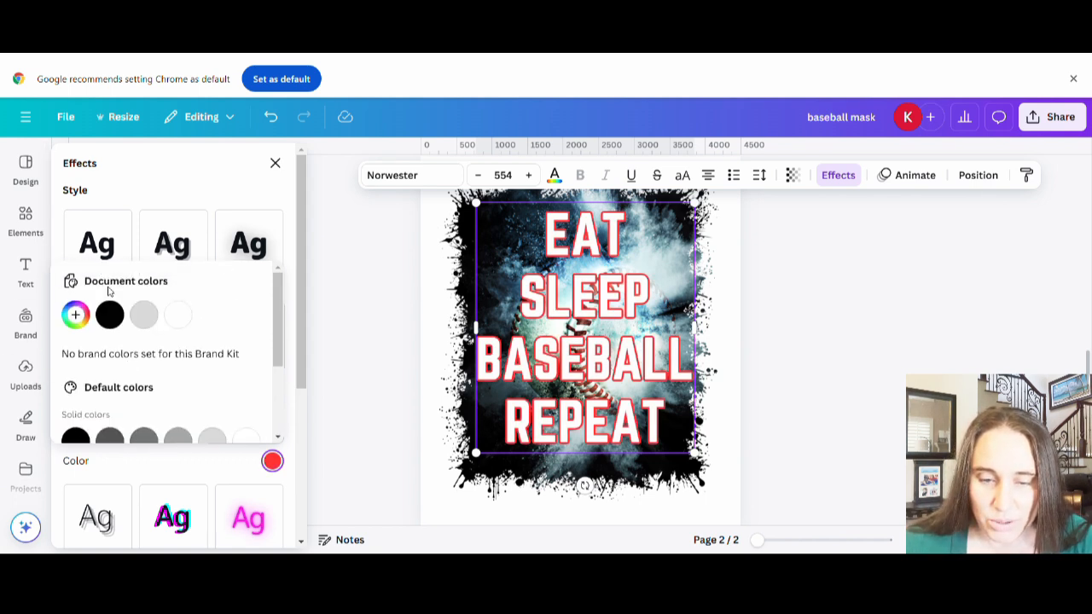
- Sample a new outline color from the baseball's red stitching and darken it to a deep brick red
left_click(75, 316)
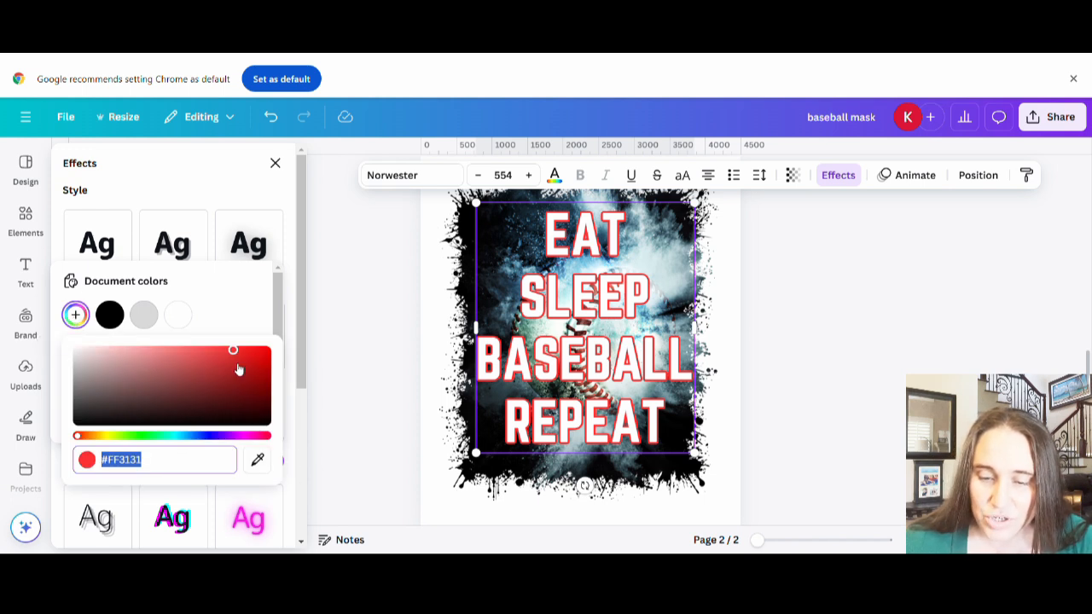
left_click(257, 461)
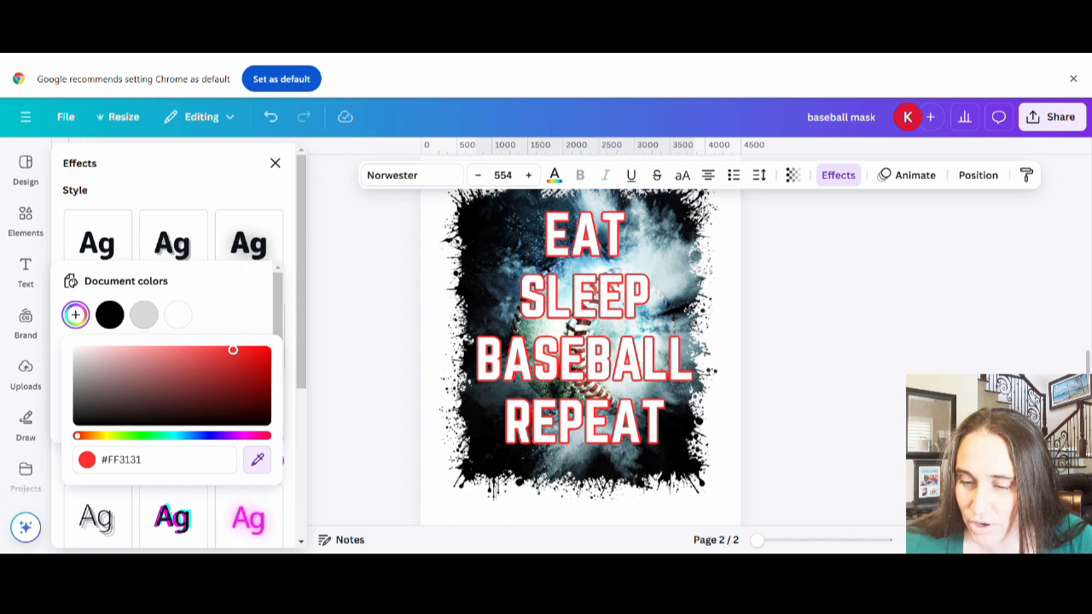
left_click(599, 381)
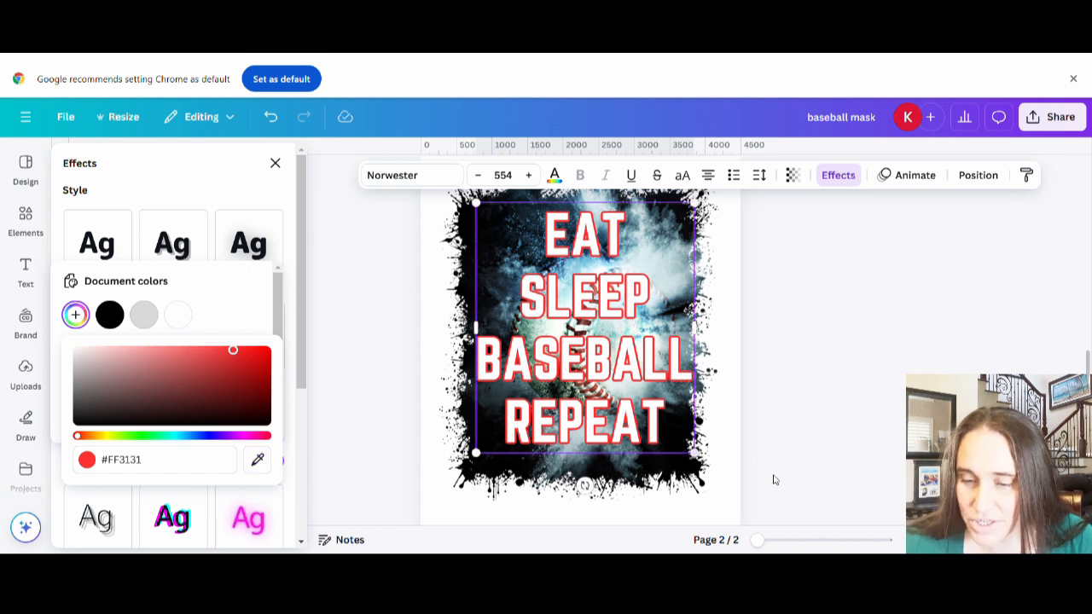
left_click(258, 460)
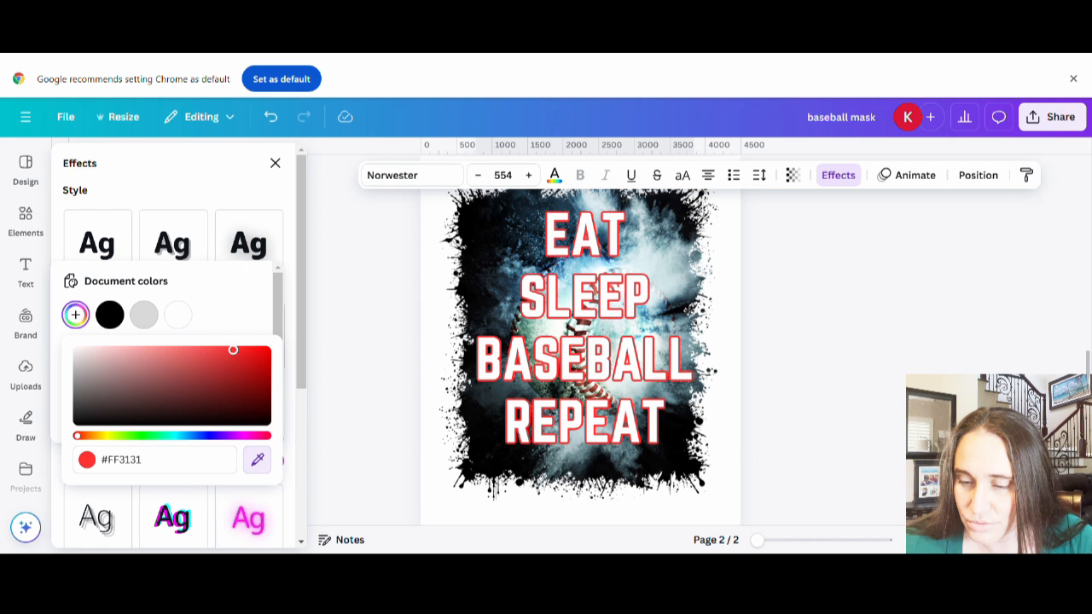
left_click(590, 395)
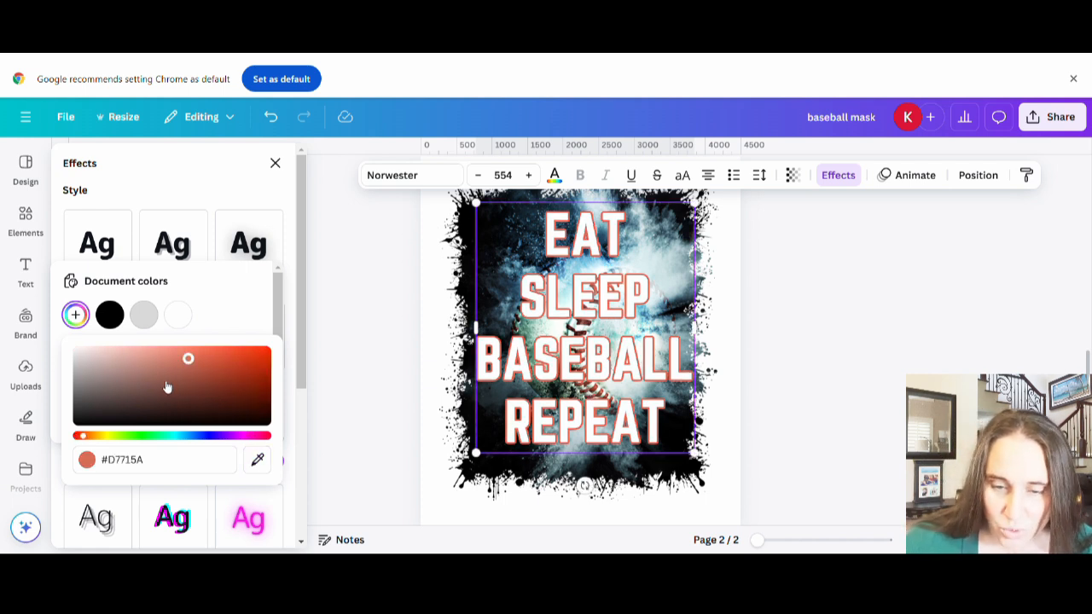
left_click(199, 367)
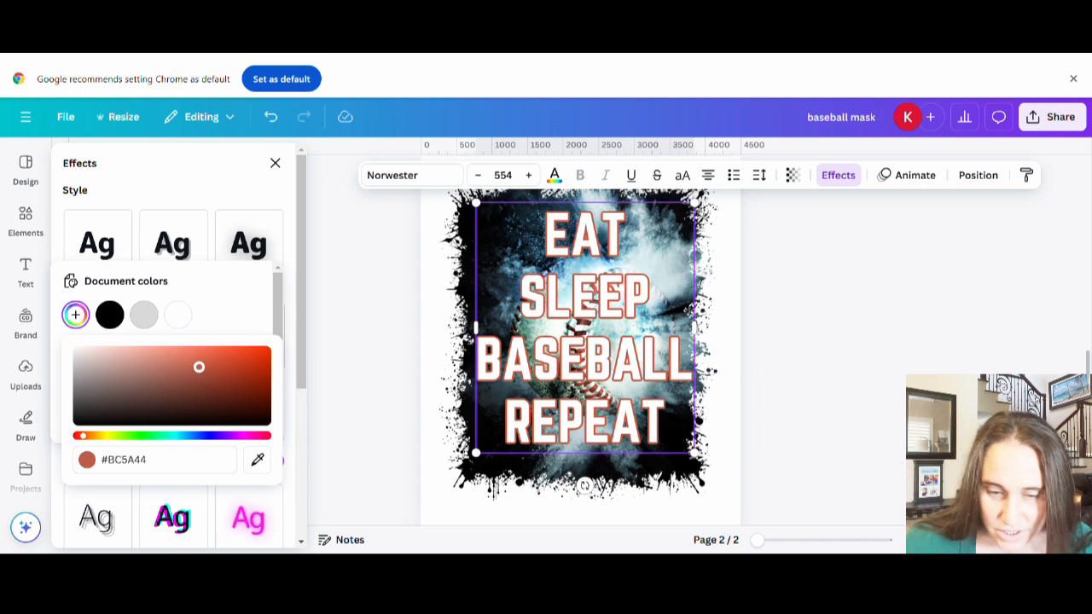
left_click(81, 437)
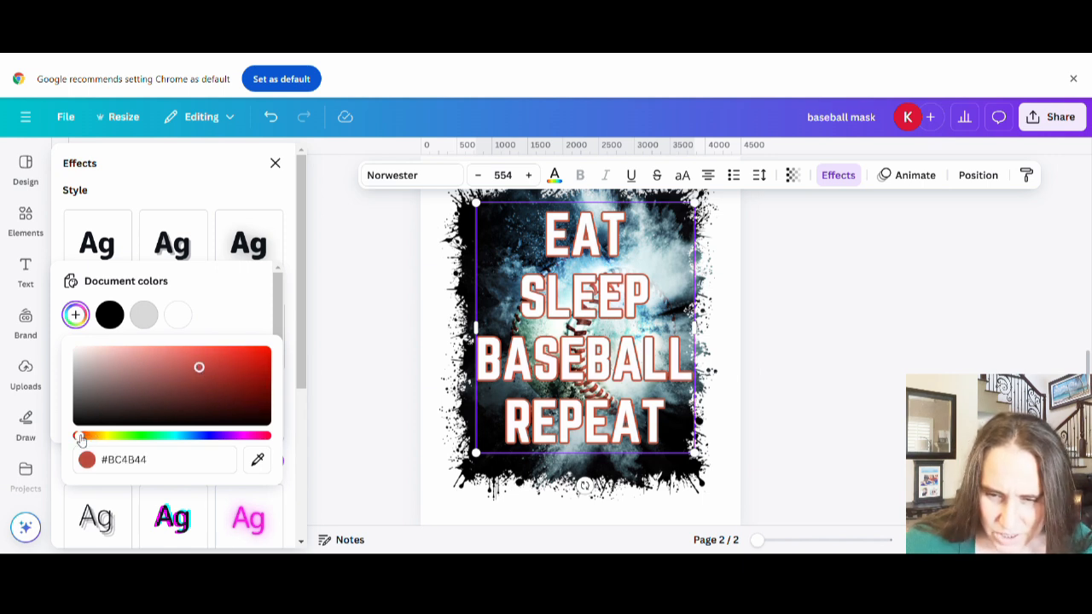
left_click(205, 373)
left_click(772, 318)
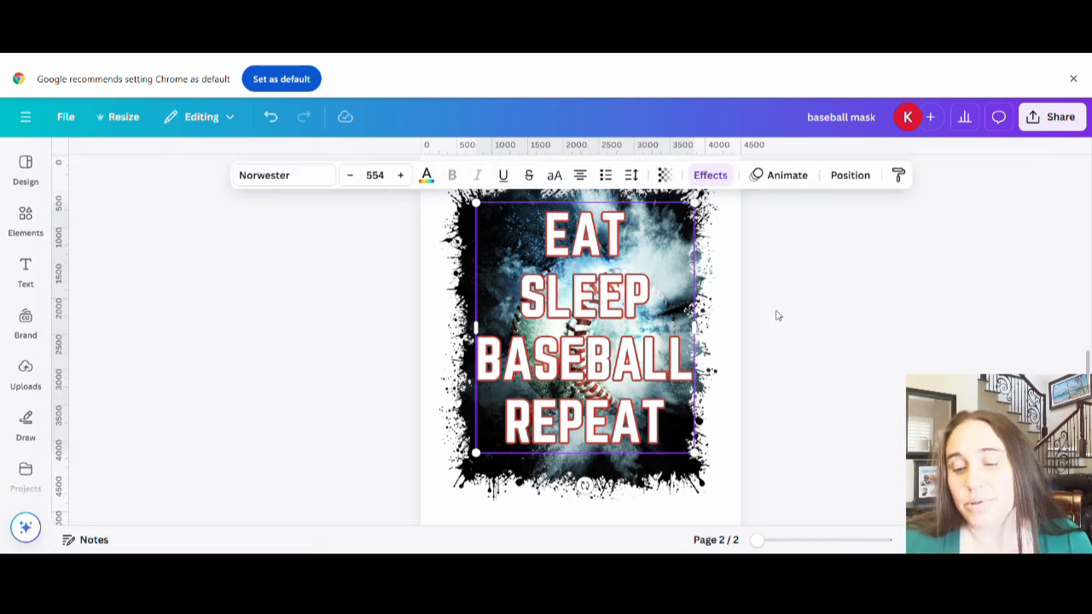
- Increase the thickness of the text's brick-red outline moderately, keeping the Outline effect, and reselect the text
left_click(623, 355)
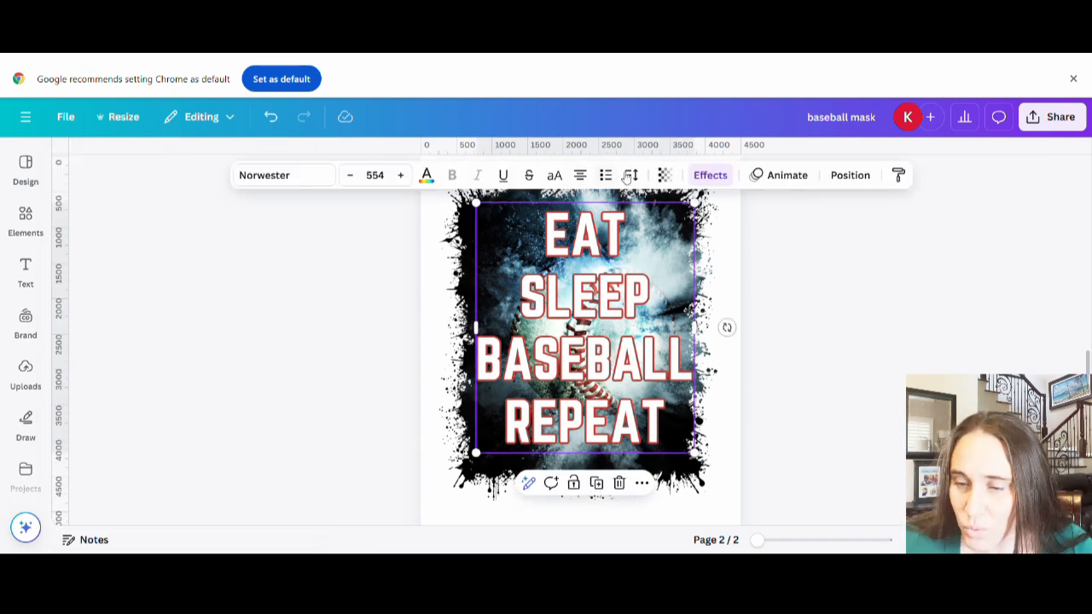
left_click(710, 176)
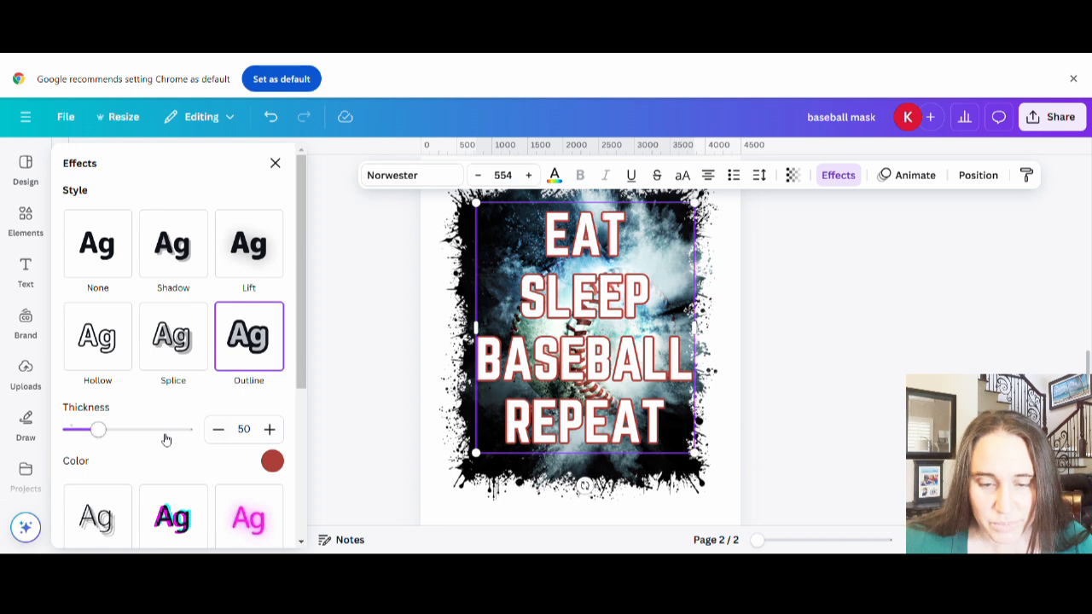
left_click_drag(105, 432, 122, 432)
left_click(795, 380)
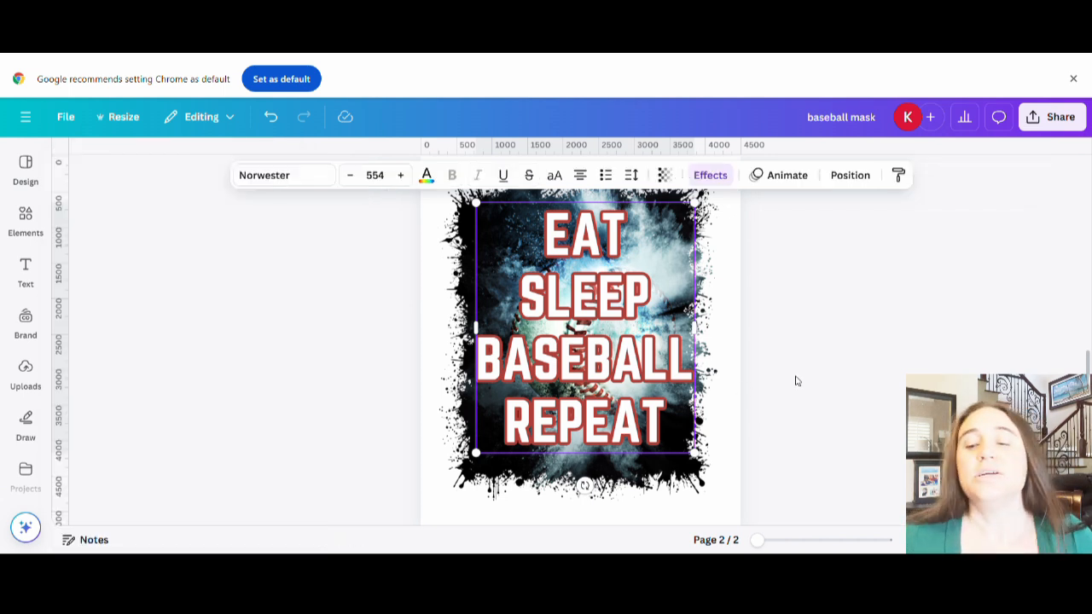
left_click(584, 369)
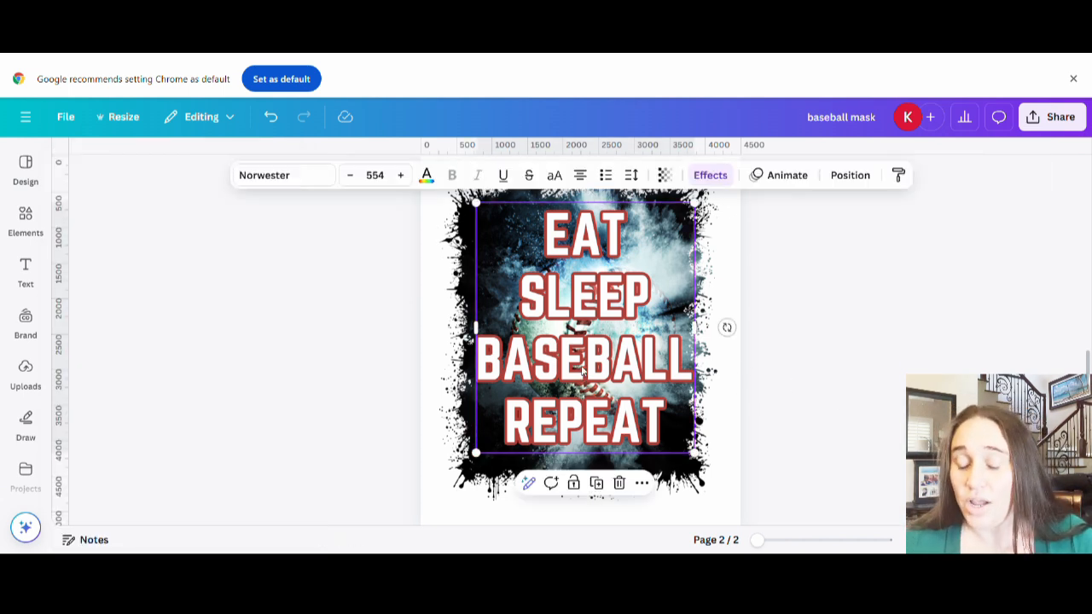
- Try fading the four-line text heavily so the baseball shows through, using a low transparency value
left_click(664, 176)
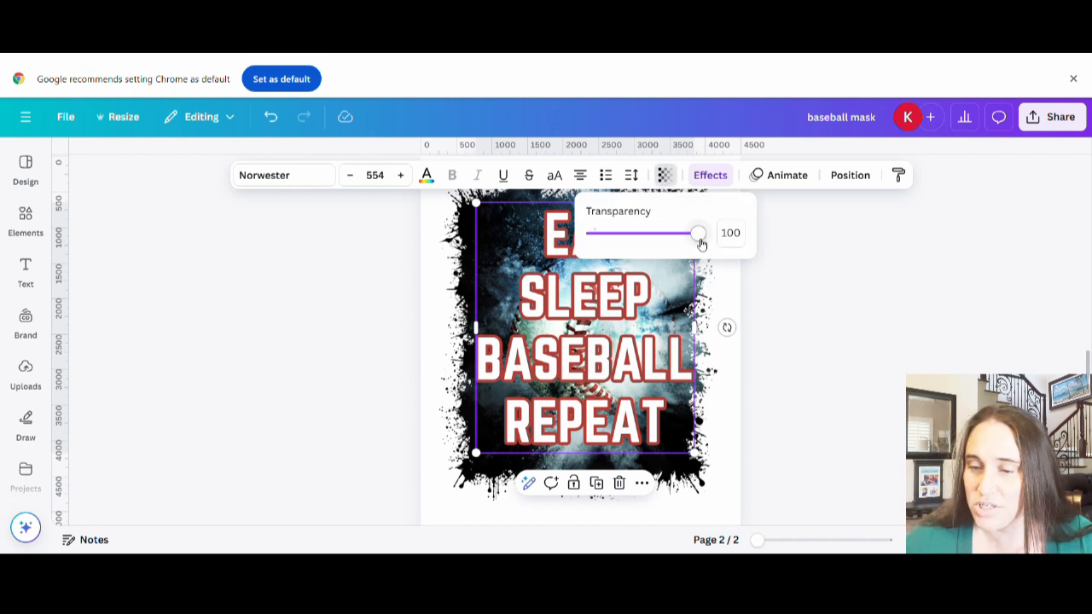
left_click_drag(701, 244, 596, 256)
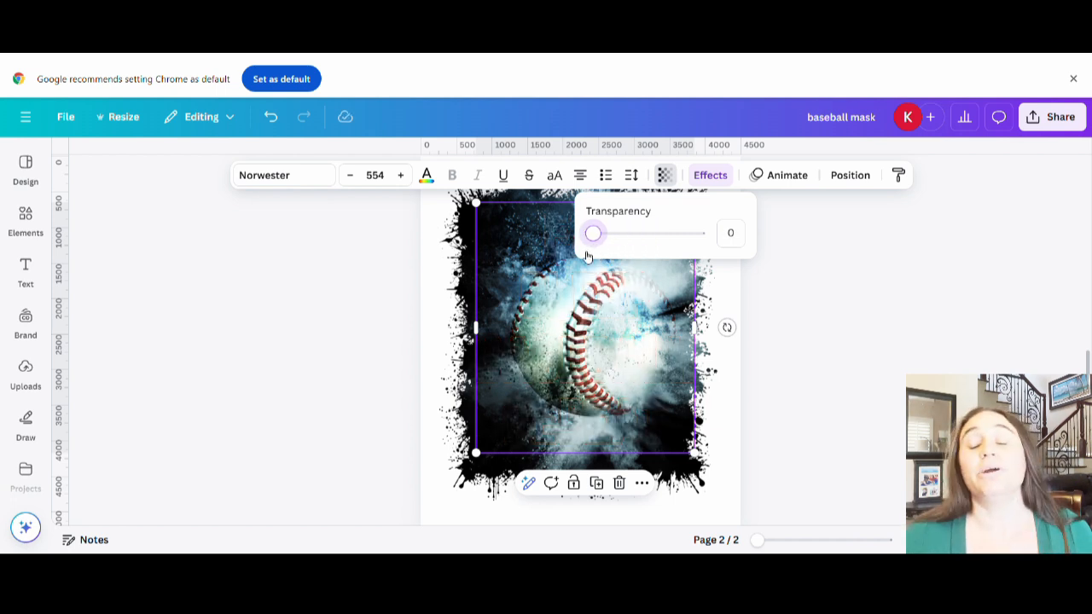
left_click_drag(599, 235, 642, 246)
mouse_move(649, 245)
left_mouse_down()
mouse_move(622, 249)
mouse_move(636, 247)
left_mouse_up()
left_click(838, 346)
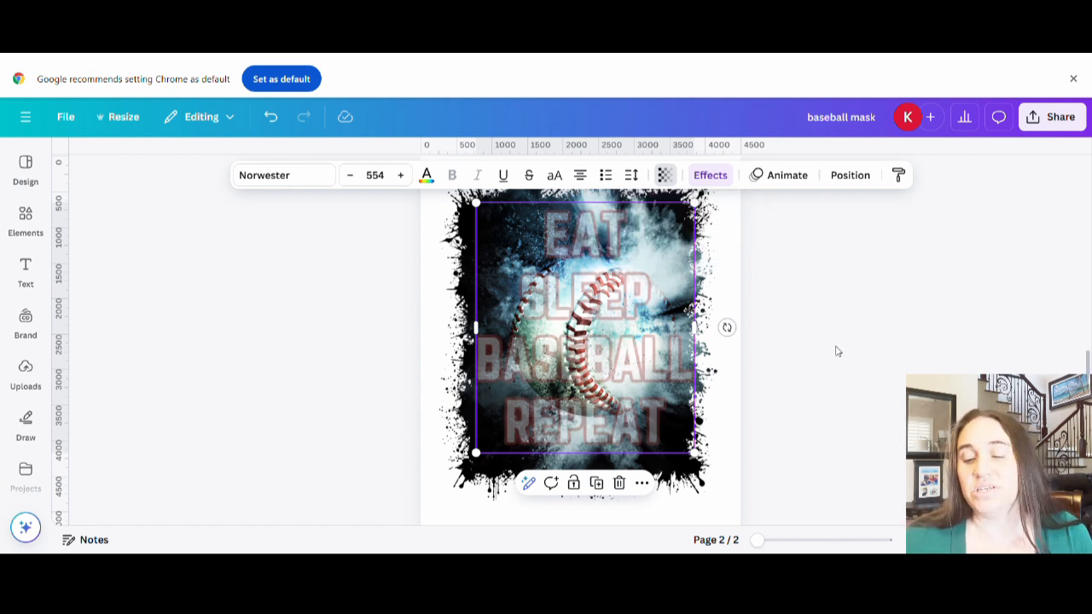
scroll(876, 378, "up", 1)
scroll(875, 384, "down", 1)
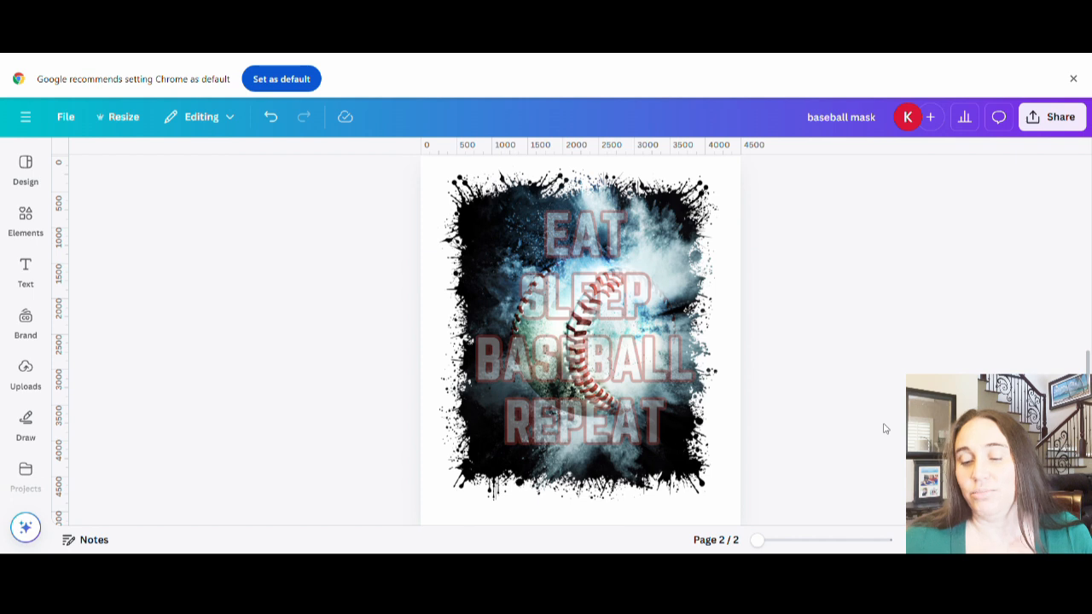
- Set the four-line text's transparency to 72
left_click(666, 377)
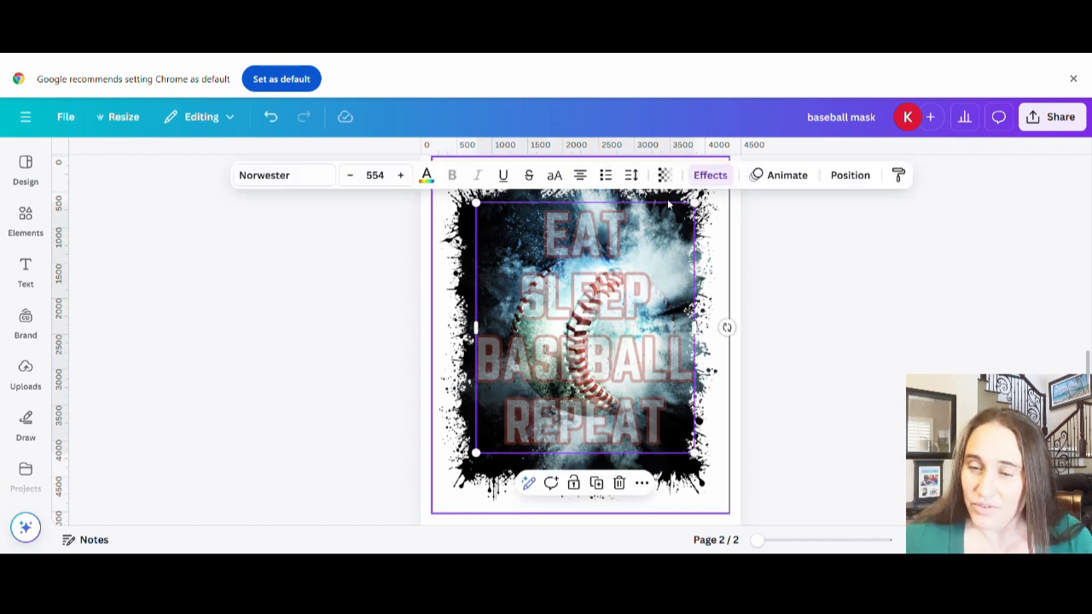
left_click(664, 176)
left_click_drag(629, 242, 676, 248)
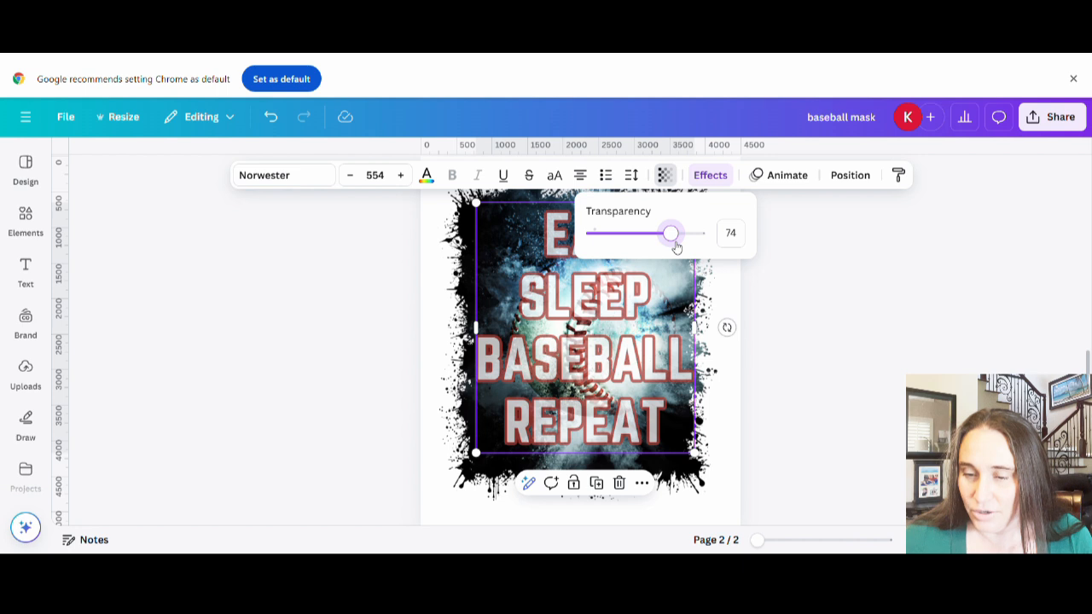
left_click_drag(676, 248, 674, 244)
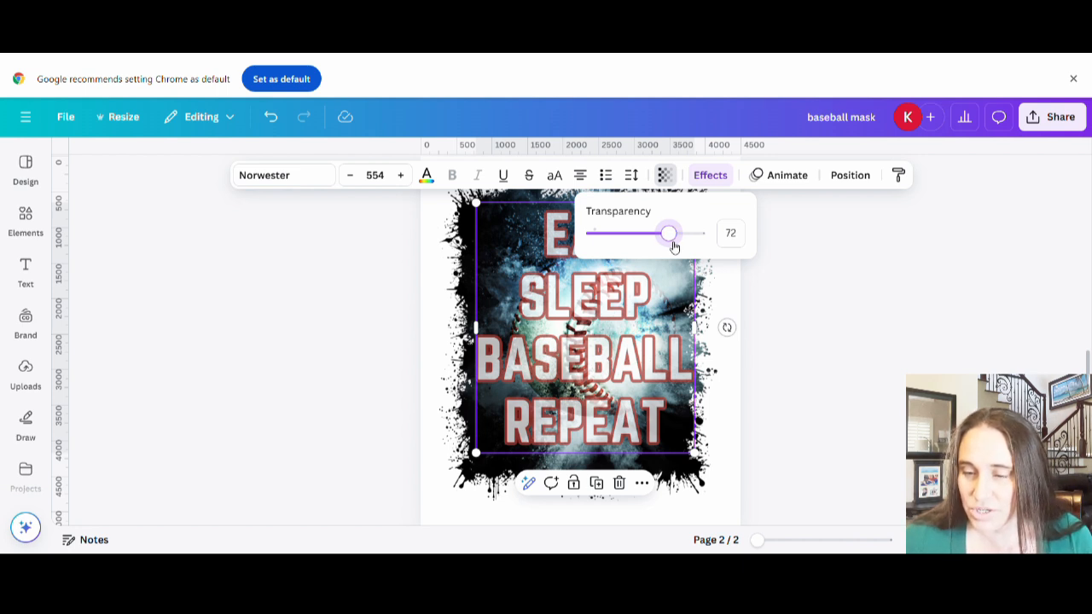
left_click(825, 389)
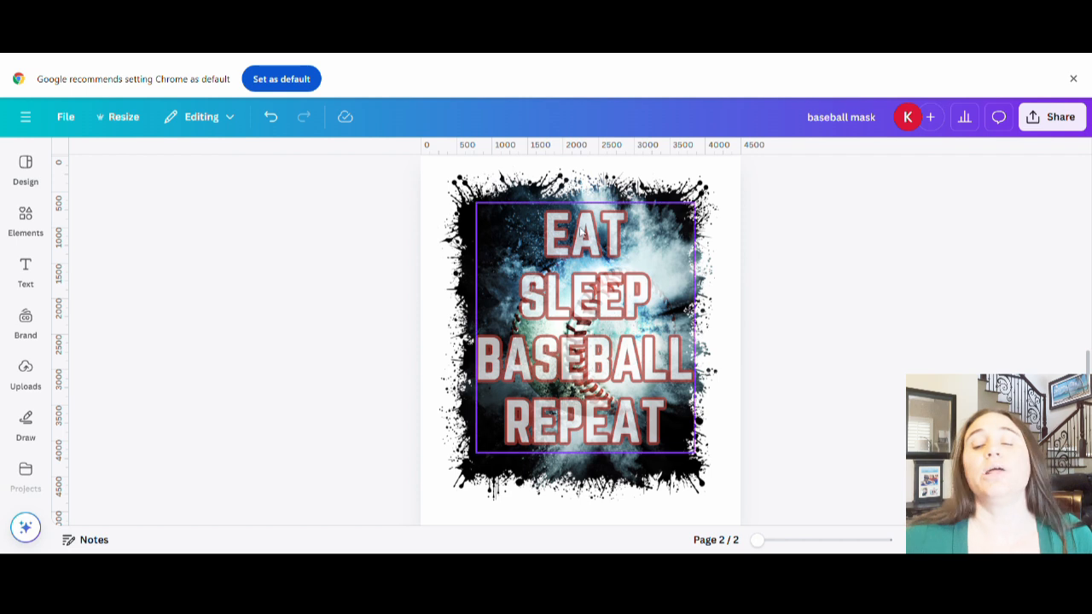
scroll(860, 293, "down", 2)
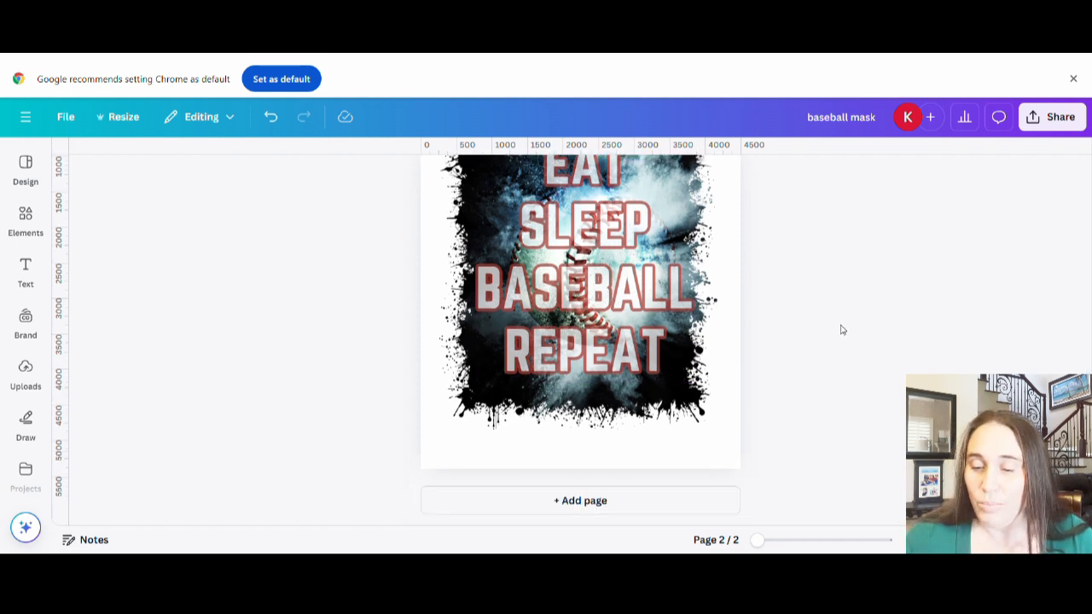
scroll(849, 316, "up", 3)
scroll(855, 317, "down", 1)
scroll(855, 317, "down", 1)
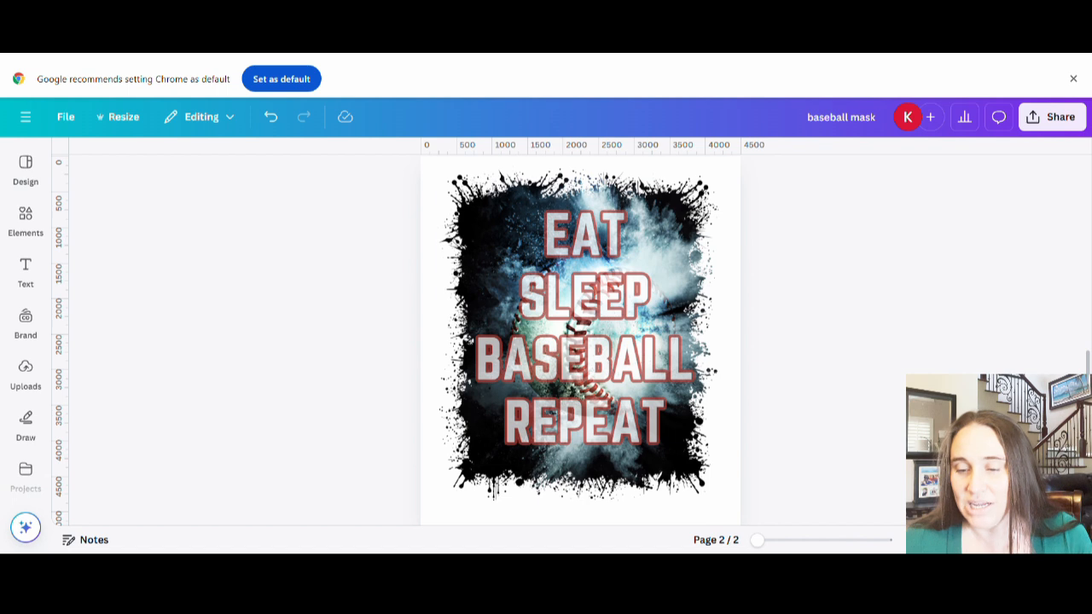
- Enlarge only the words EAT and SLEEP to font size 610
left_click(599, 254)
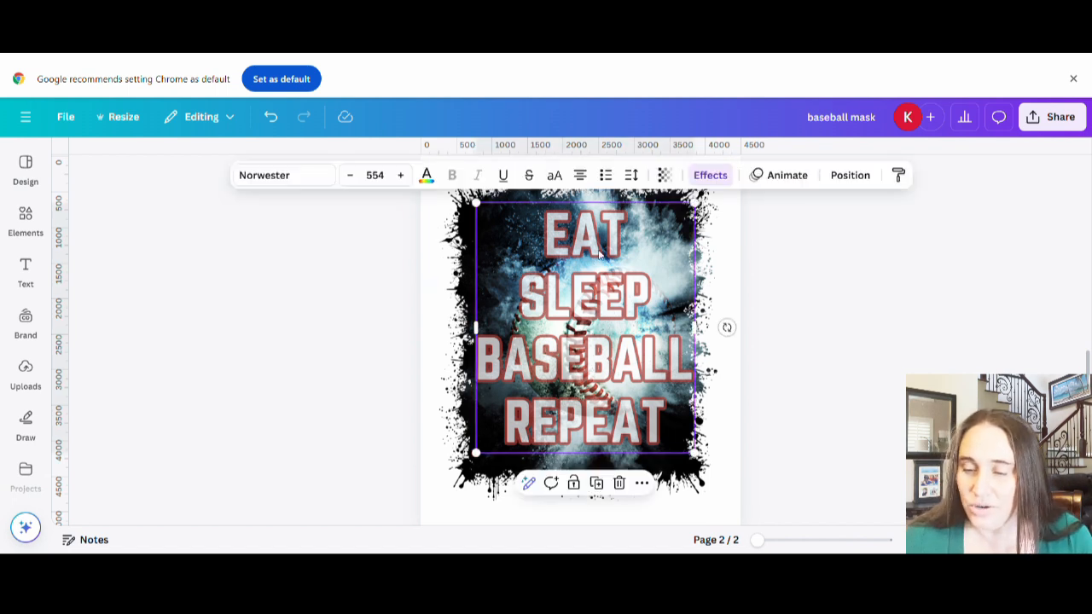
left_click(632, 295)
left_click_drag(660, 296, 542, 214)
left_click(400, 175)
left_click(400, 175)
left_click(401, 175)
left_click(401, 175)
left_click(401, 175)
left_click(401, 175)
left_click(401, 175)
left_click(400, 175)
left_click(401, 175)
left_click(400, 174)
left_click(400, 175)
left_click(400, 174)
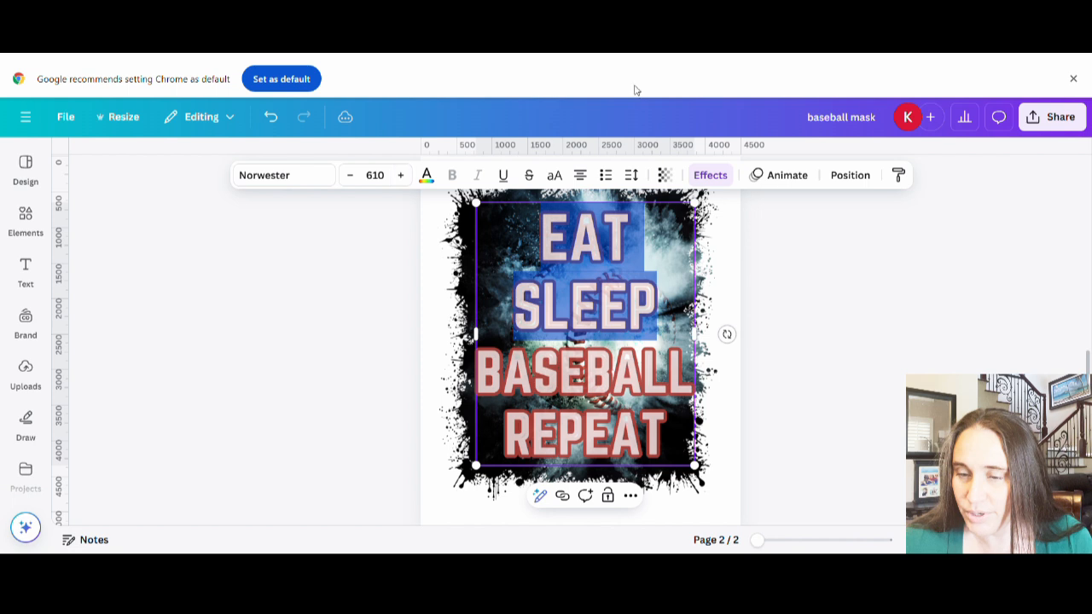
- Set the letter spacing of EAT and SLEEP to 47 and move the whole text block up slightly
left_click(641, 176)
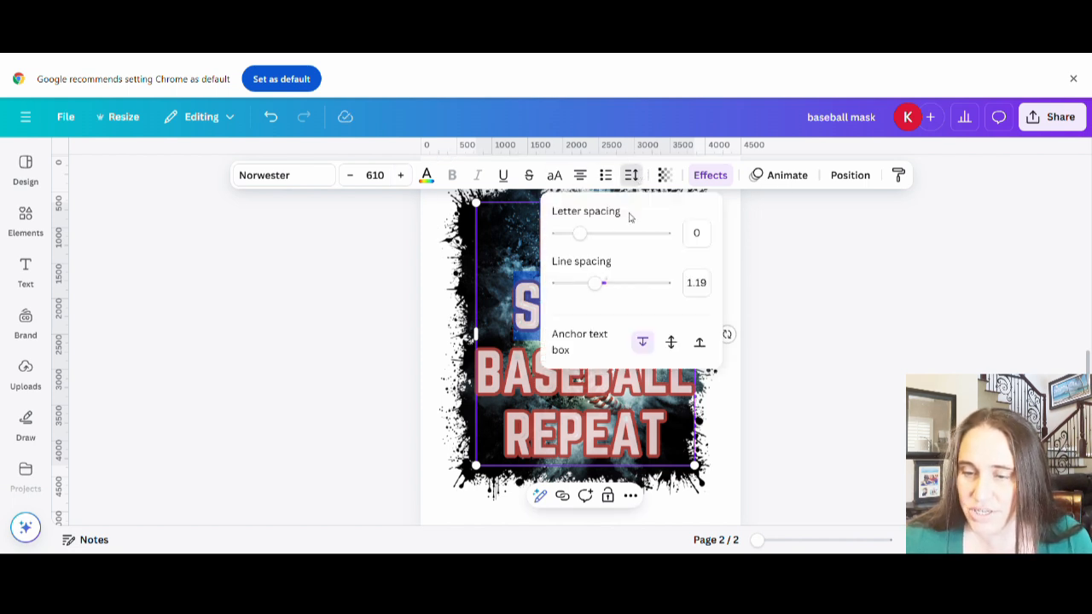
left_click(587, 236)
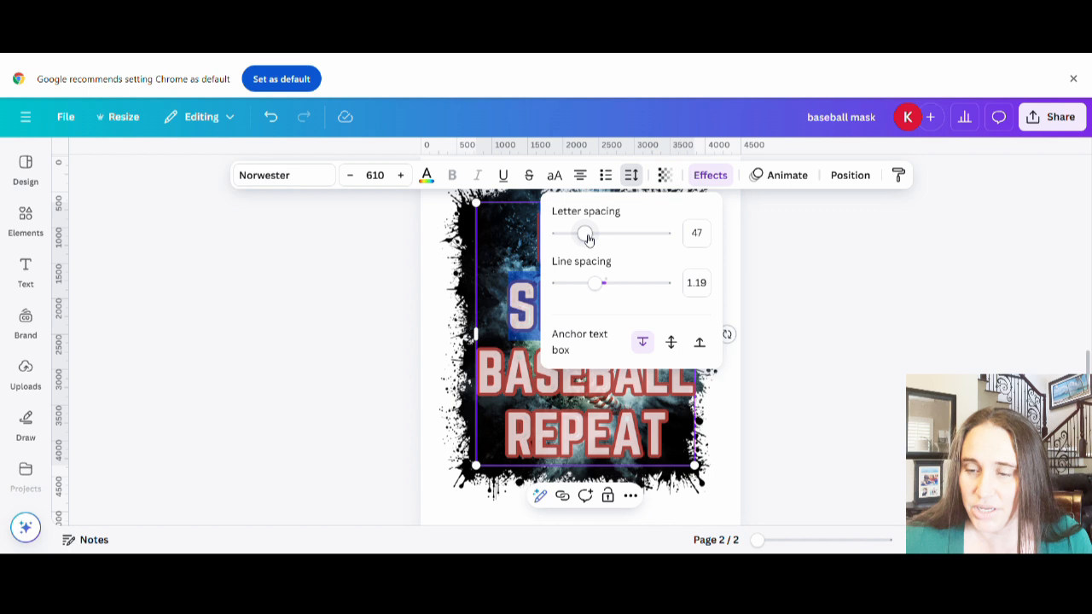
left_click(897, 308)
left_click(896, 412)
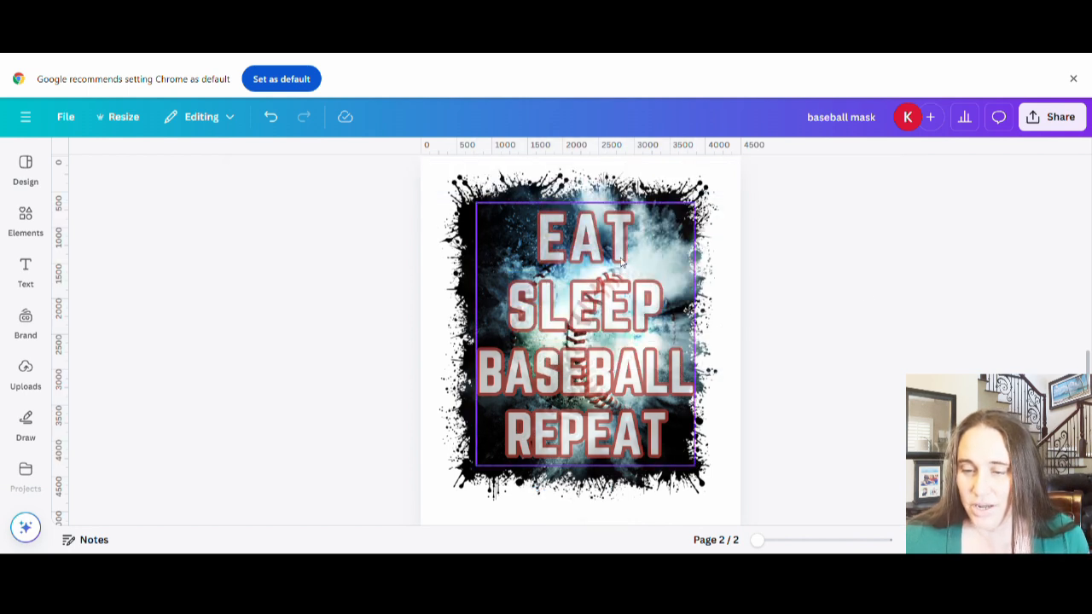
left_click(603, 383)
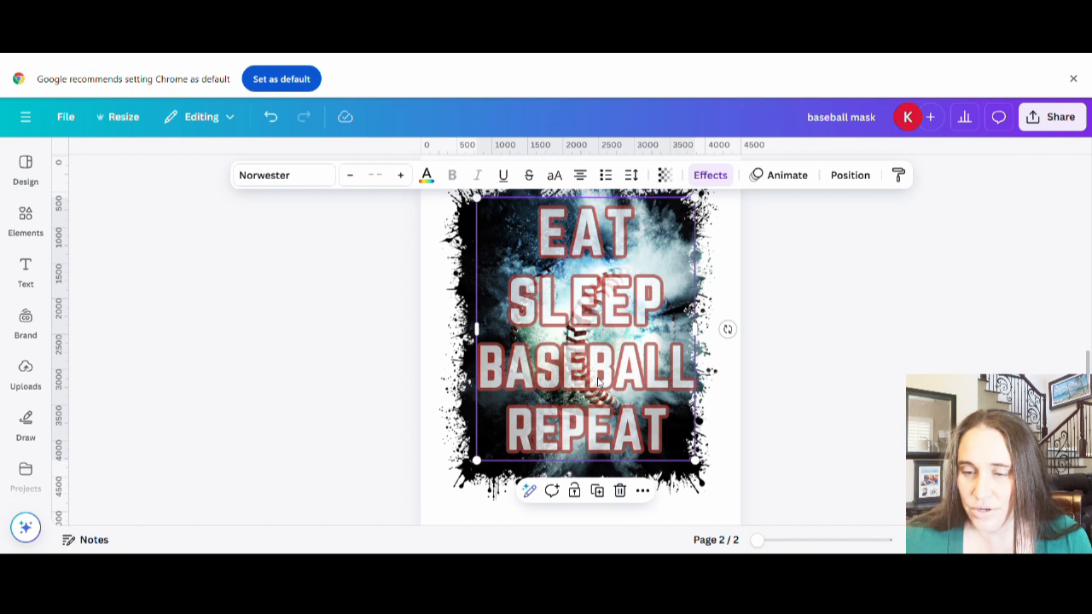
left_click(974, 360)
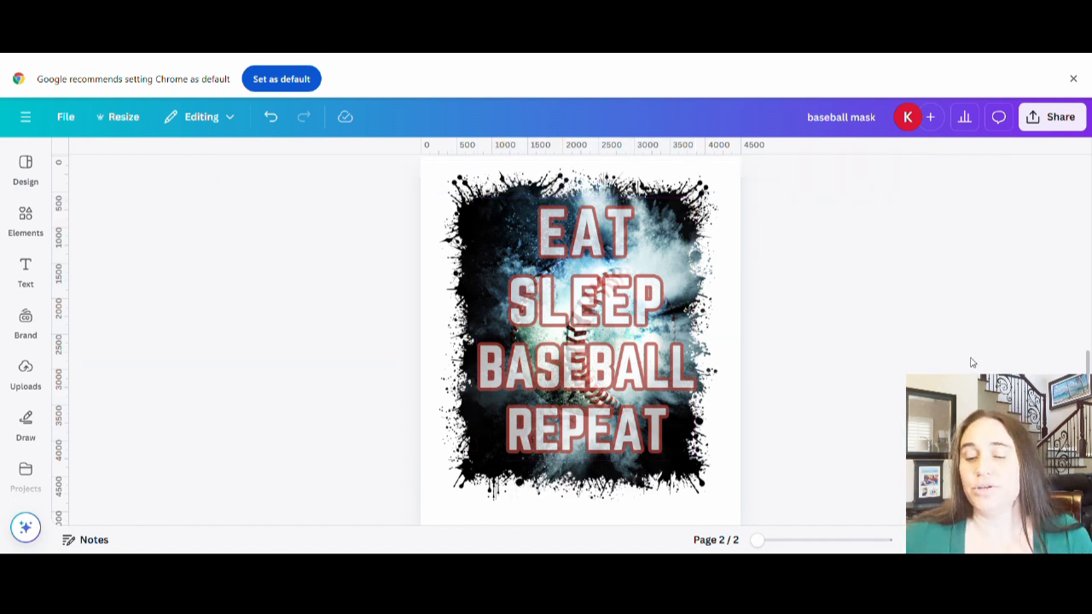
- Tighten the four-line text's line spacing to 0.99 and move the block down and slightly left over the artwork
left_click(633, 366)
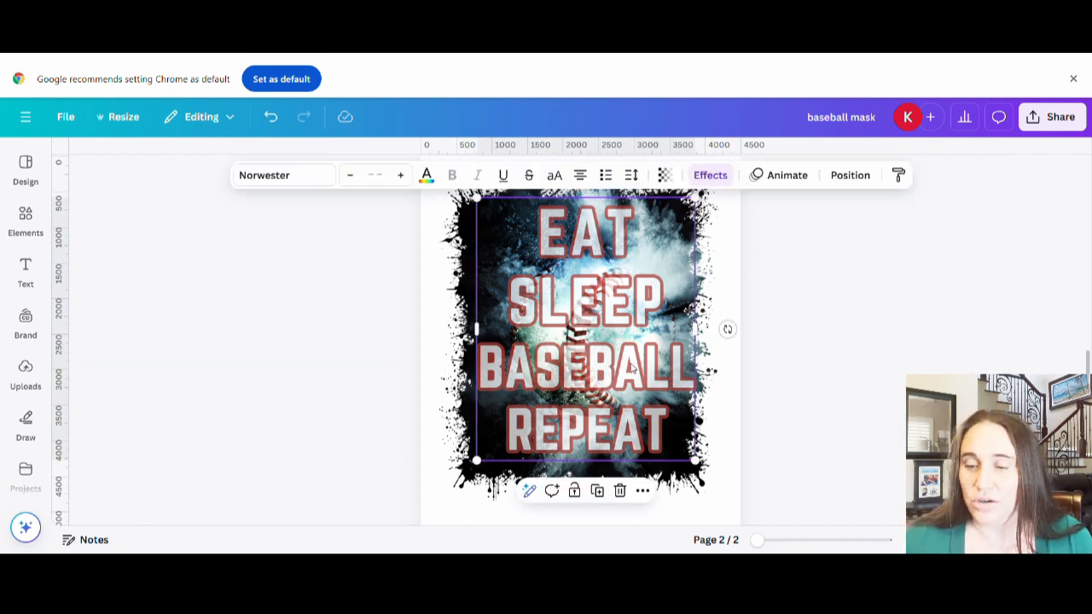
left_click(632, 175)
left_click_drag(597, 282, 586, 283)
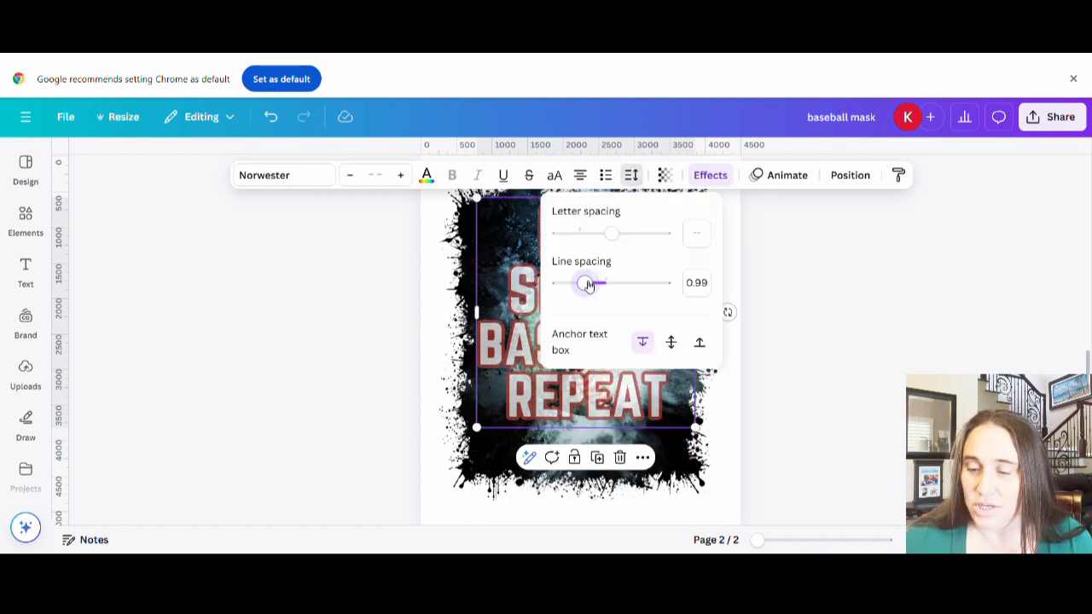
left_click(863, 375)
left_click_drag(605, 344, 605, 358)
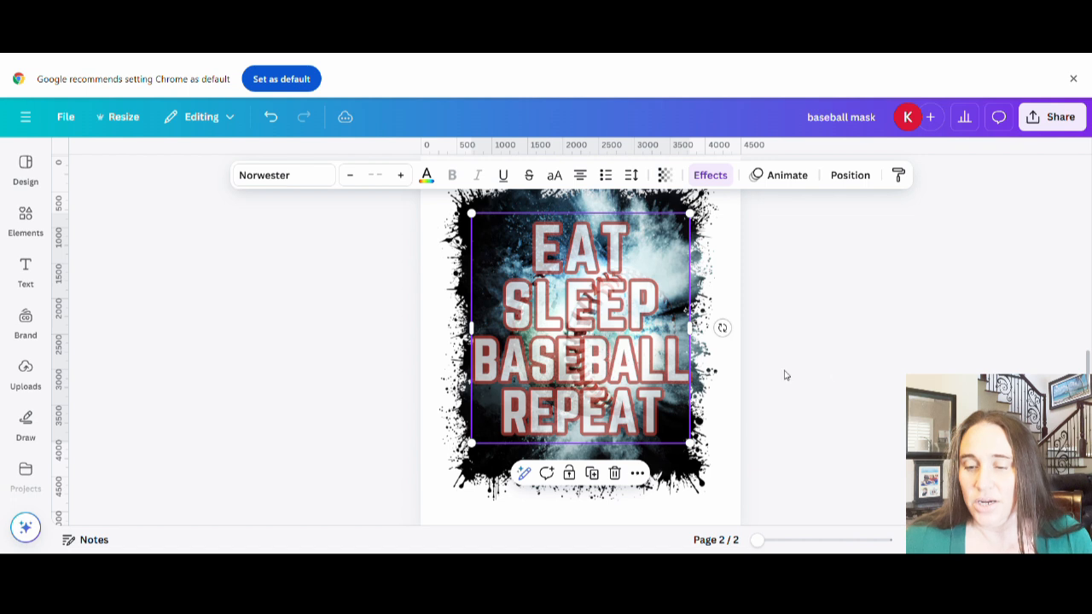
left_click(863, 376)
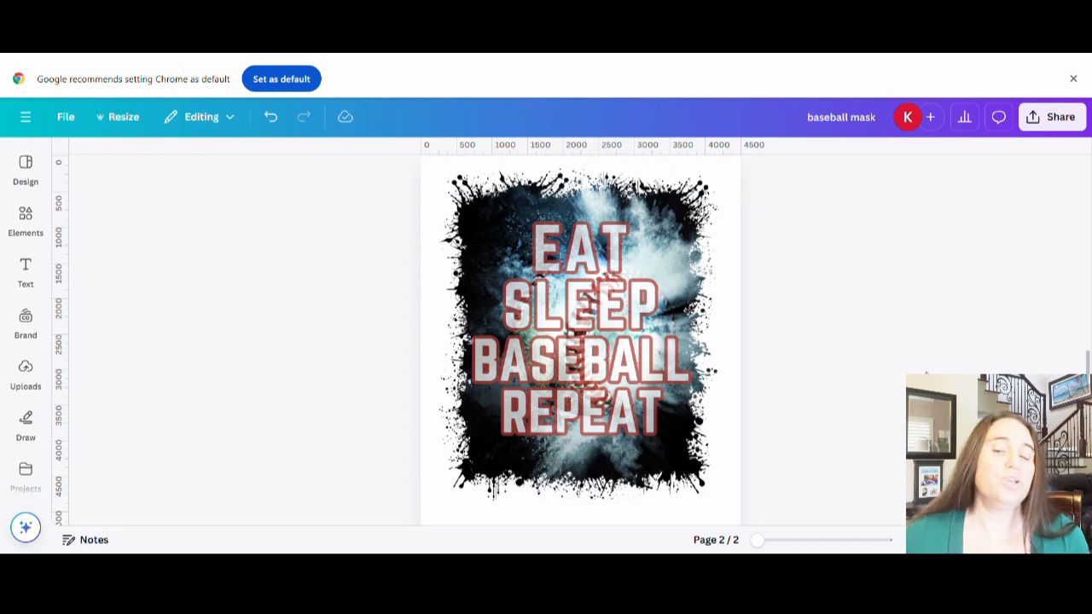
- Loosen the four-line text's line spacing slightly and move the block up to recenter it vertically on the artwork
left_click(566, 376)
left_click(632, 175)
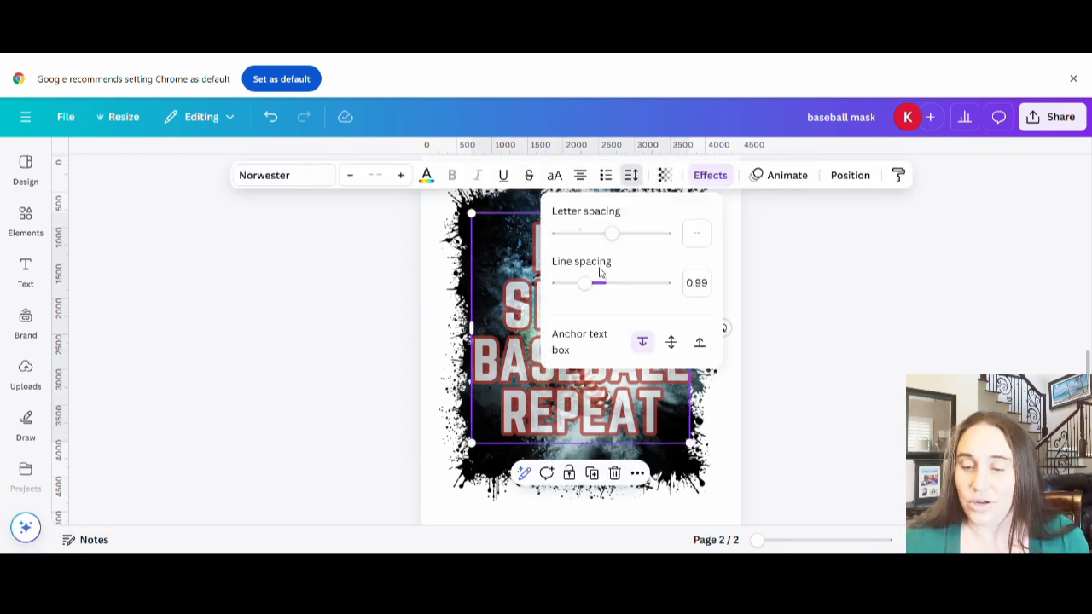
left_click_drag(586, 282, 595, 286)
left_click(771, 337)
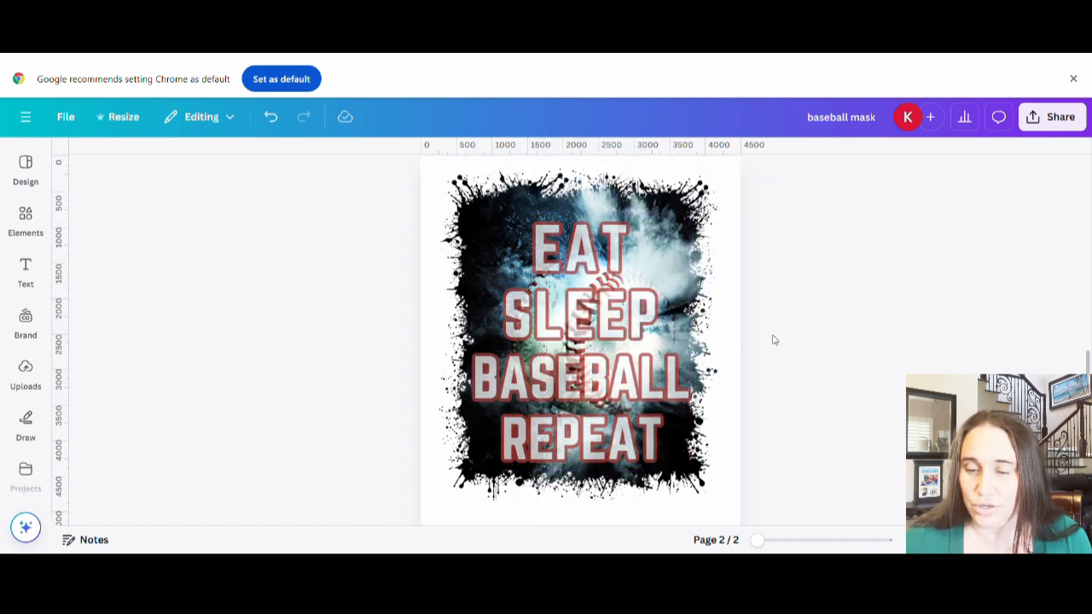
left_click_drag(583, 392, 584, 381)
left_click(834, 372)
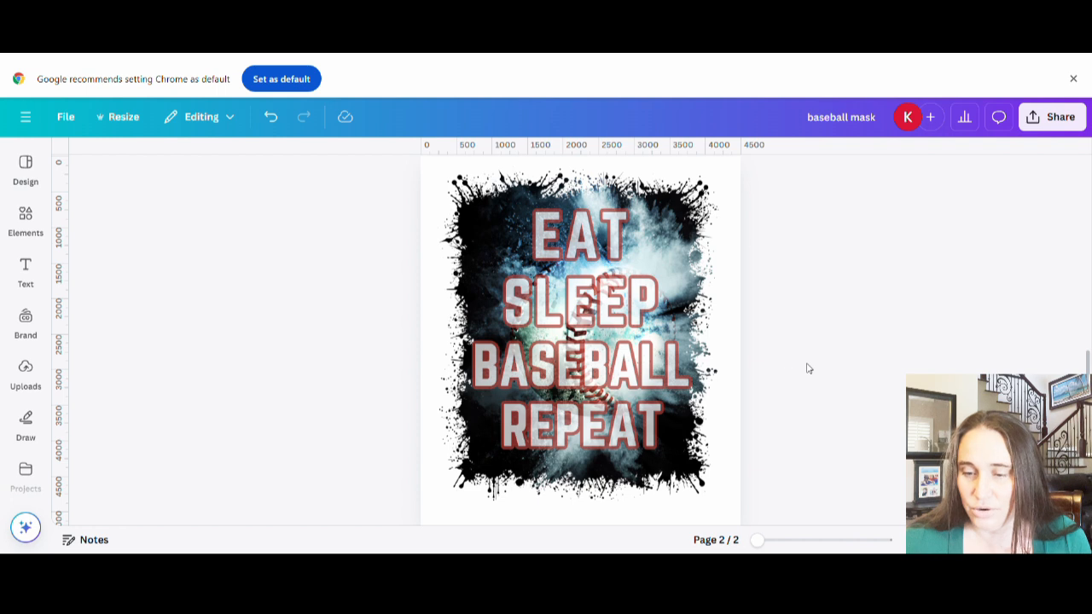
- Title page 2 "eat sleep baseball repeat splatter"
scroll(809, 369, "up", 1)
left_click(503, 222)
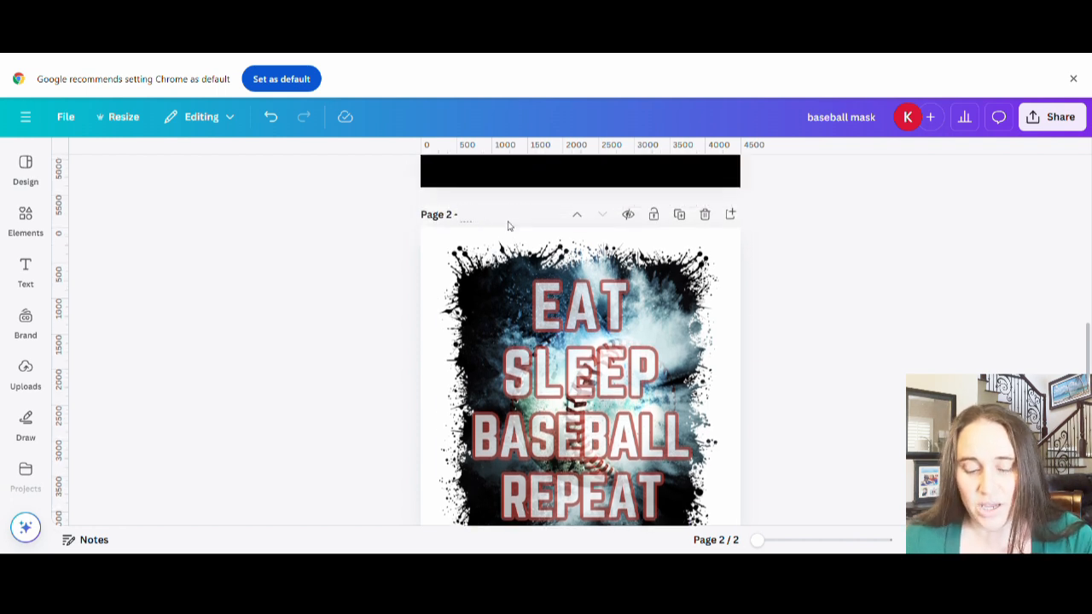
type("eat sl")
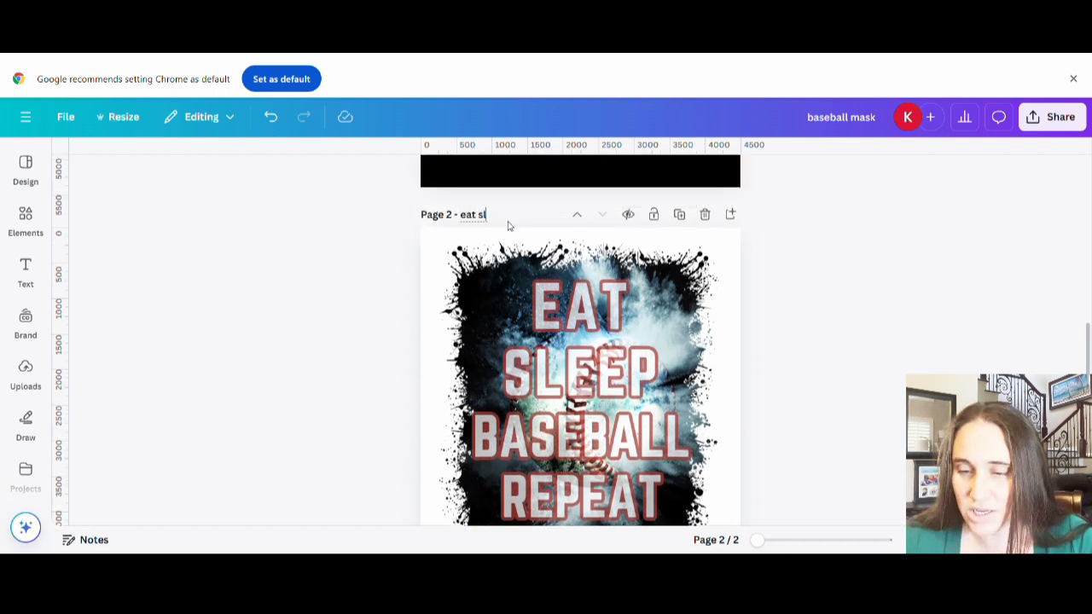
type("eep baseball repea")
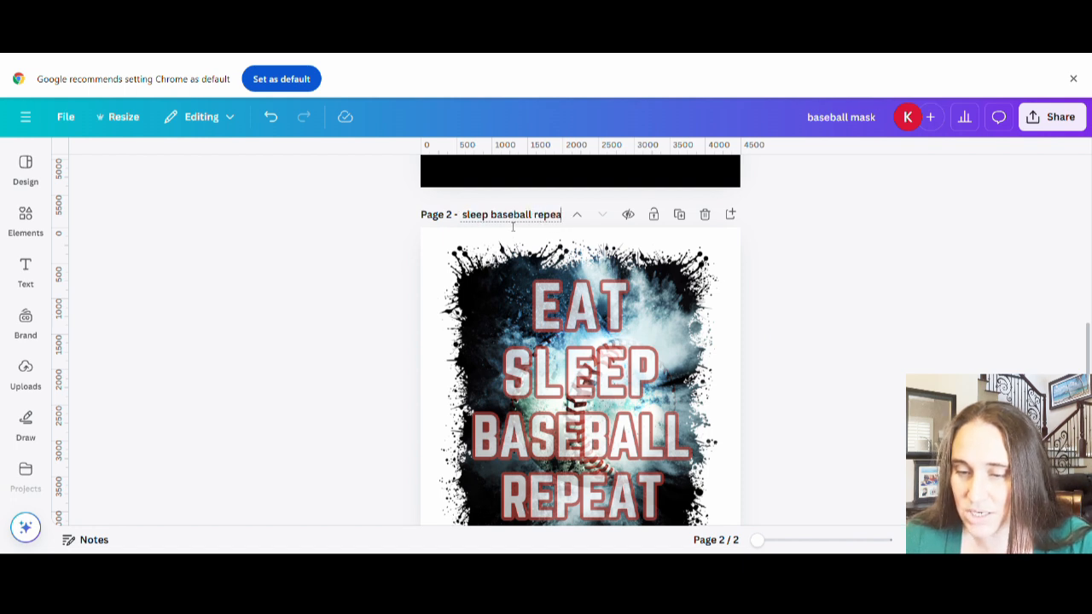
type("t splatte")
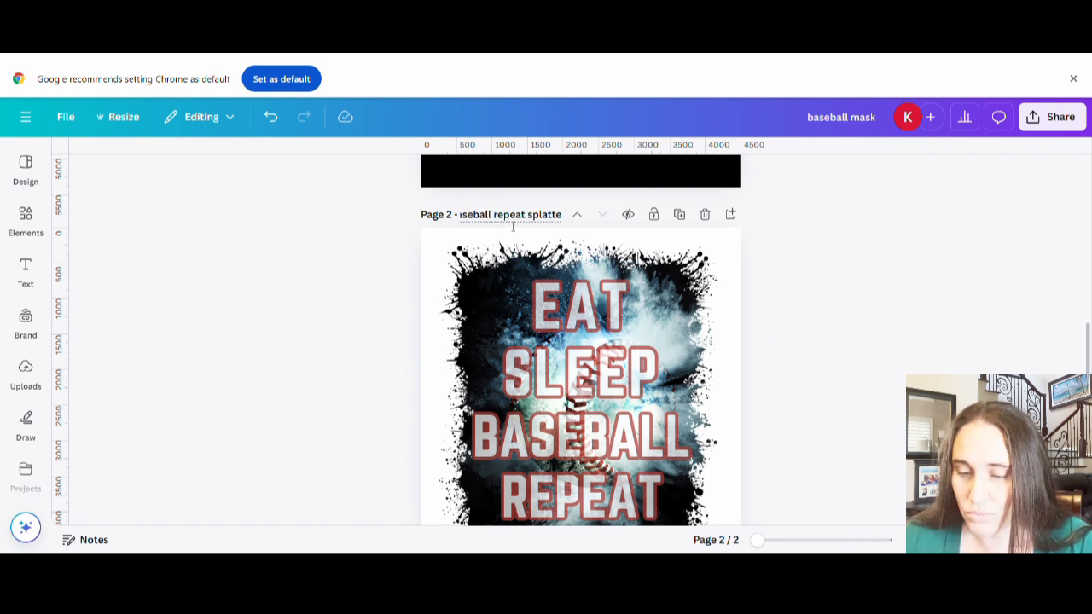
type("r")
left_click(1049, 246)
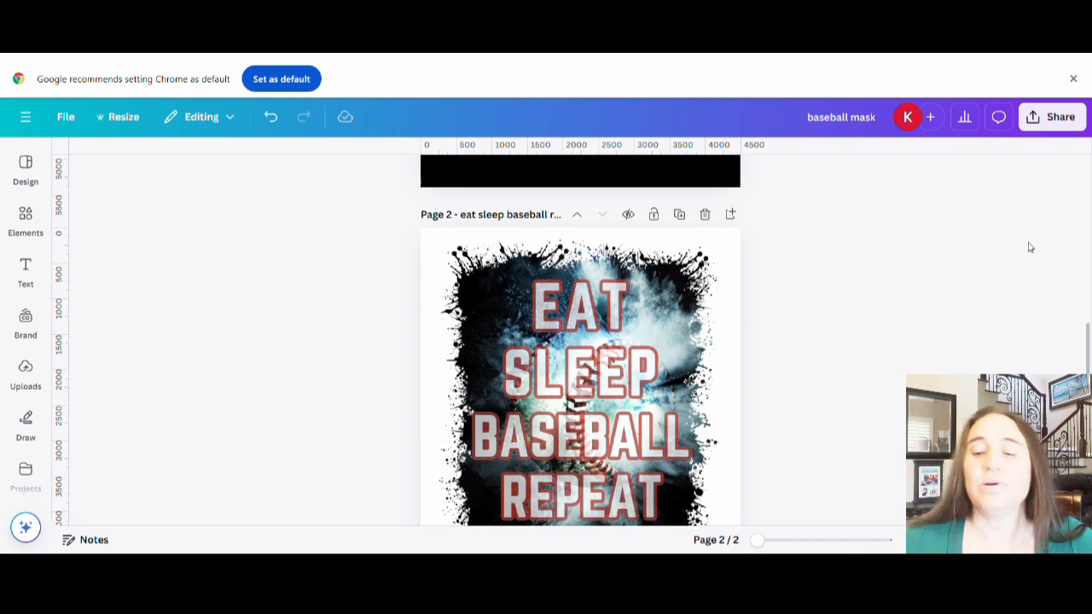
- Set up a PNG download of the design at 4,500 × 5,400 px with a transparent background
scroll(1007, 231, "down", 1)
left_click(1053, 117)
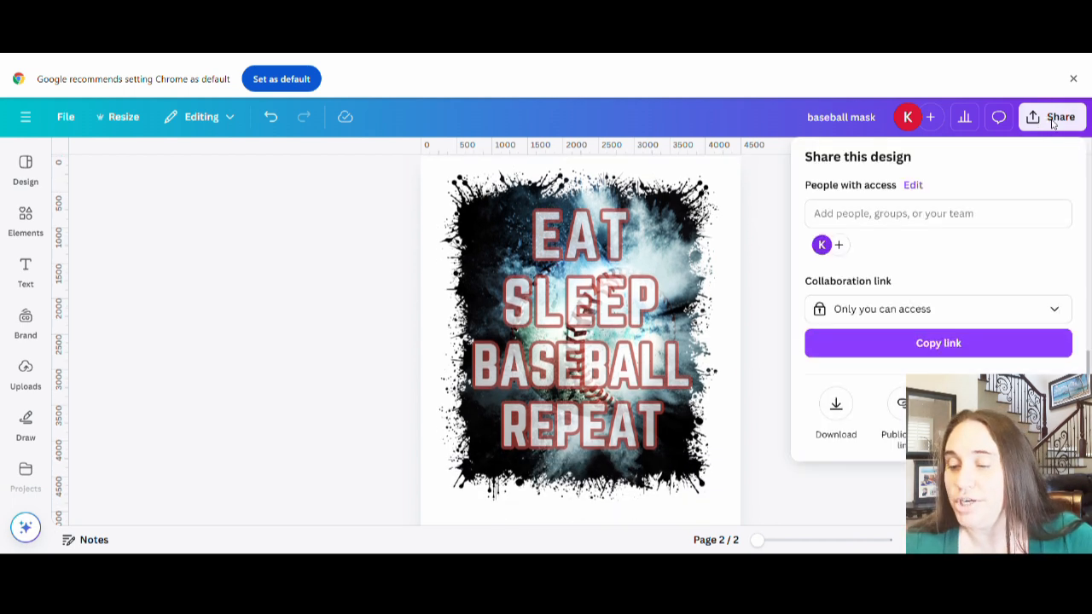
left_click(837, 407)
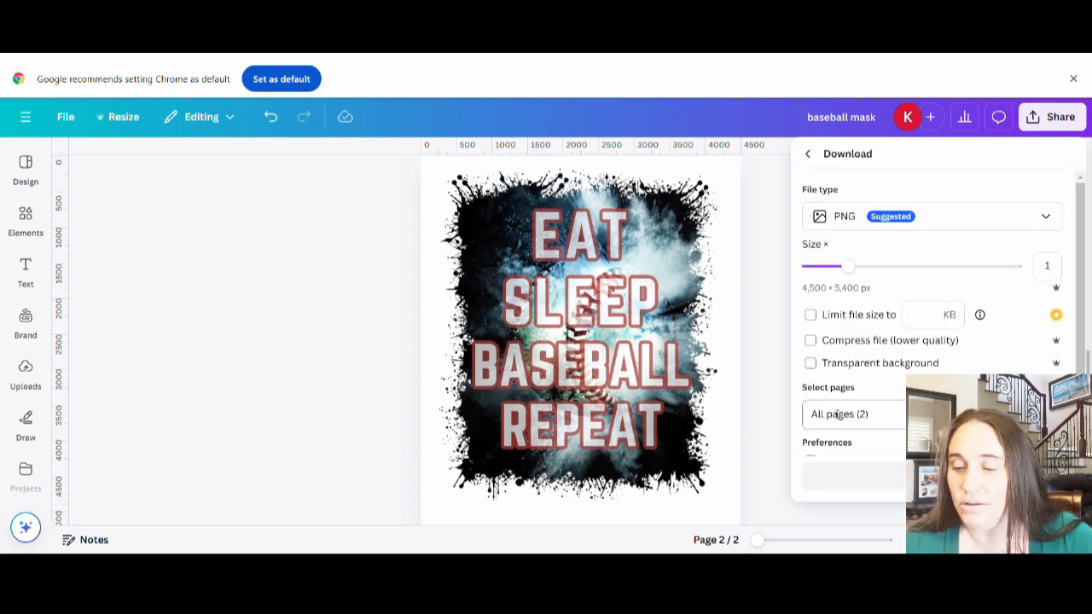
left_click(859, 371)
scroll(887, 307, "down", 2)
scroll(856, 237, "up", 2)
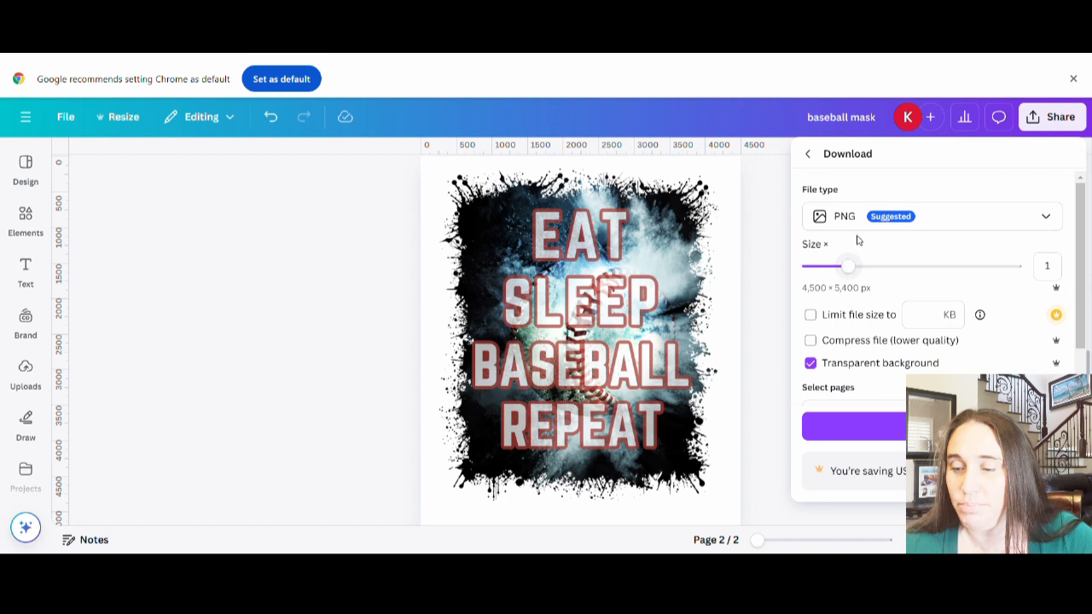
scroll(840, 243, "down", 2)
- Limit the download to page 2, leaving out the splatter frame page, and download the file
left_click(1050, 350)
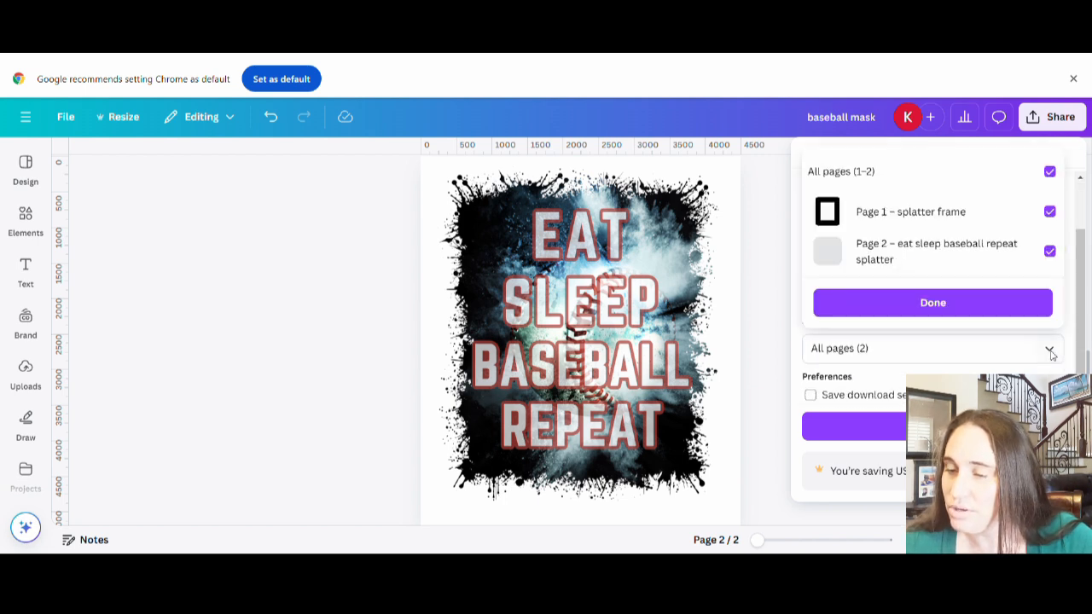
left_click(1050, 212)
scroll(1007, 299, "up", 1)
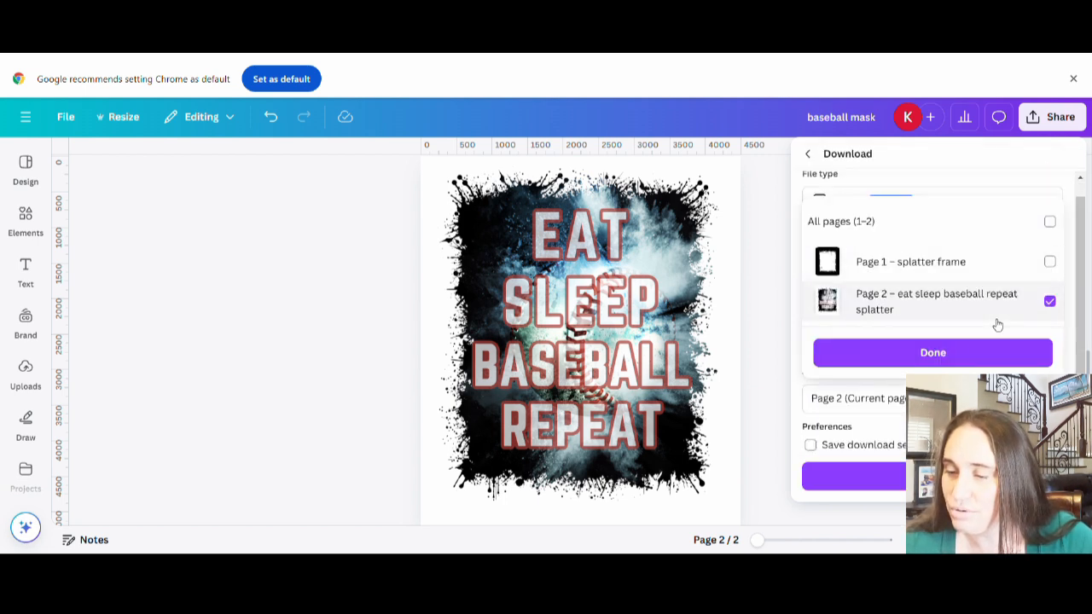
left_click(957, 352)
left_click(853, 476)
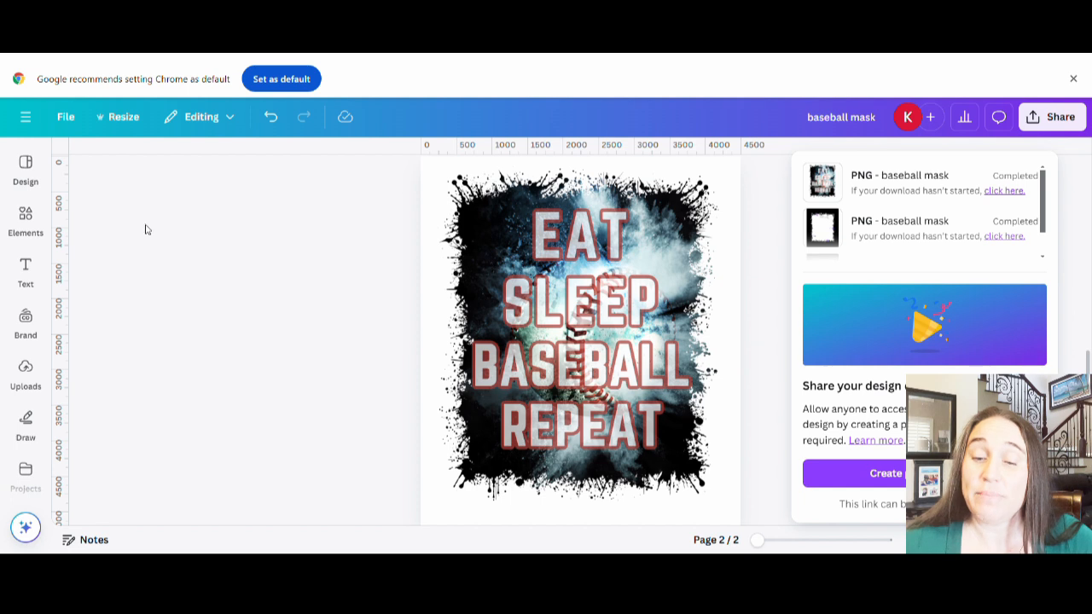
left_click(299, 320)
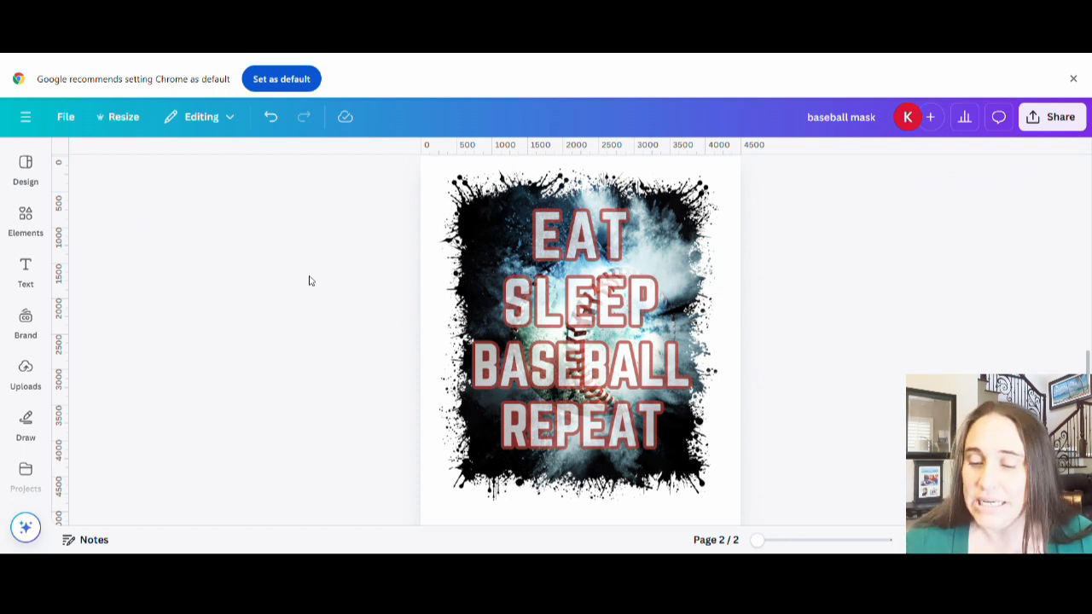
scroll(605, 324, "up", 2)
scroll(606, 325, "up", 5)
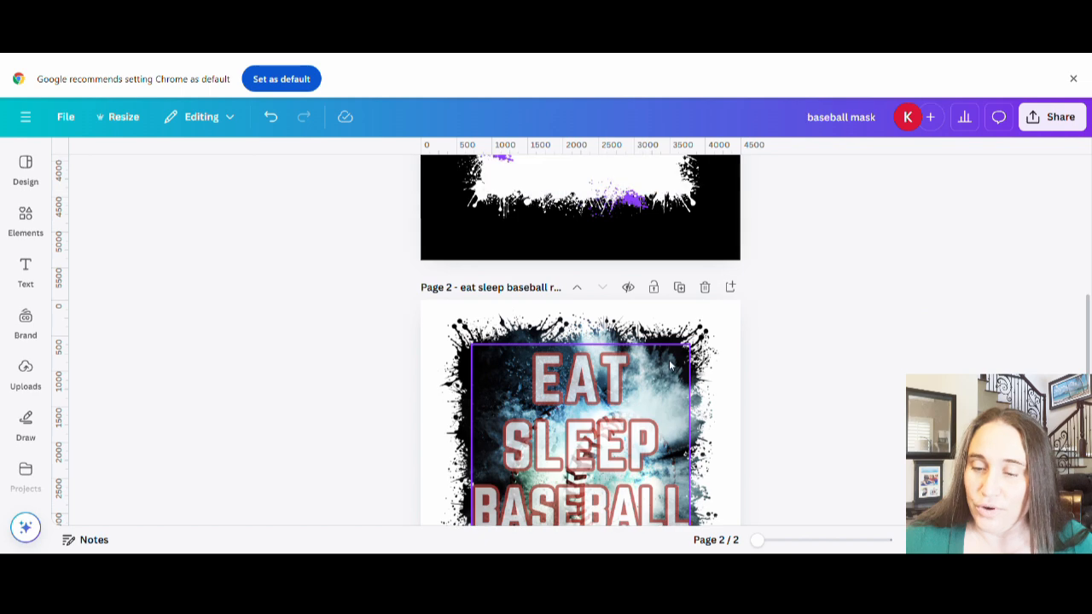
scroll(629, 446, "up", 4)
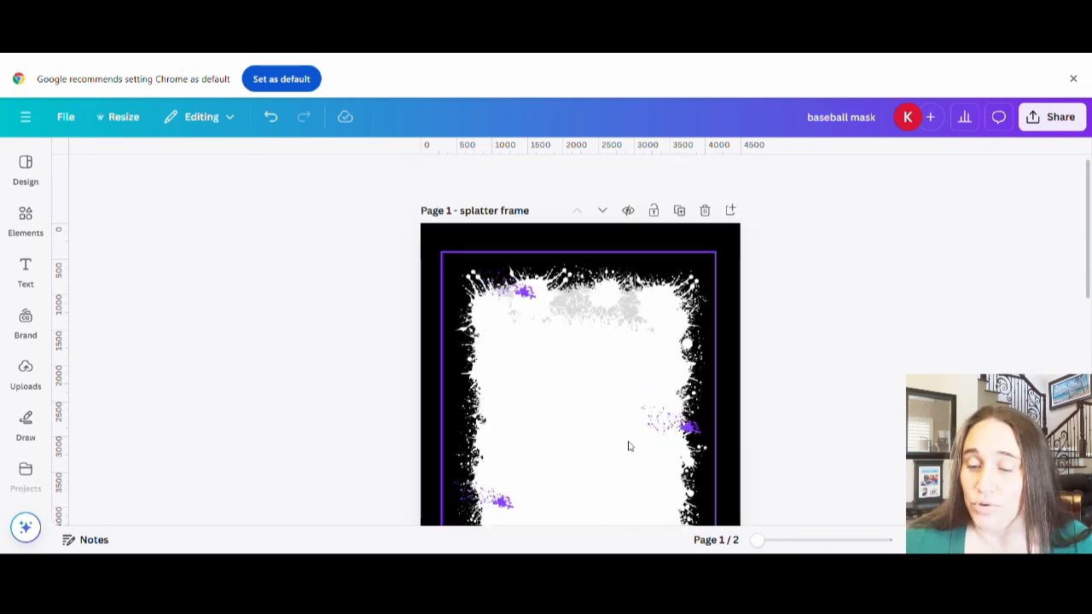
scroll(785, 275, "down", 5)
scroll(794, 282, "down", 6)
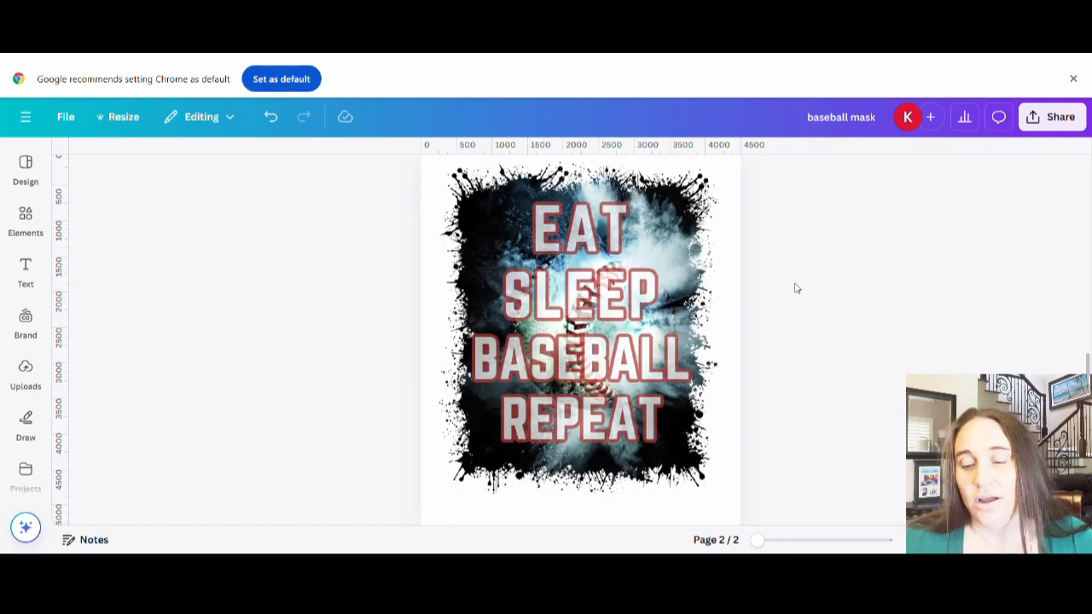